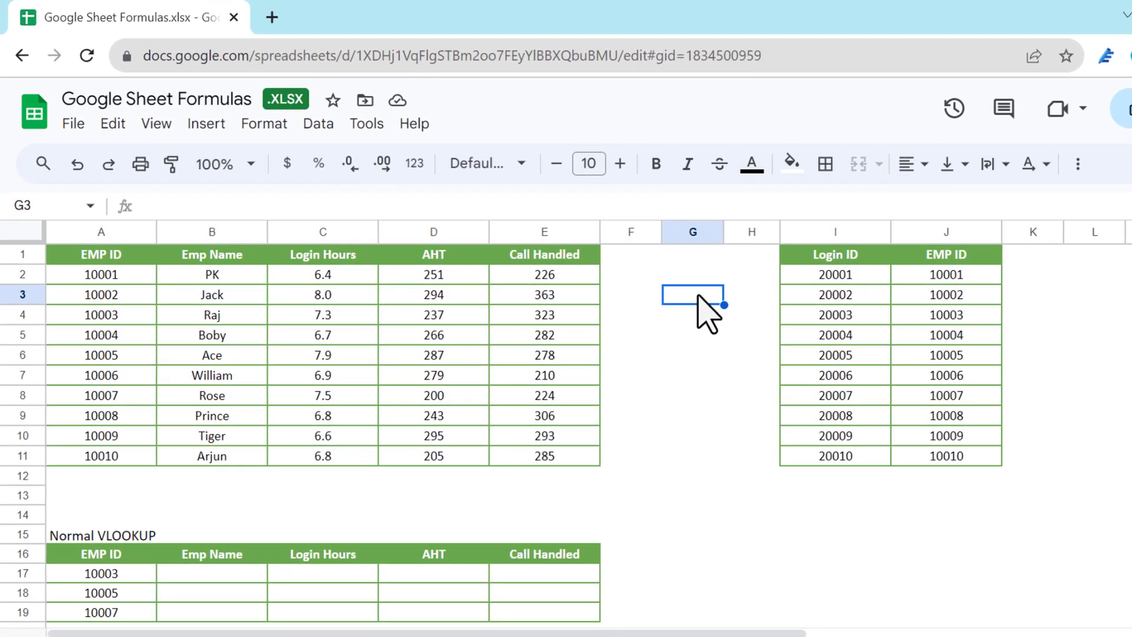
- Scroll through the sheet and point out the EMP ID and Emp Name source columns
scroll(590, 407, "down", 3)
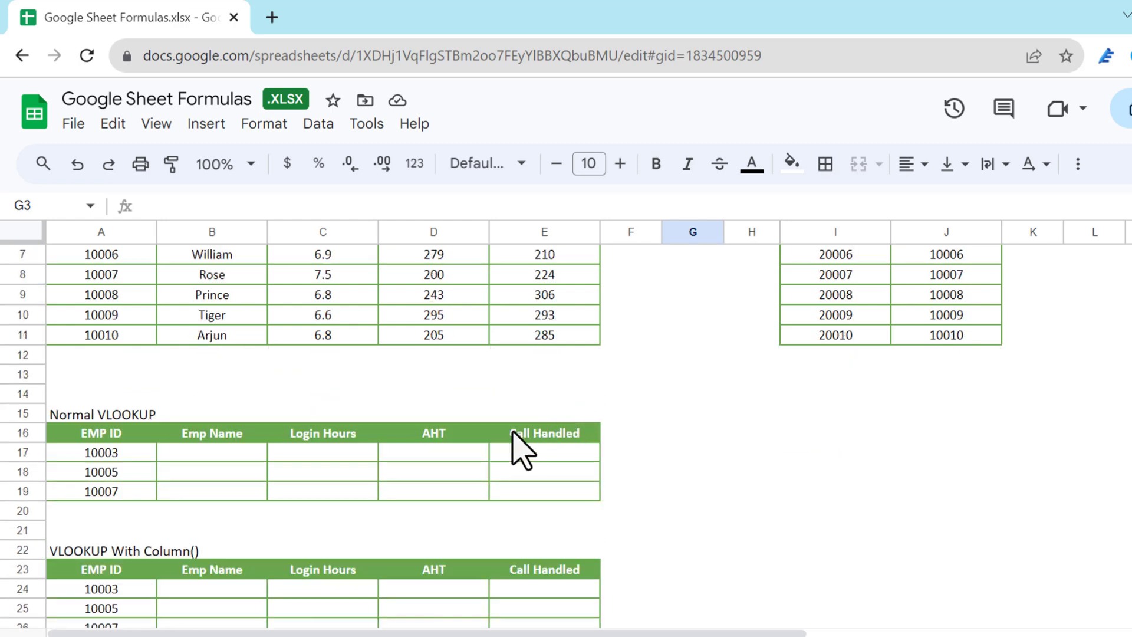
scroll(401, 495, "down", 5)
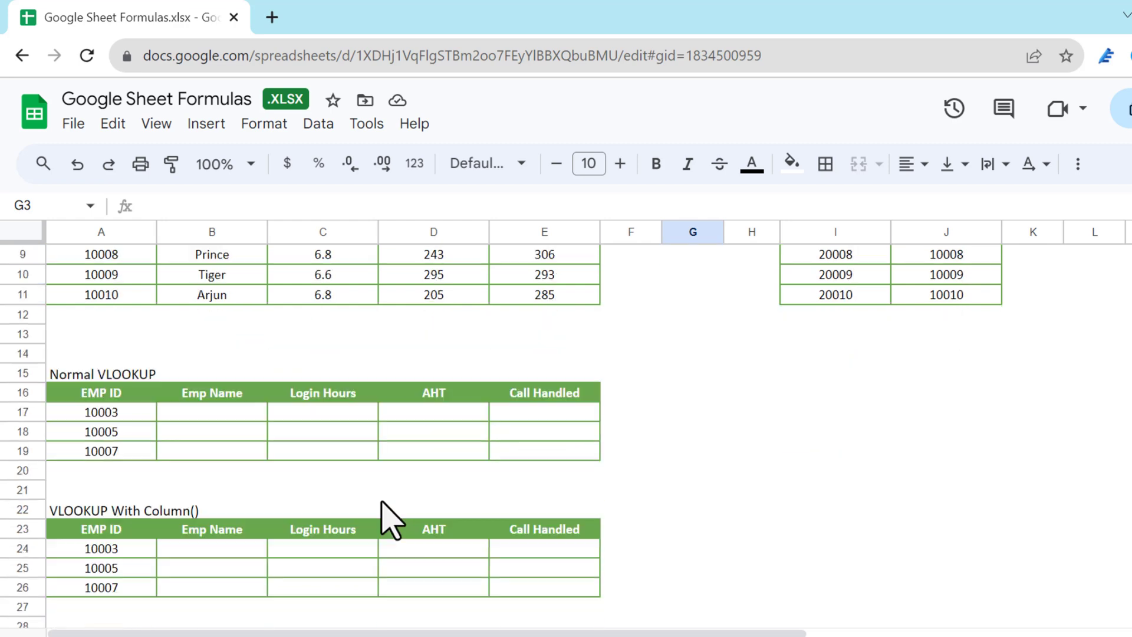
scroll(629, 468, "down", 3)
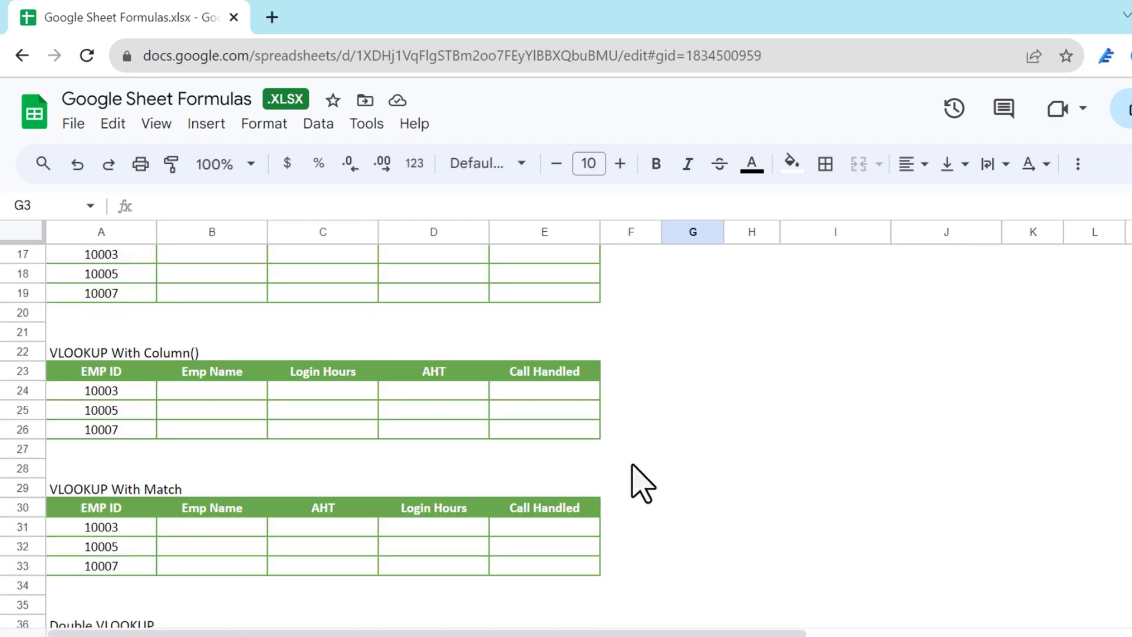
scroll(672, 484, "down", 3)
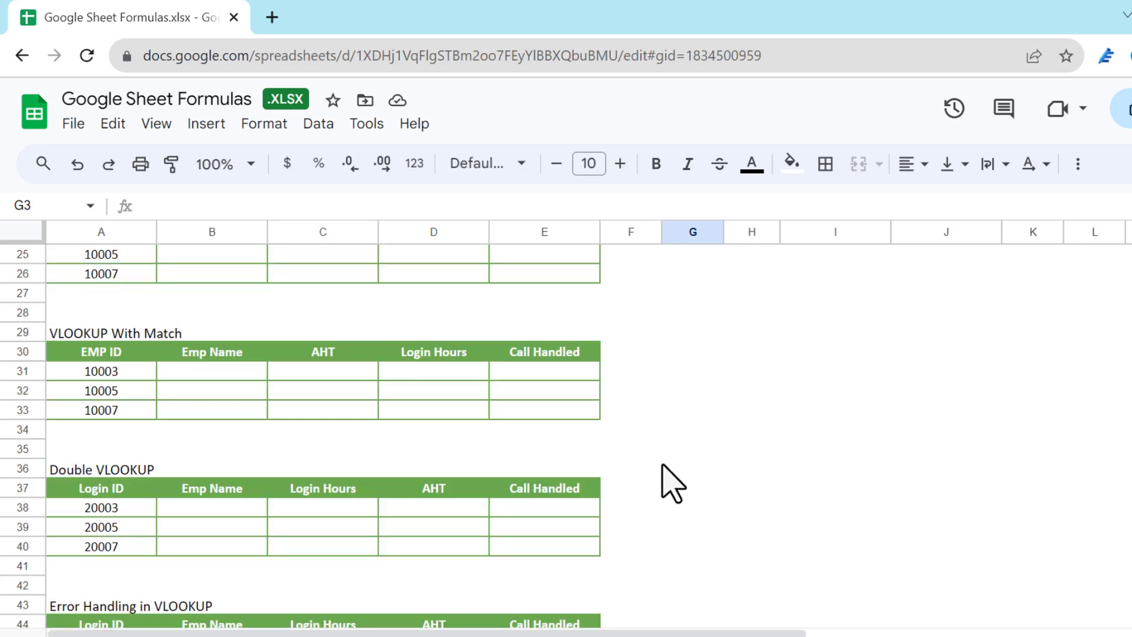
scroll(645, 480, "down", 3)
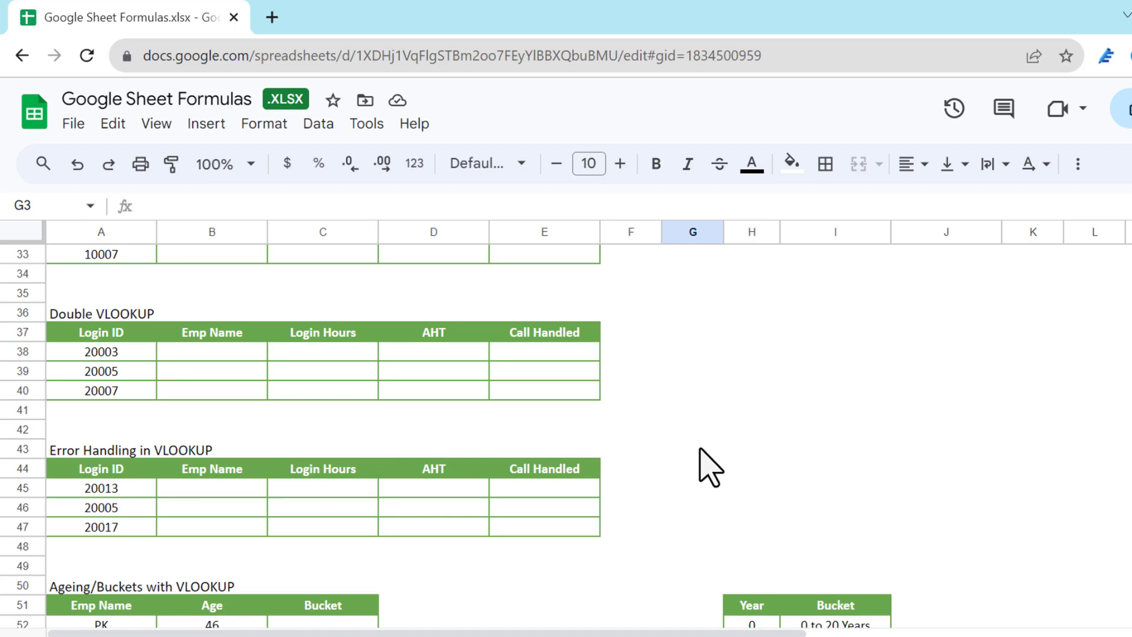
scroll(710, 468, "down", 4)
scroll(710, 468, "down", 1)
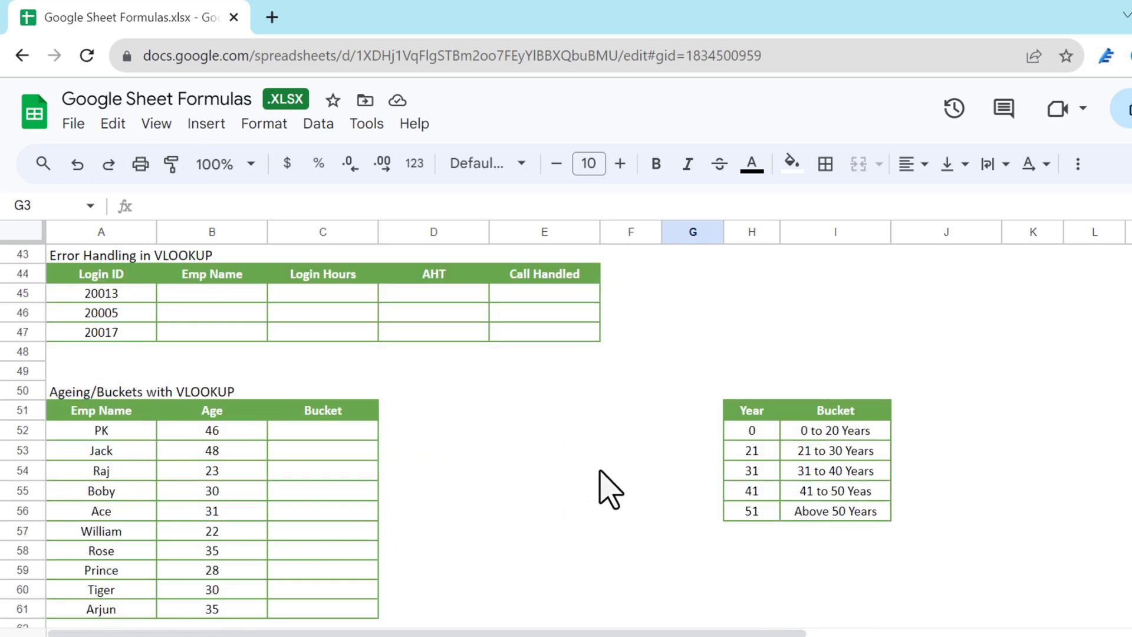
scroll(710, 313, "down", 2)
scroll(725, 306, "up", 10)
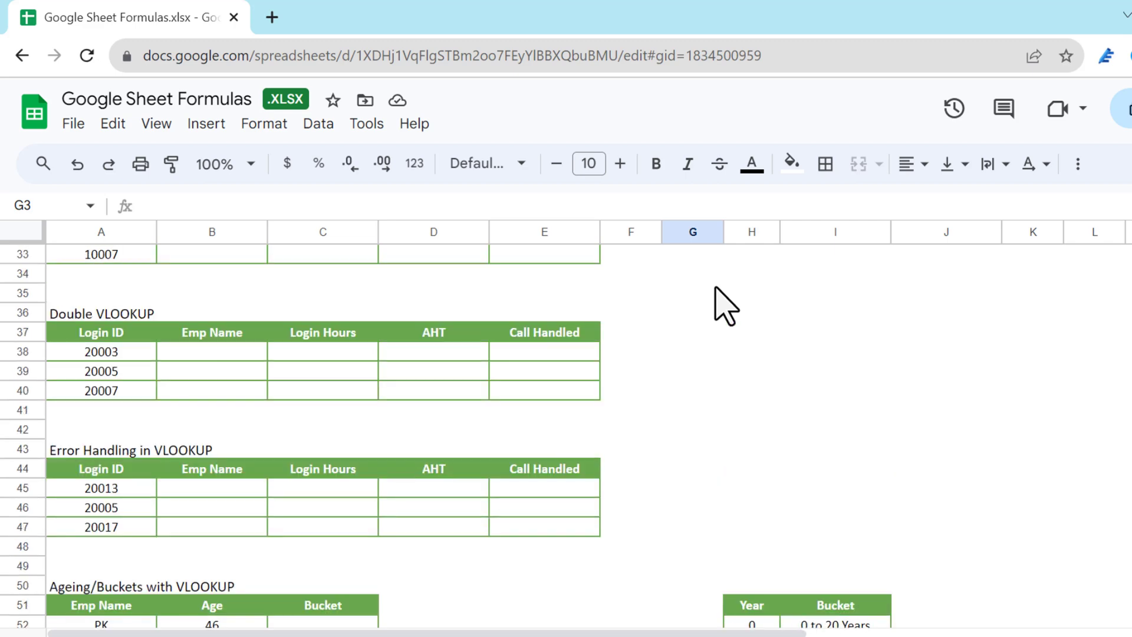
scroll(725, 305, "up", 7)
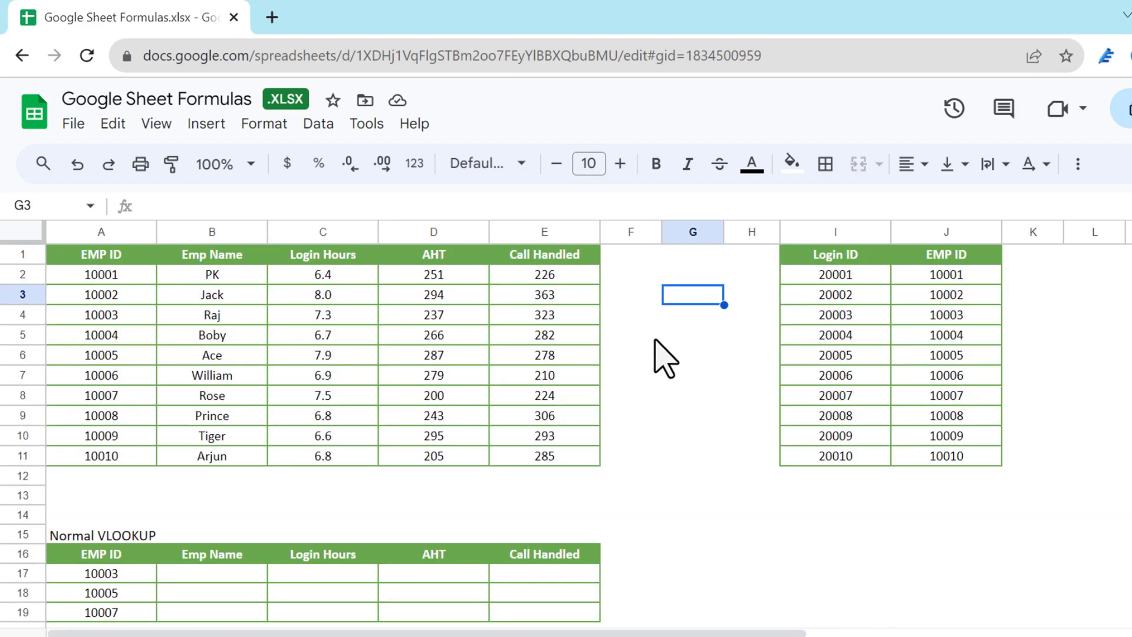
left_click_drag(109, 262, 109, 457)
left_click_drag(201, 260, 212, 436)
- Point out the Login Hours, AHT, Call Handled, Login ID columns and the employee table A1:E11
left_click_drag(323, 256, 327, 456)
left_click(439, 264)
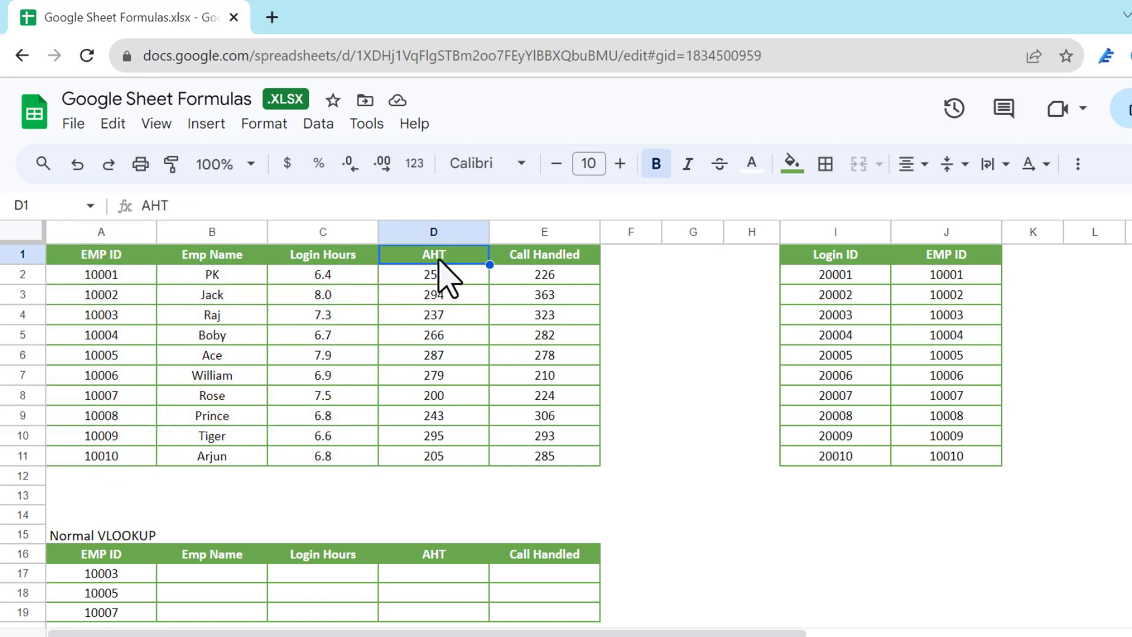
left_click_drag(457, 268, 480, 457)
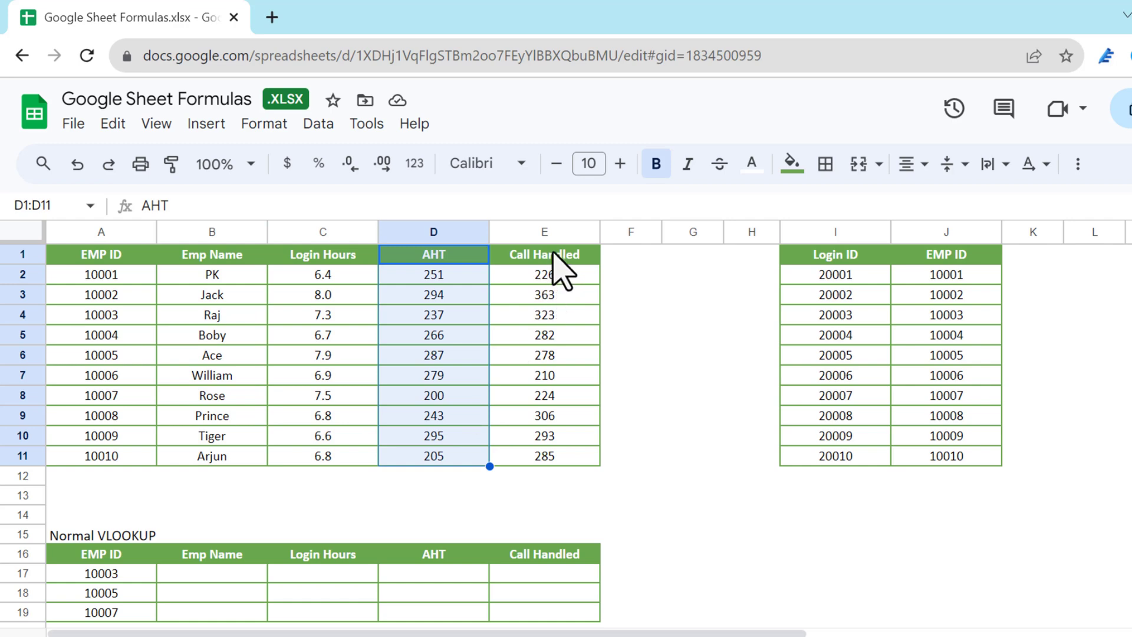
left_click_drag(554, 255, 580, 436)
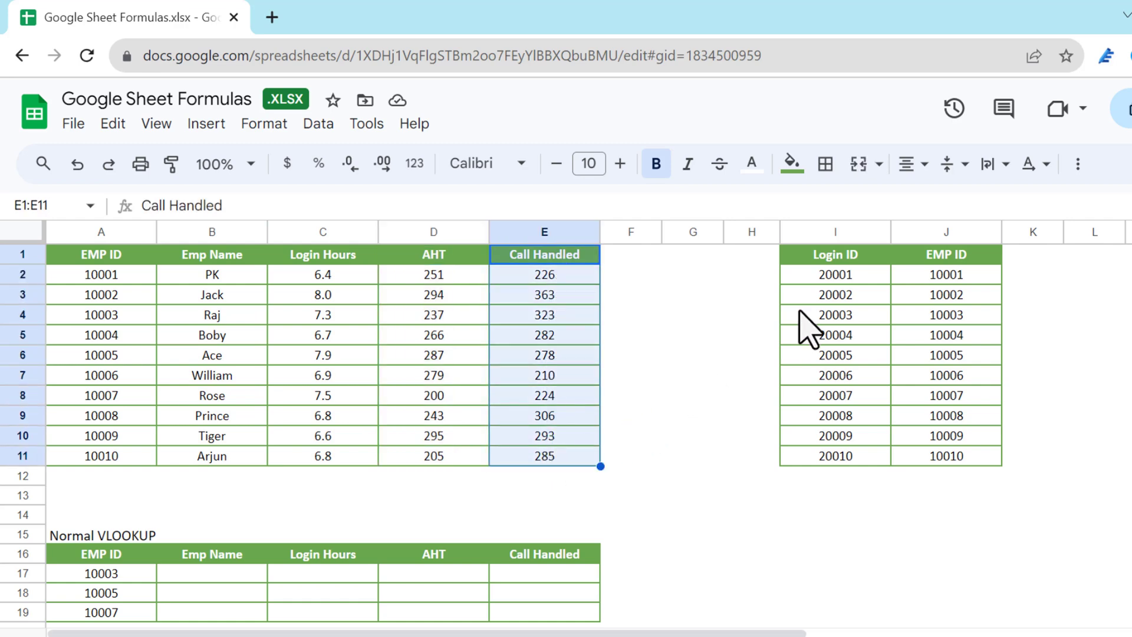
left_click_drag(834, 259, 834, 462)
left_click_drag(937, 255, 950, 457)
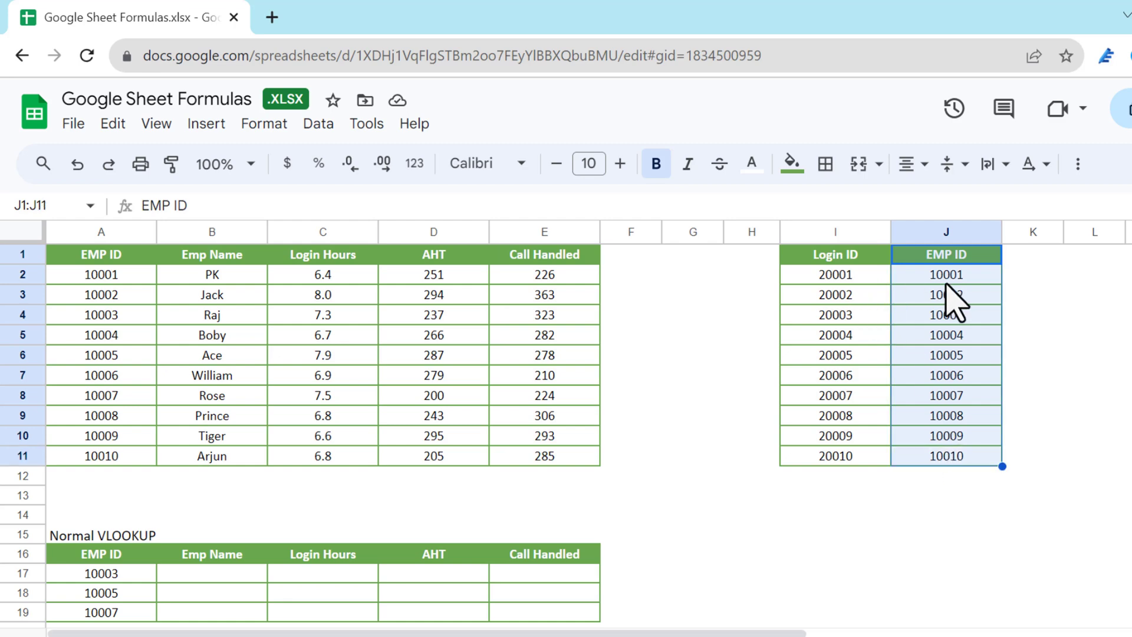
left_click_drag(126, 257, 517, 459)
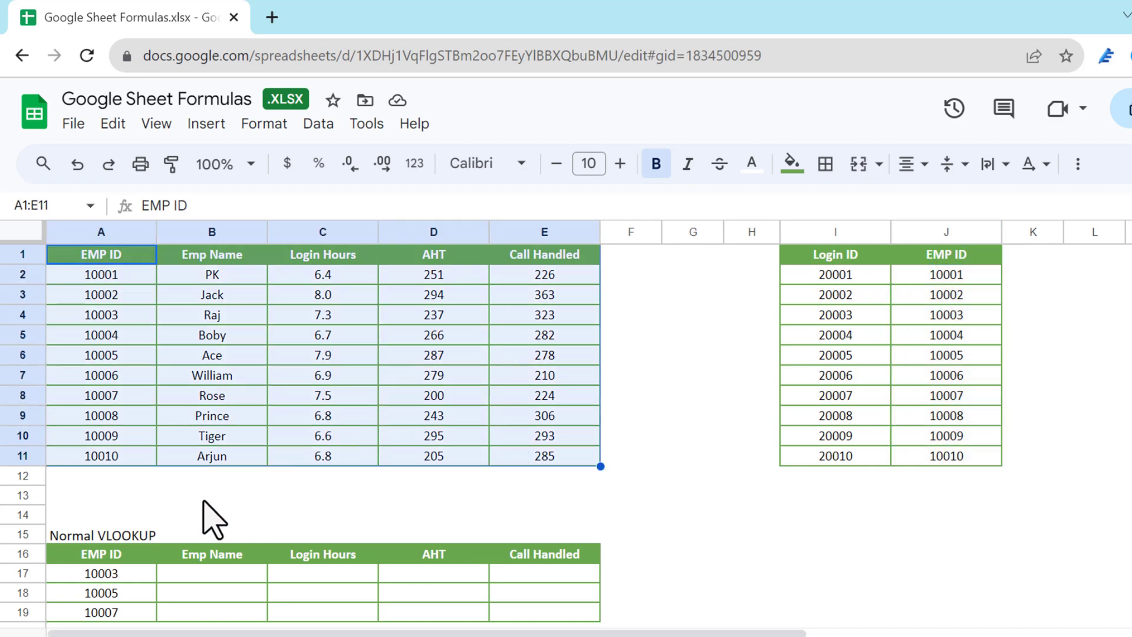
- Point out the Normal VLOOKUP table's EMP IDs and its Emp Name, Login Hours, AHT, Call Handled headings
scroll(212, 548, "down", 3)
left_click_drag(112, 494, 121, 539)
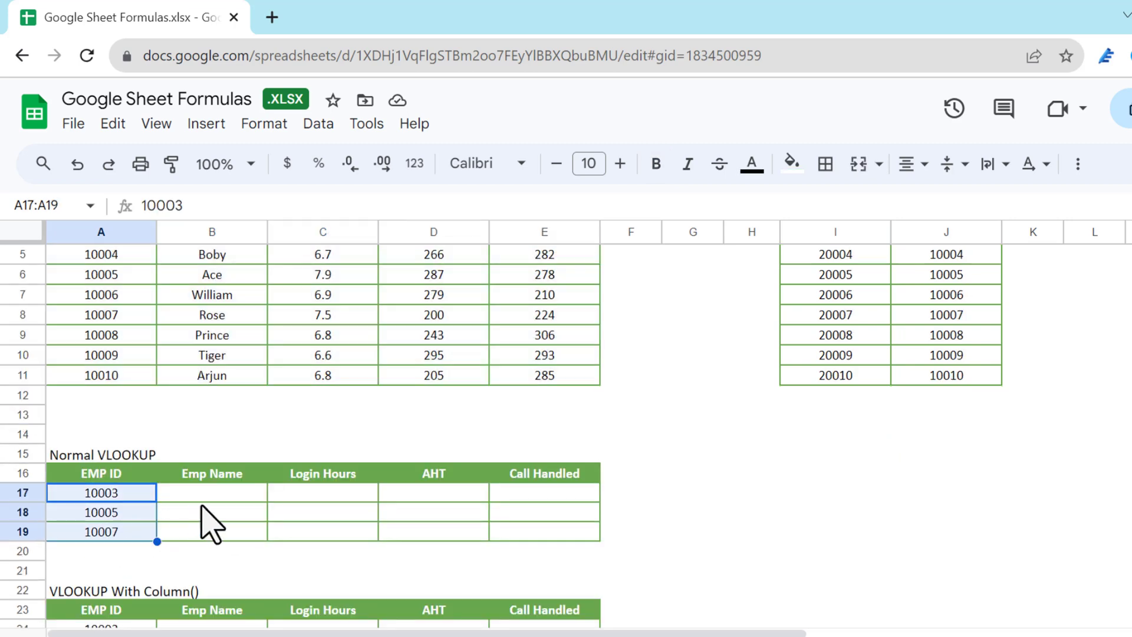
left_click(220, 476)
left_click(330, 475)
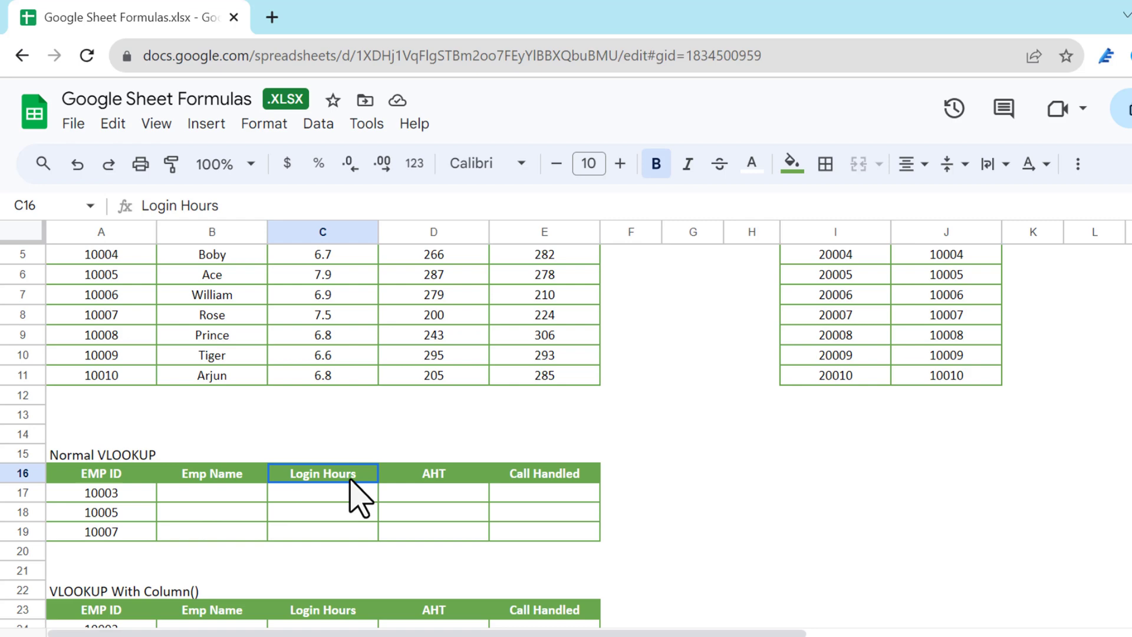
left_click(425, 476)
left_click(566, 475)
scroll(551, 424, "up", 3)
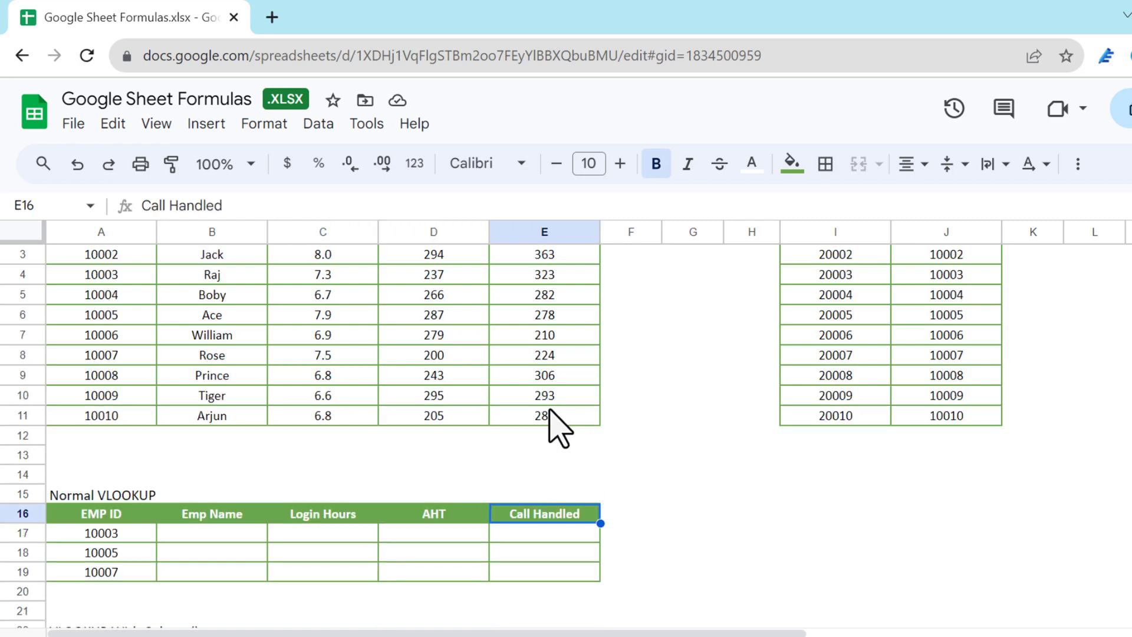
- Start a VLOOKUP in B17 with A17 as the lookup value
key("Return")
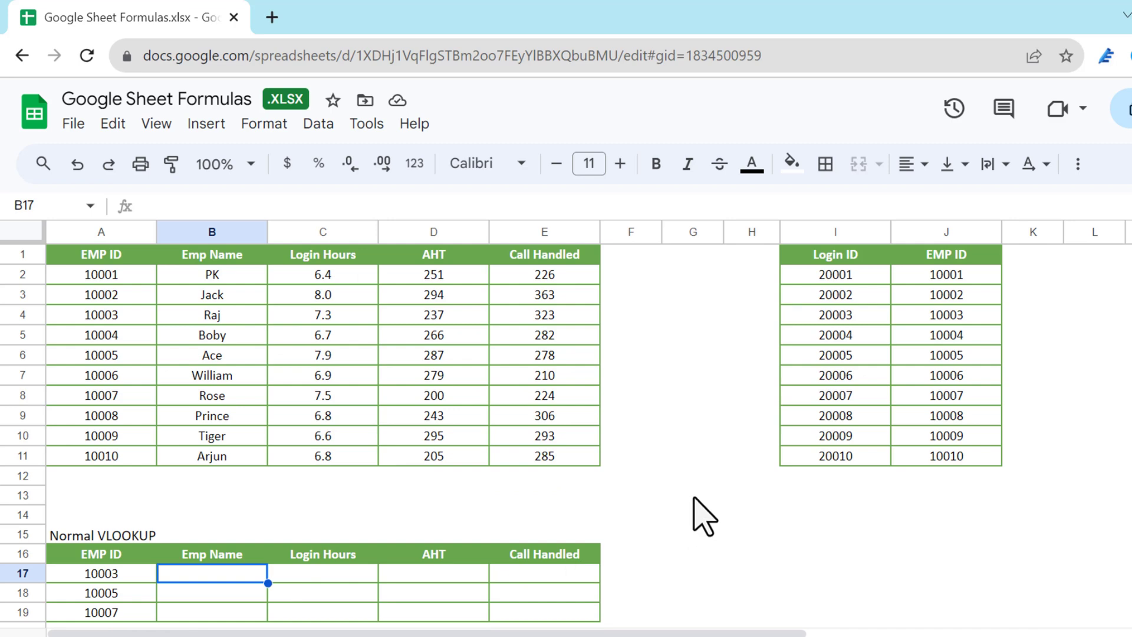
scroll(703, 516, "down", 2)
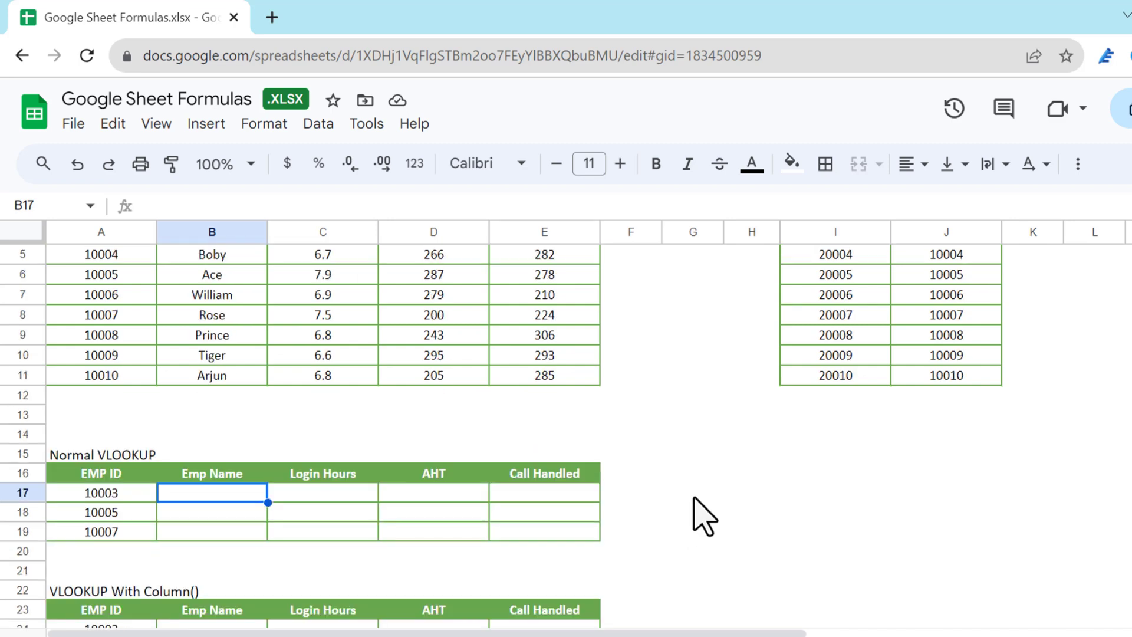
type("=vlo")
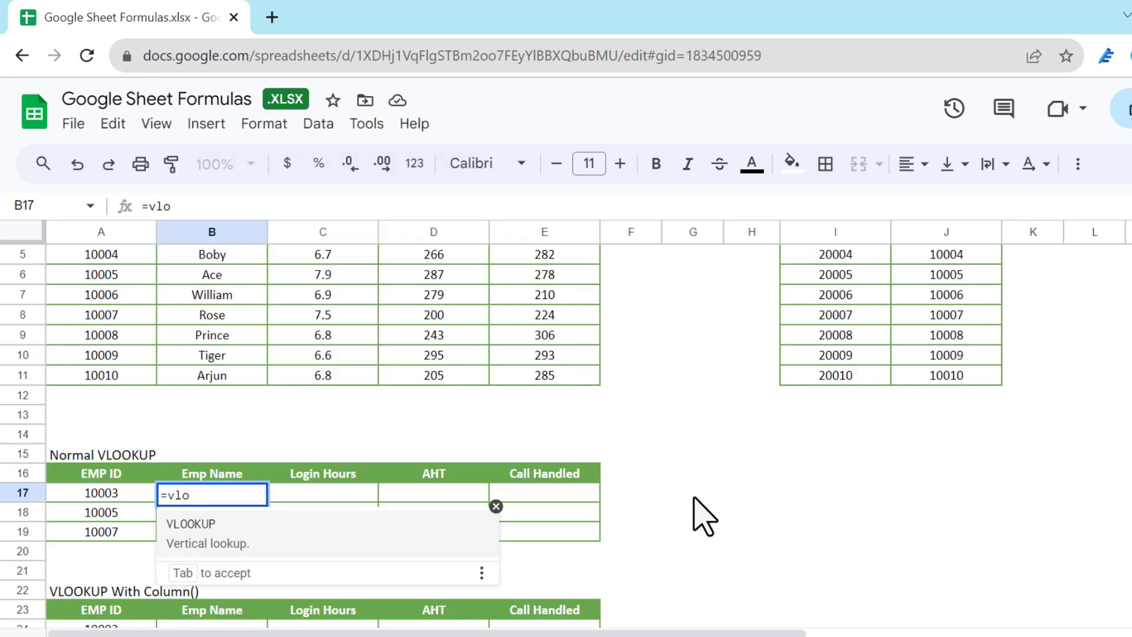
left_click(323, 536)
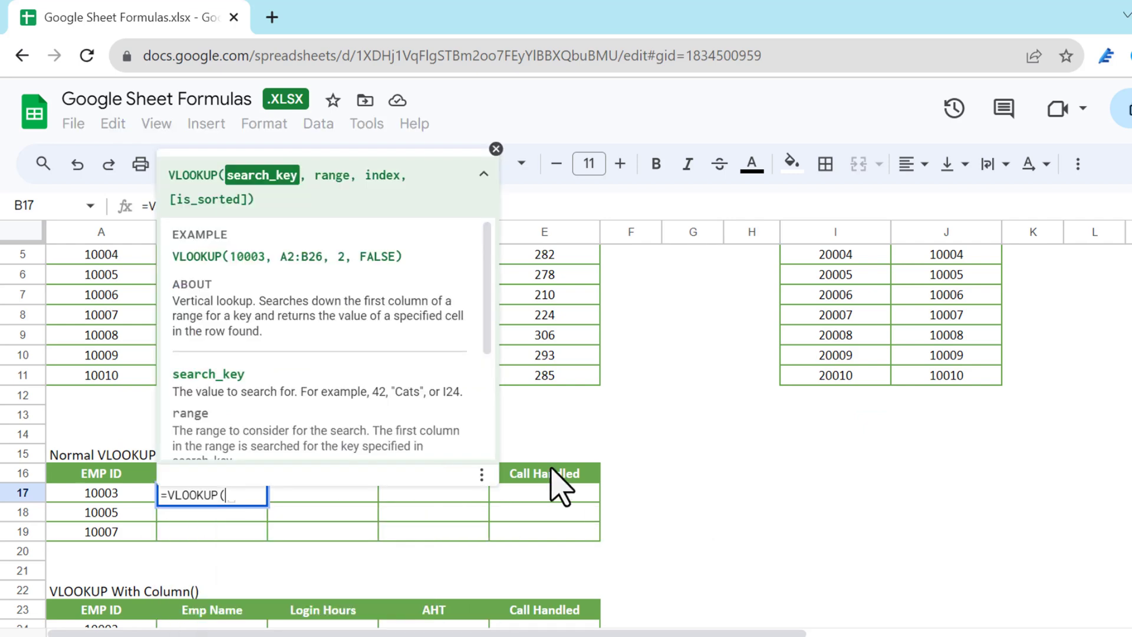
key("BackSpace")
type("(")
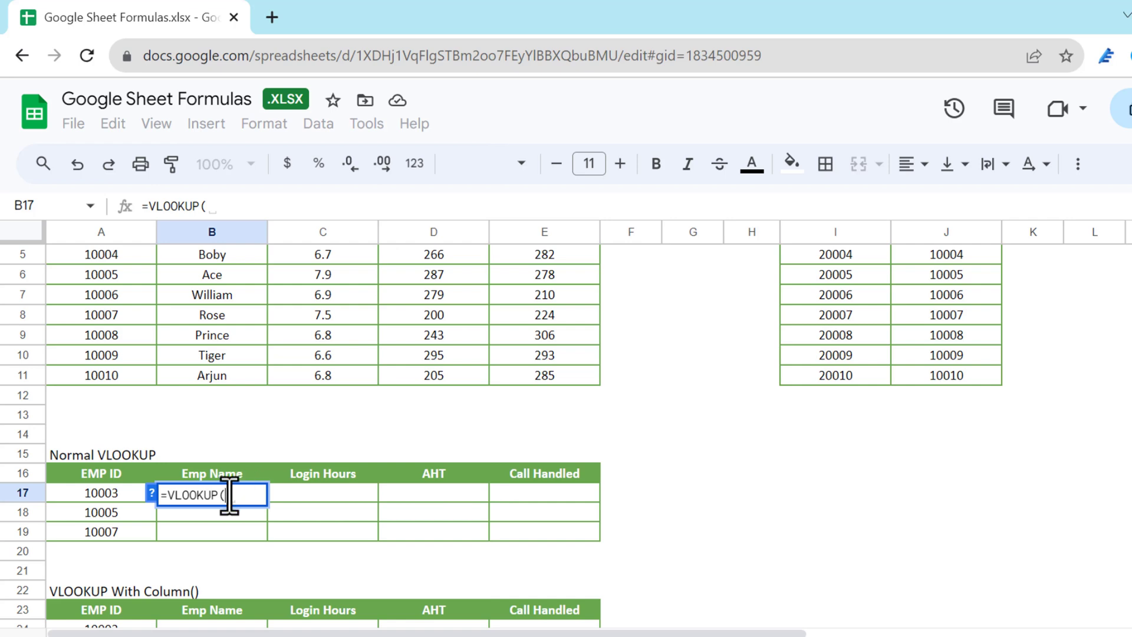
left_click(106, 501)
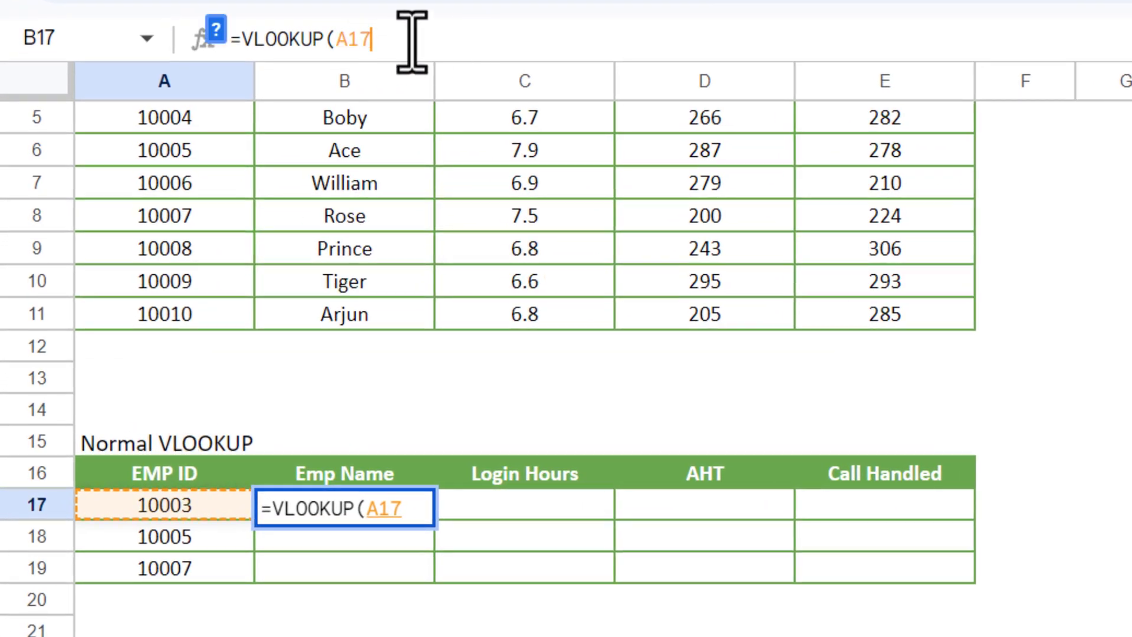
- Change the lookup value to $A17 so its column stays fixed
left_click(336, 39)
type("$")
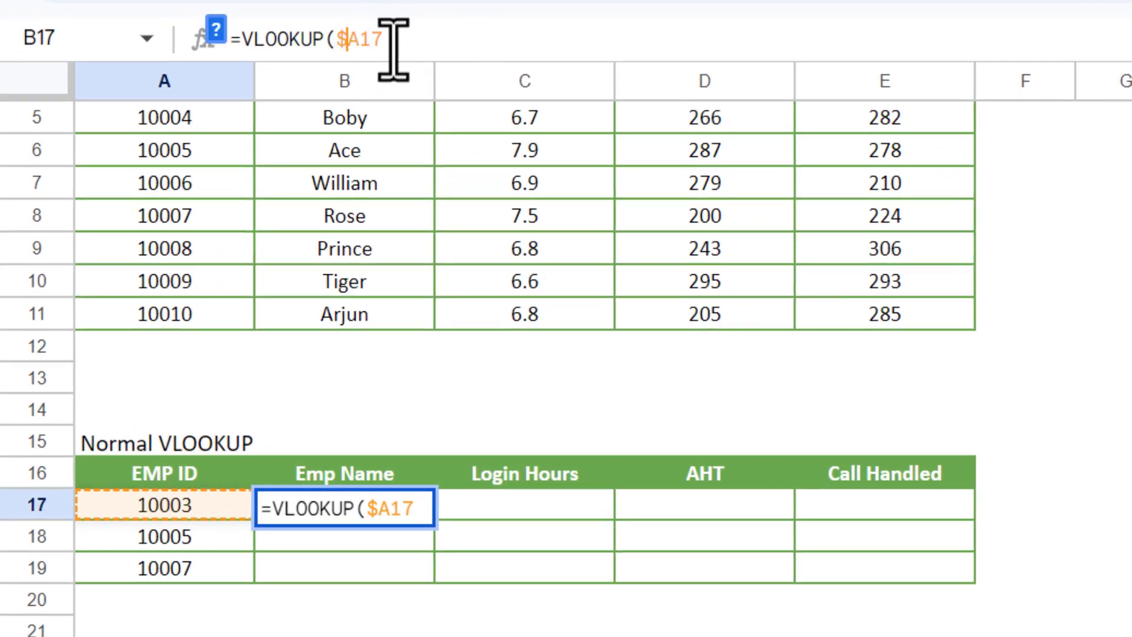
left_click(440, 47)
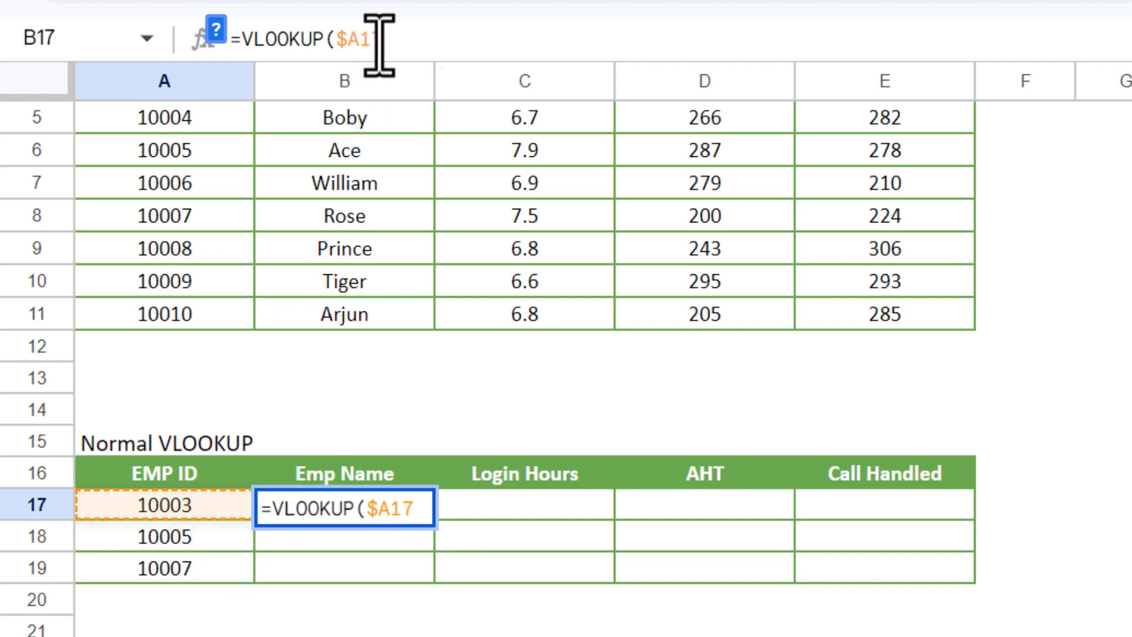
left_click_drag(361, 39, 388, 38)
left_click(450, 43)
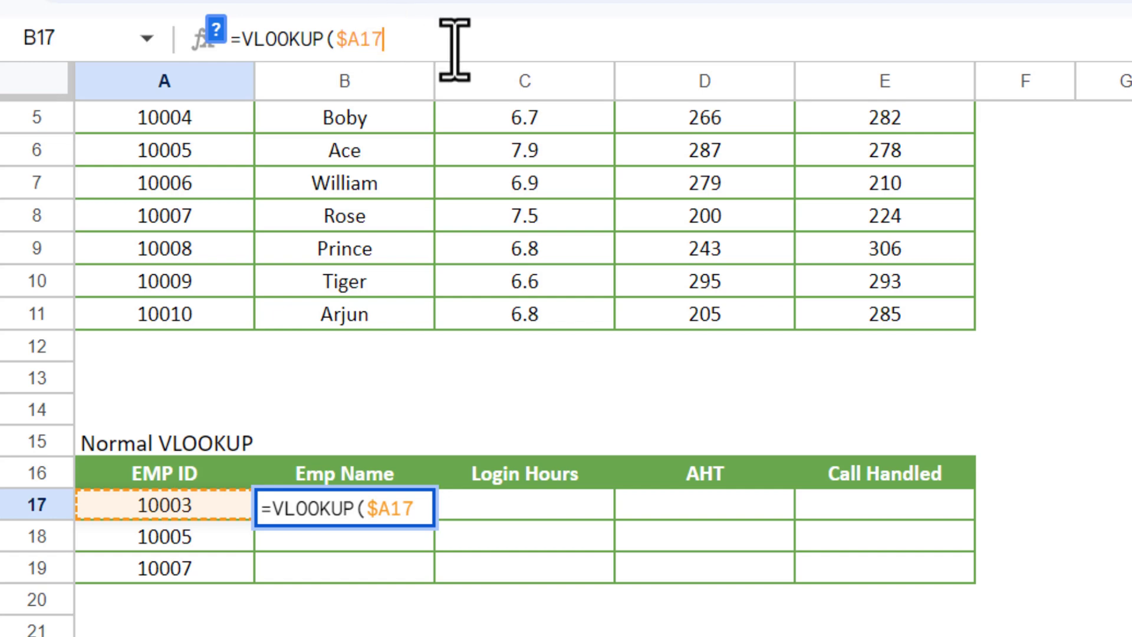
type(",")
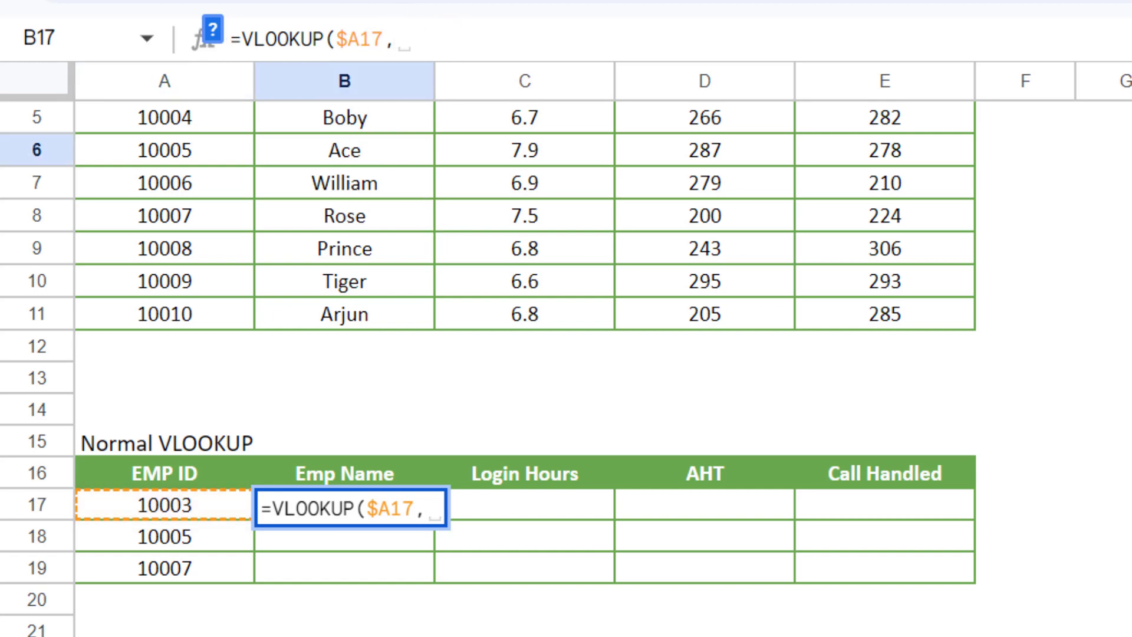
- Finish and enter =VLOOKUP($A17,$A$1:$E$11,2,0), returning Raj
scroll(479, 202, "up", 2)
left_click_drag(184, 118, 940, 469)
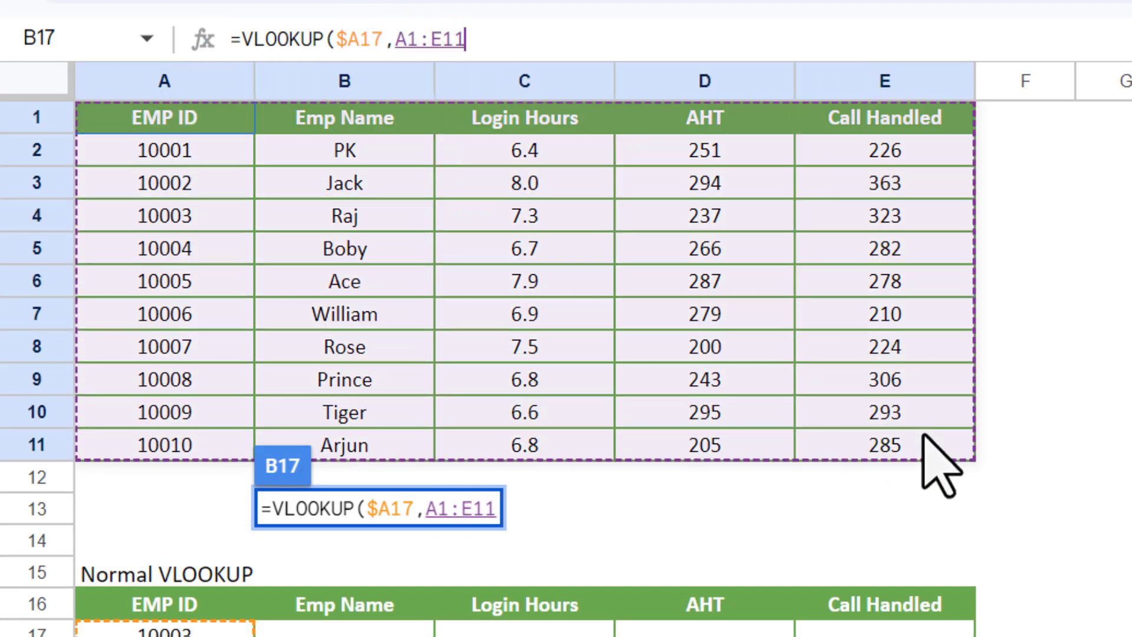
key("F4")
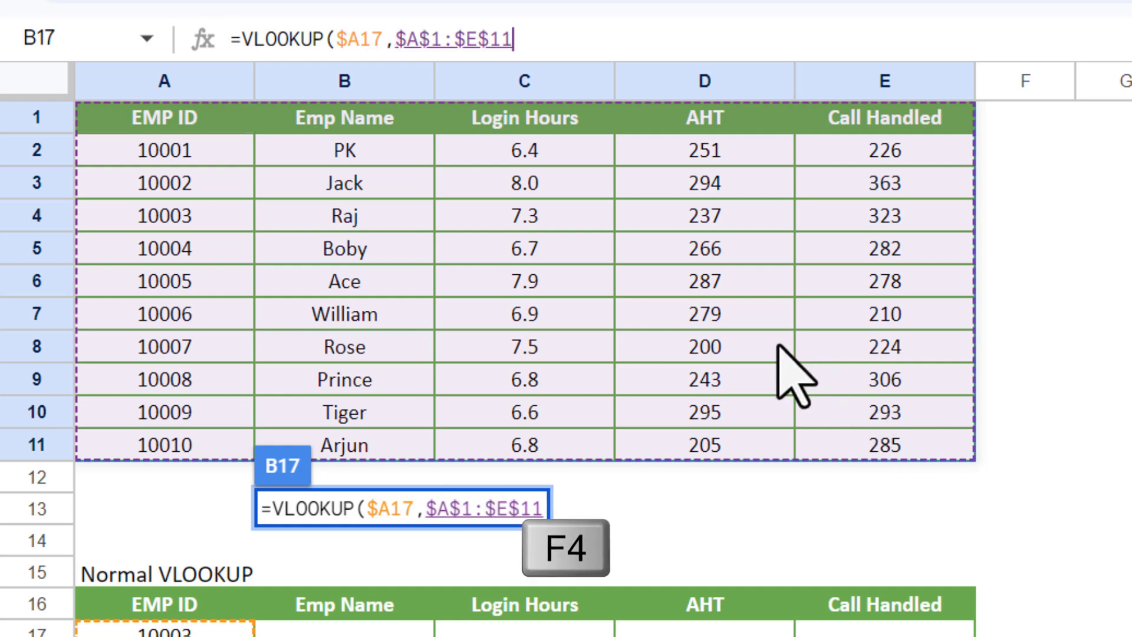
type(",")
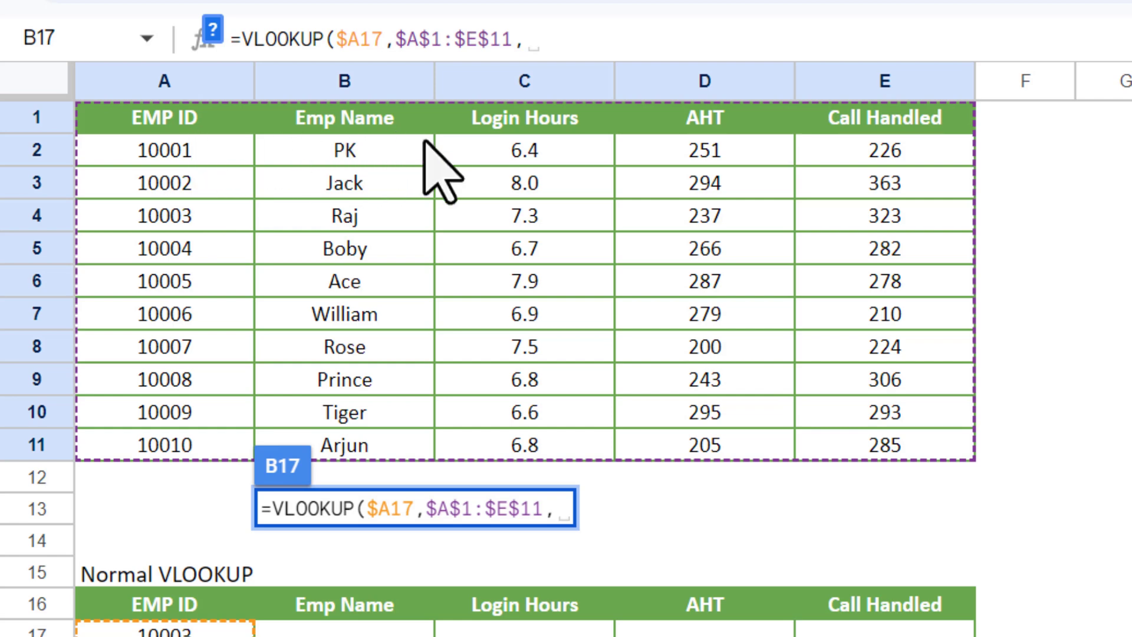
type("2,0")
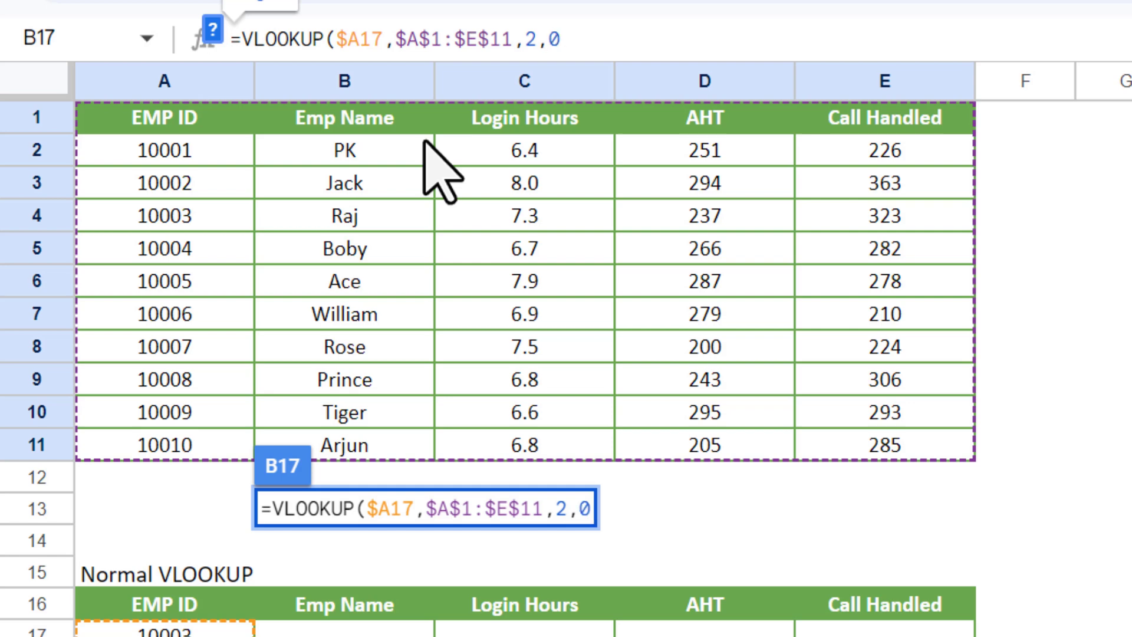
type(")")
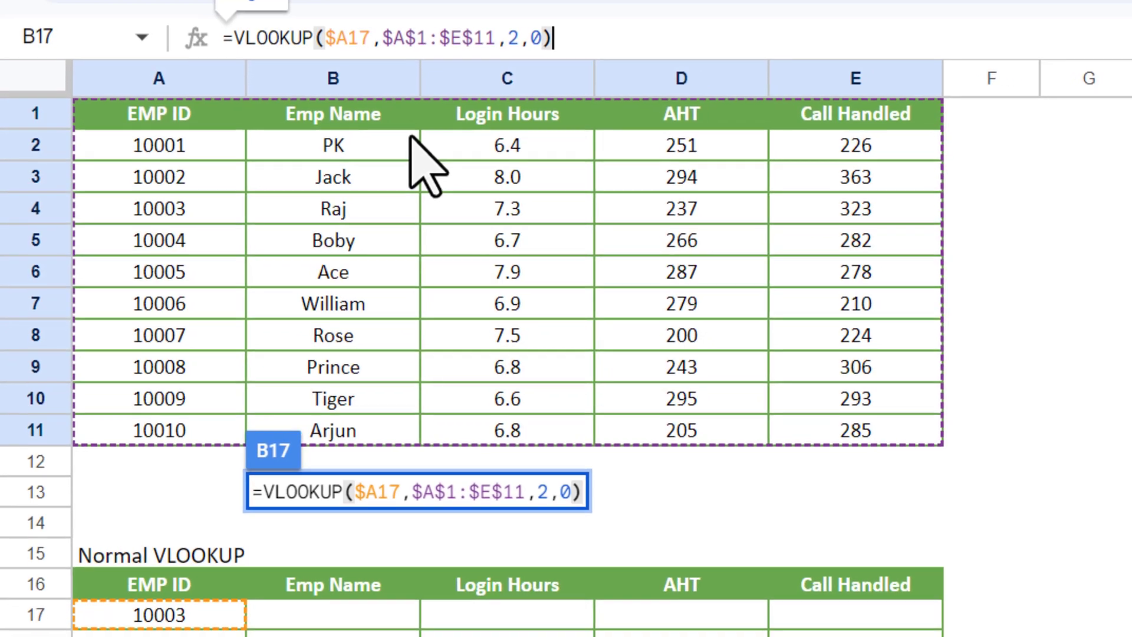
key("Return")
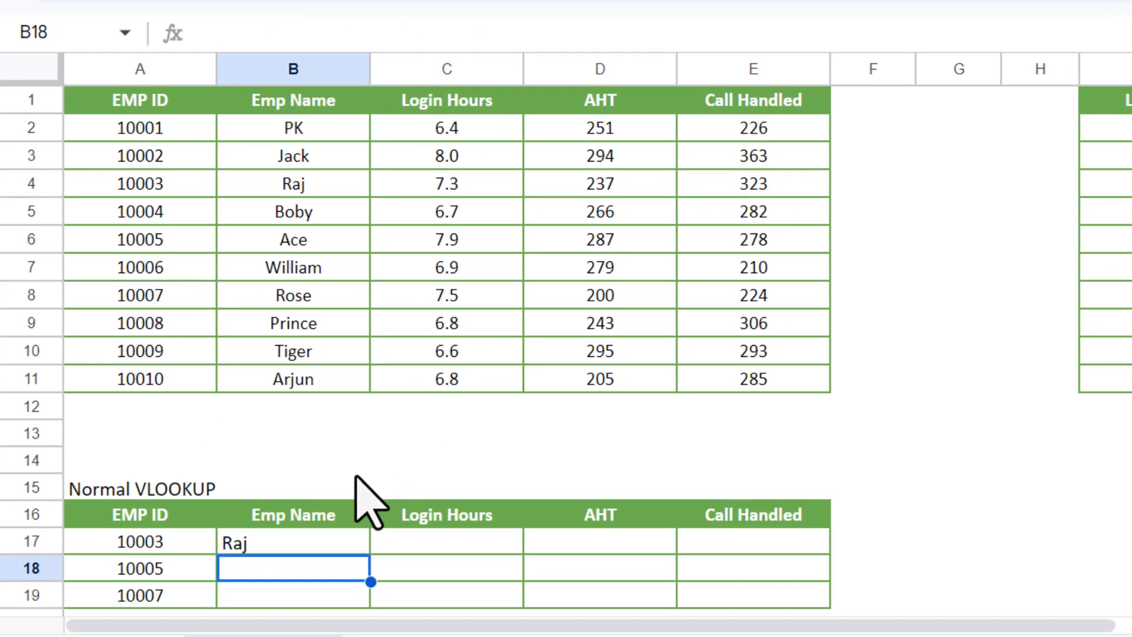
- Fill the B17 name lookup down to B19, showing Ace and Rose
scroll(359, 475, "down", 1)
left_click(321, 484)
left_click_drag(378, 494, 373, 550)
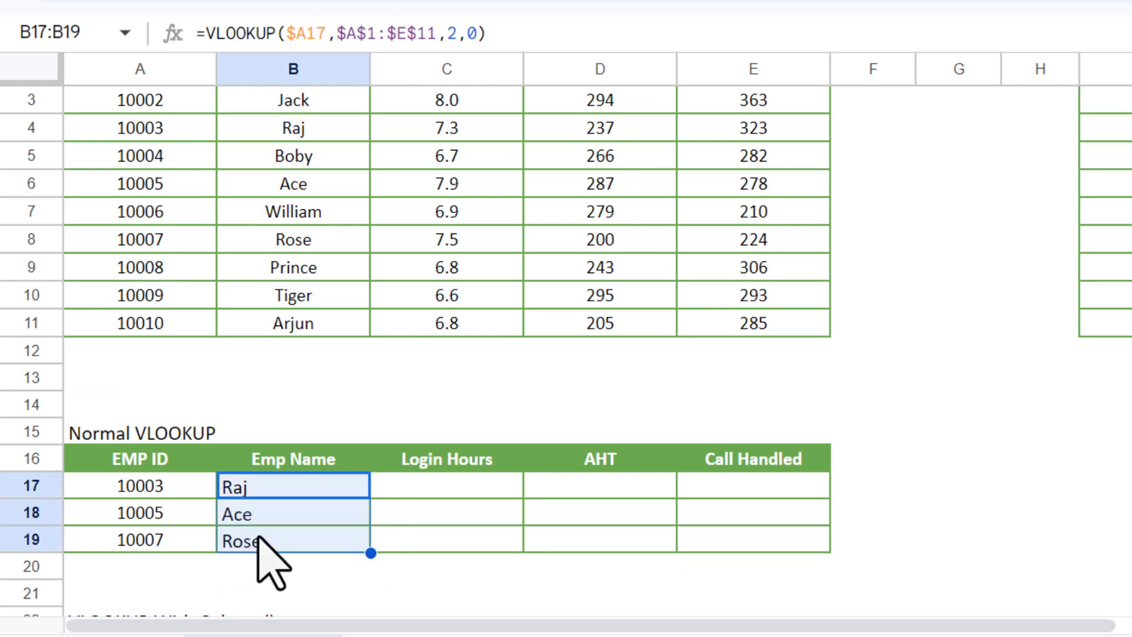
- Copy B17 into C17 and change its column index to 3, returning Login Hours 7.3
key("shift+Up")
key("shift+Up")
key("ctrl+c")
left_click(452, 484)
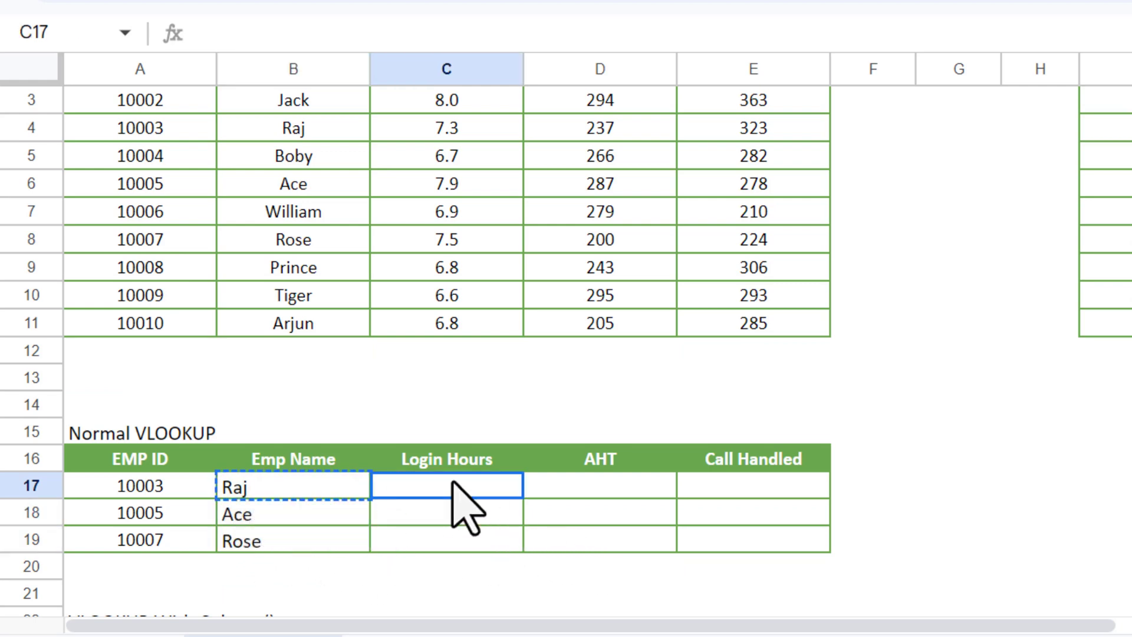
key("ctrl+v")
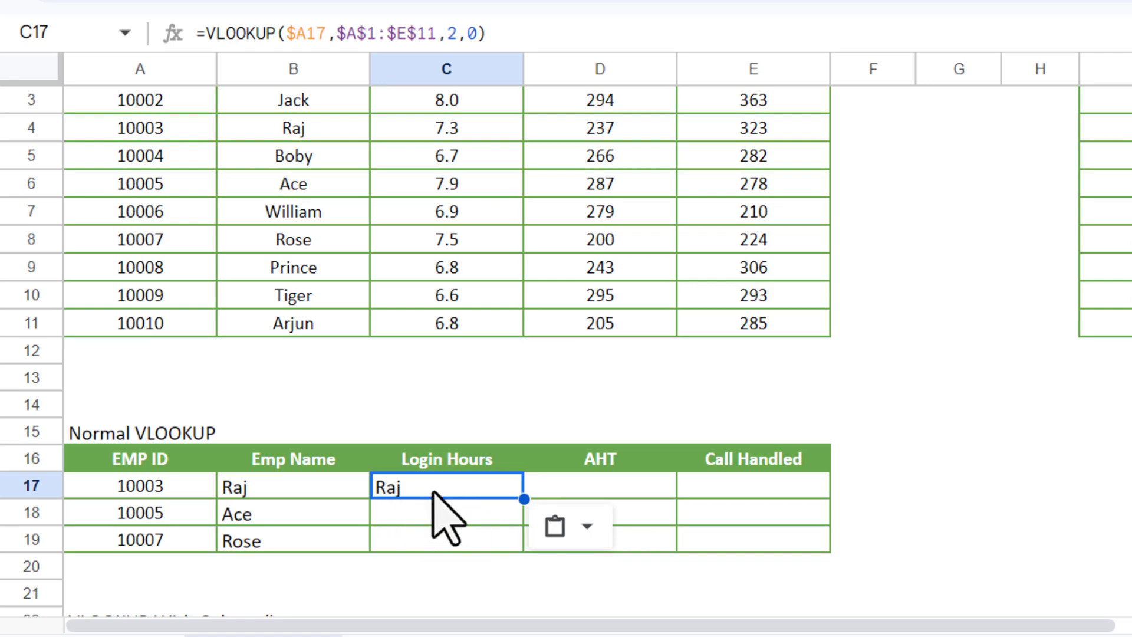
double_click(452, 33)
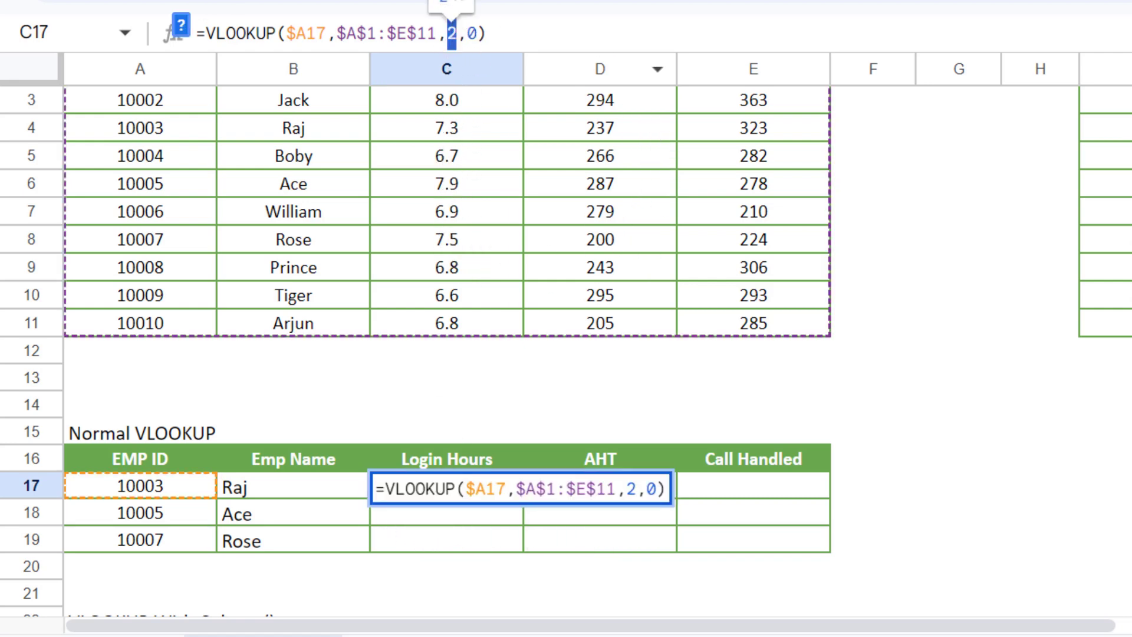
scroll(518, 189, "up", 2)
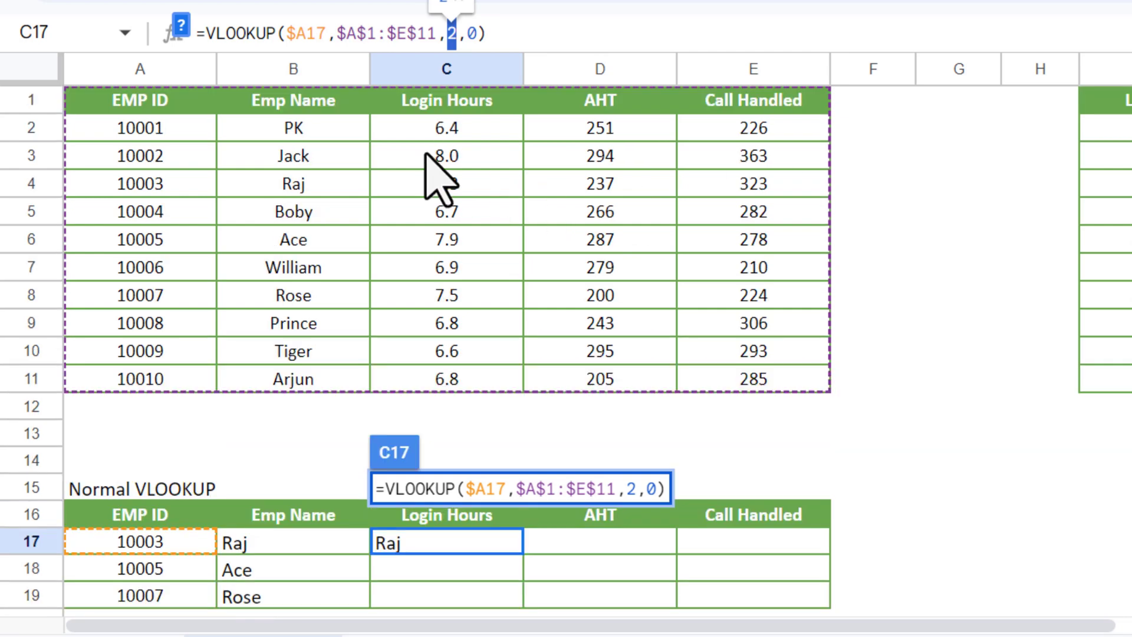
type("3")
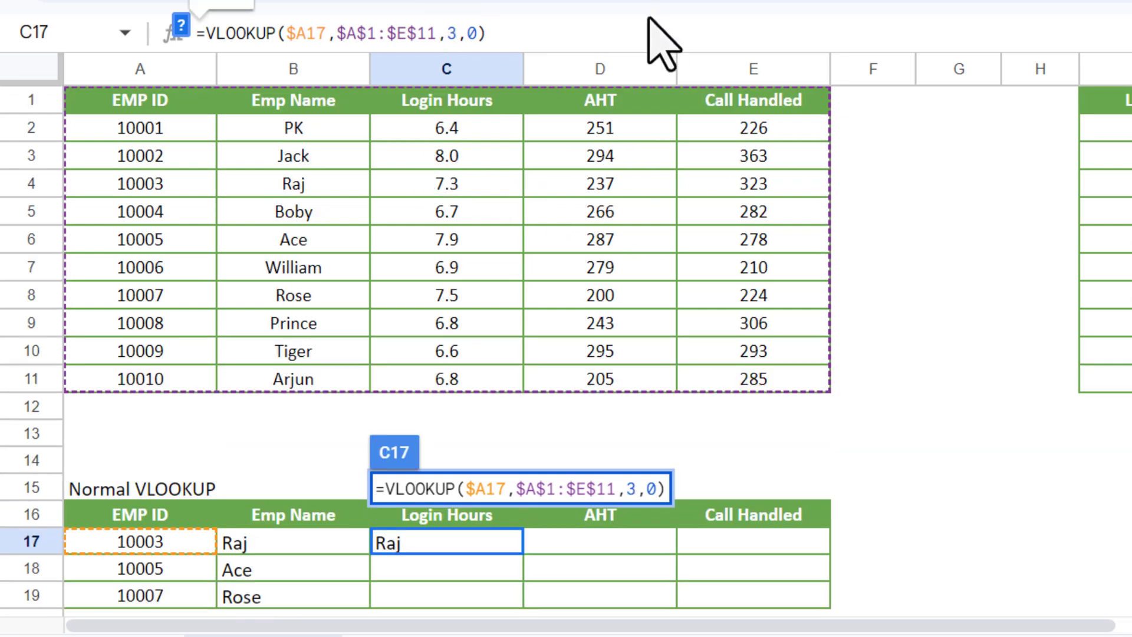
key("Return")
left_click(188, 101)
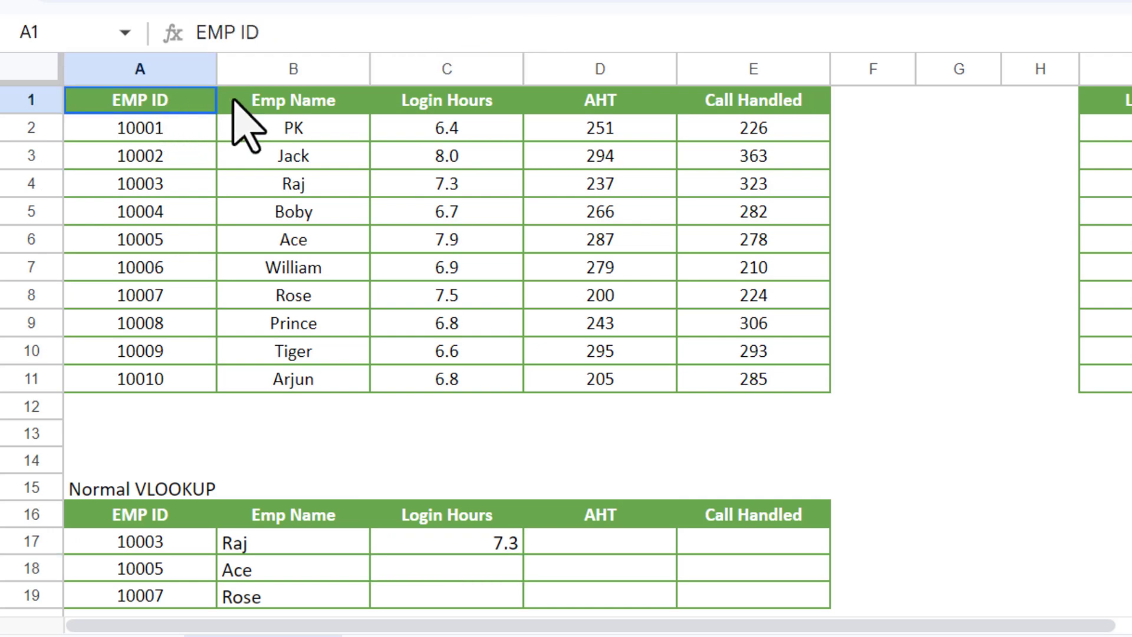
- Fill the C17 Login Hours lookup to row 19 and check Raj, Ace, Rose against source rows
left_click_drag(233, 99, 486, 101)
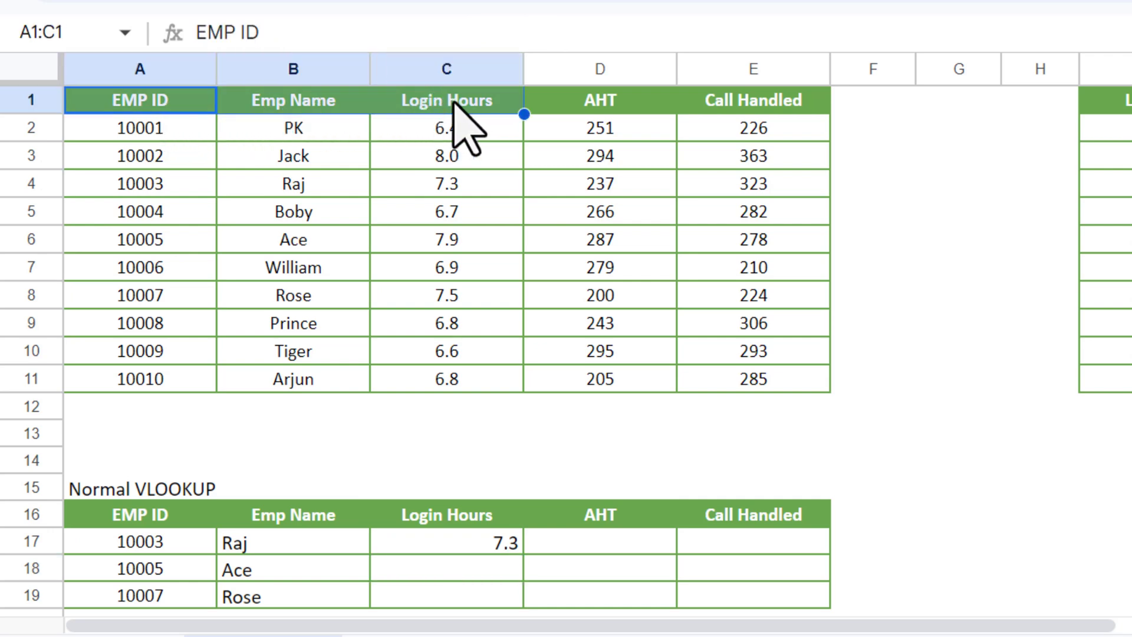
left_click(512, 548)
double_click(524, 554)
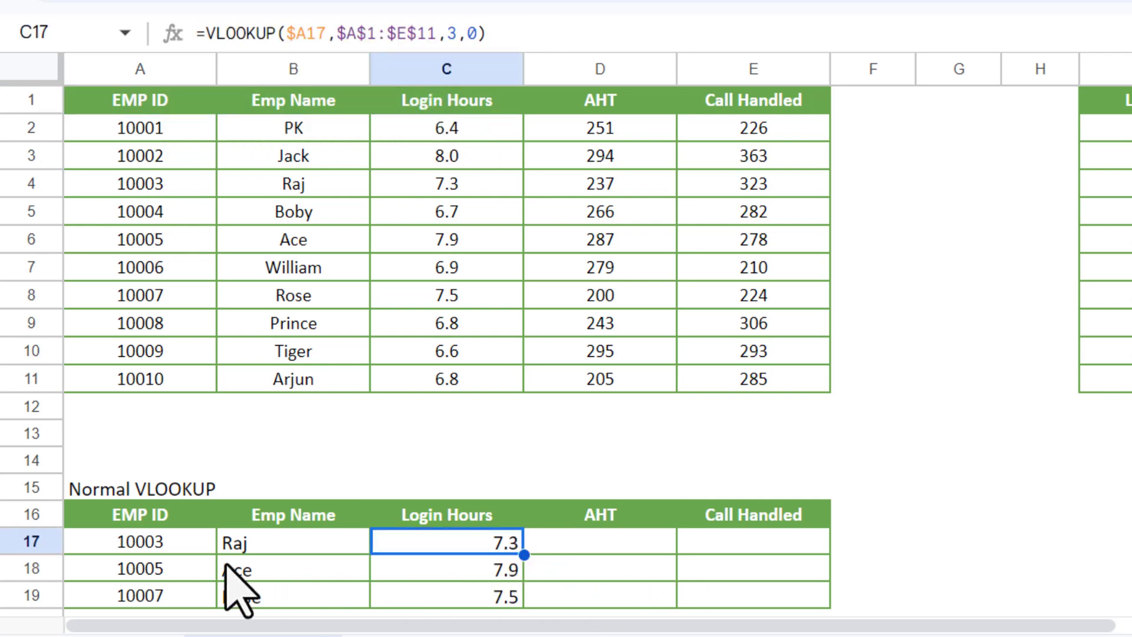
left_click(243, 542)
left_click_drag(310, 184, 491, 181)
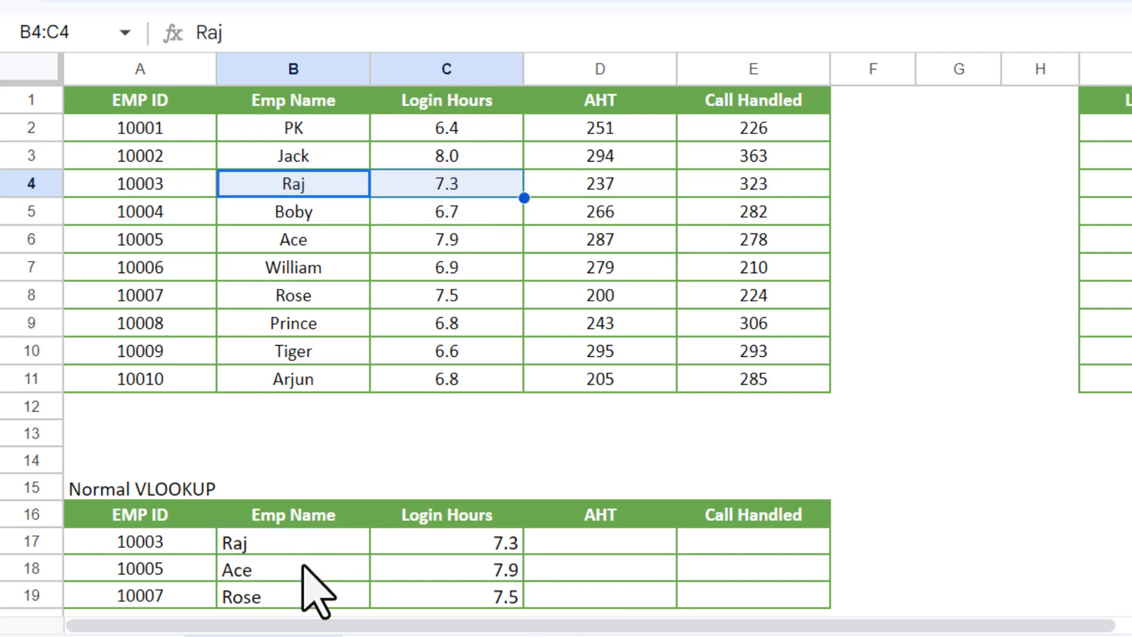
left_click(277, 570)
left_click_drag(318, 241, 383, 238)
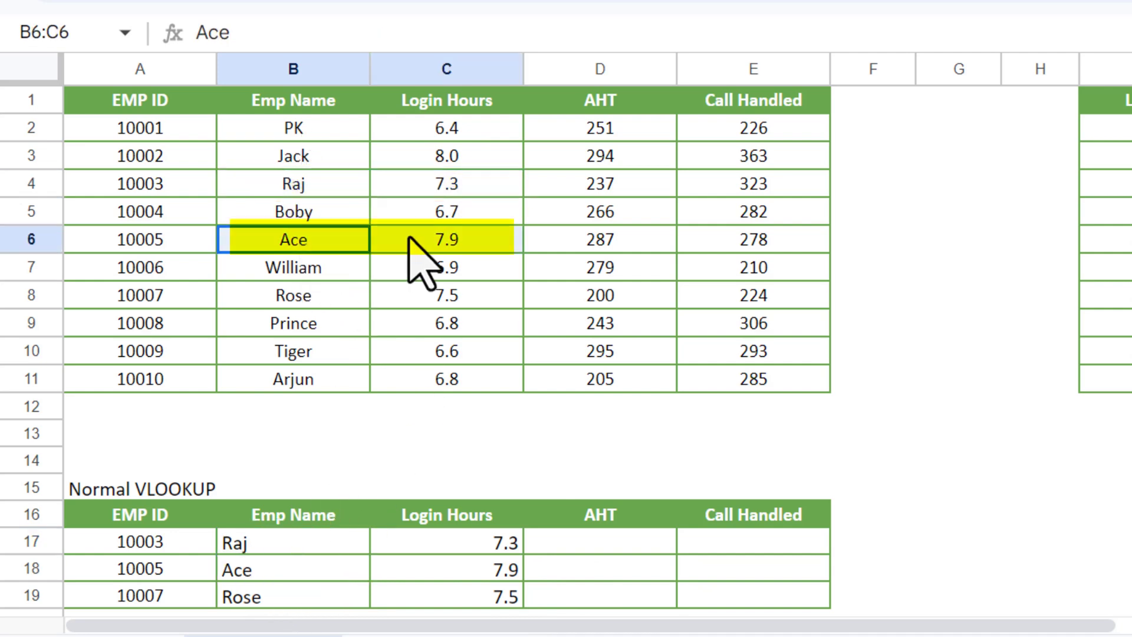
left_click(263, 594)
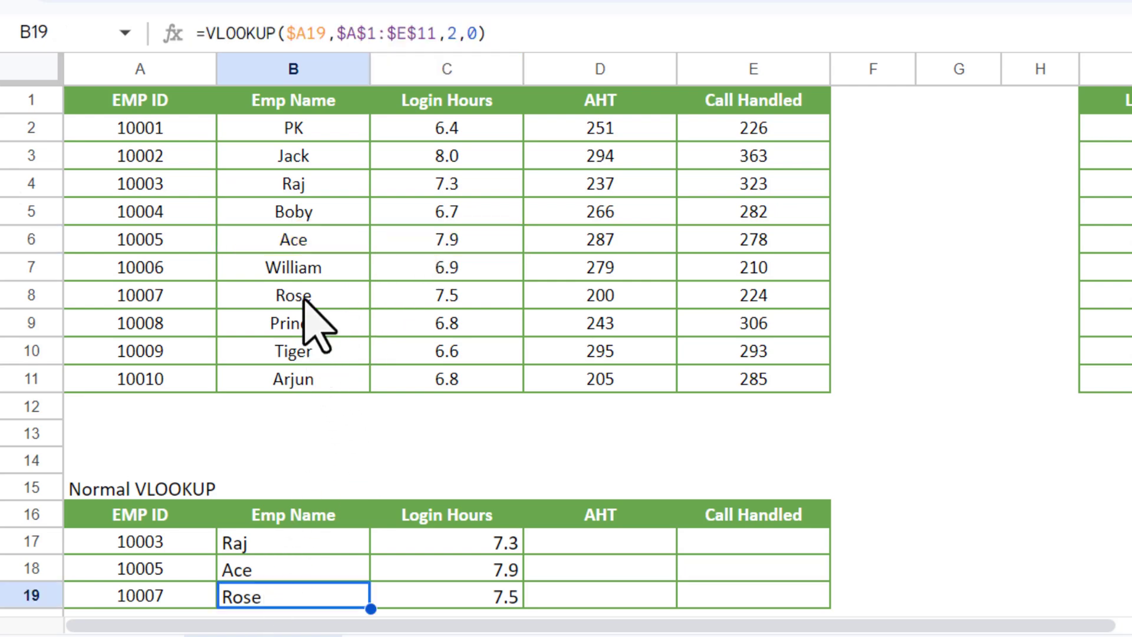
left_click_drag(306, 293, 512, 293)
- Copy the C17 lookup formula into D17 and E17
left_click(514, 549)
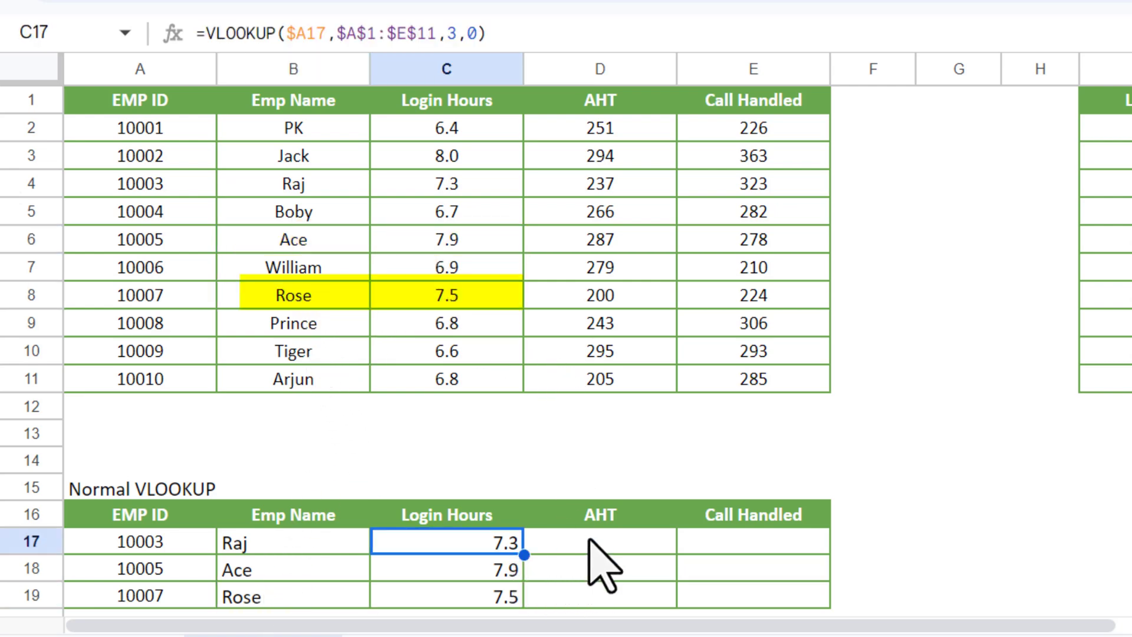
key("ctrl+c")
left_click(589, 541)
key("ctrl+v")
key("Right")
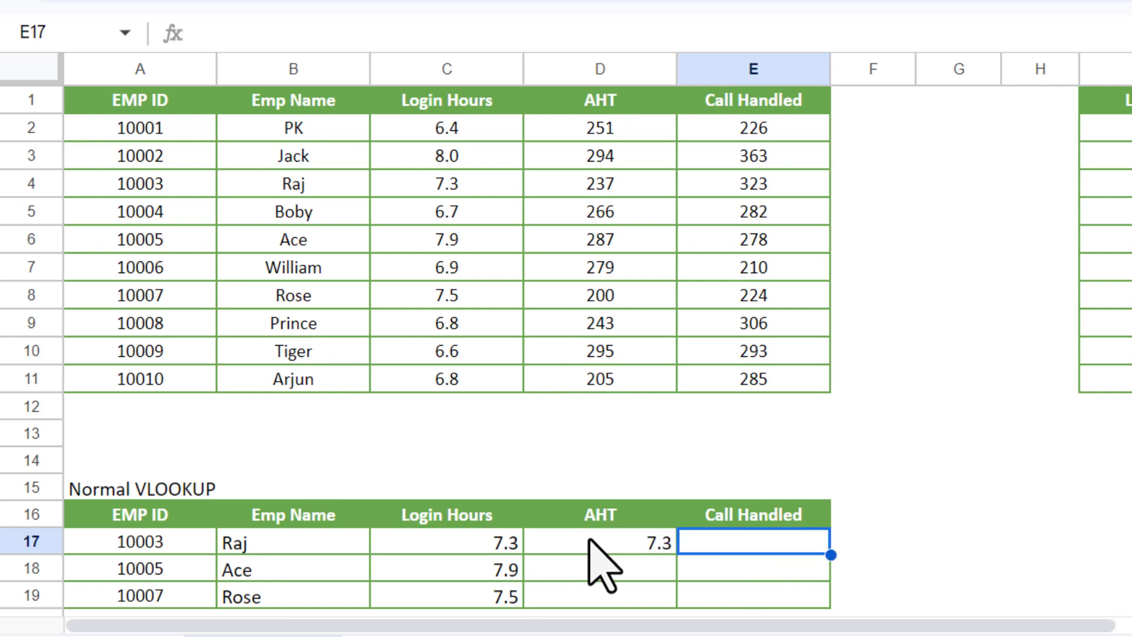
key("ctrl+v")
key("Left")
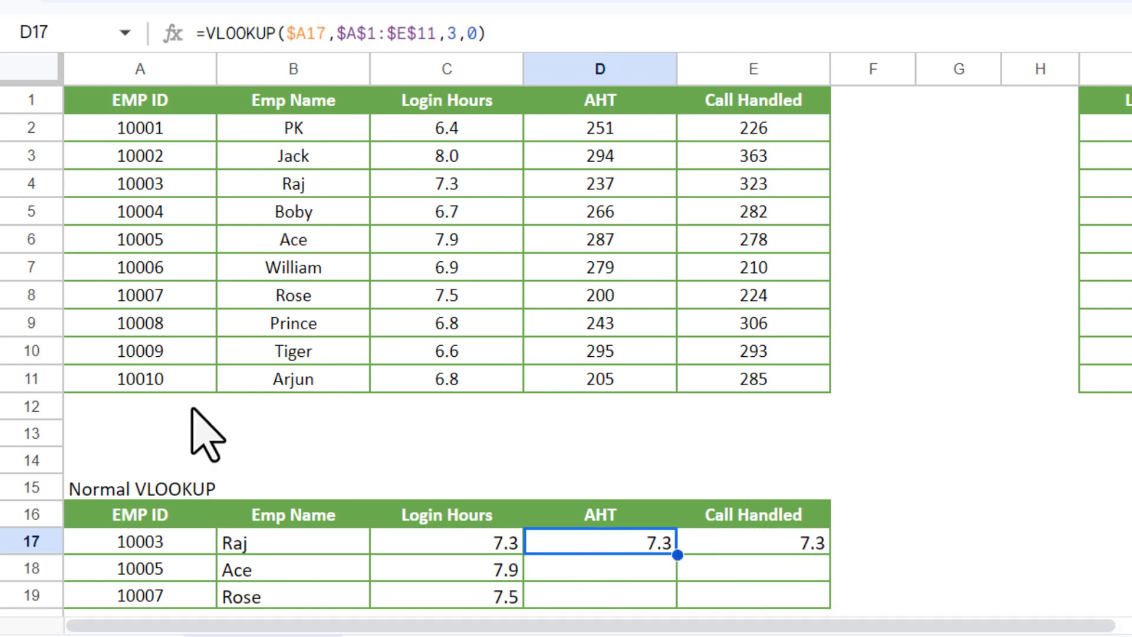
- Set the column index to 4 in D17 for AHT and 5 in E17 for Call Handled
left_click(457, 35)
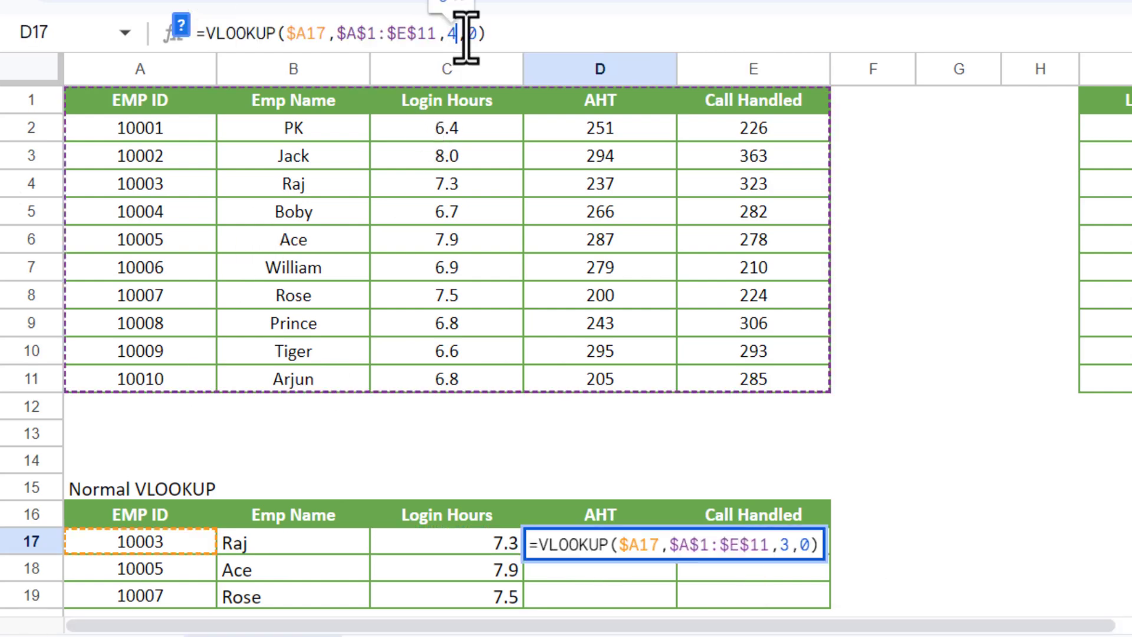
key("Return")
key("Up")
key("Right")
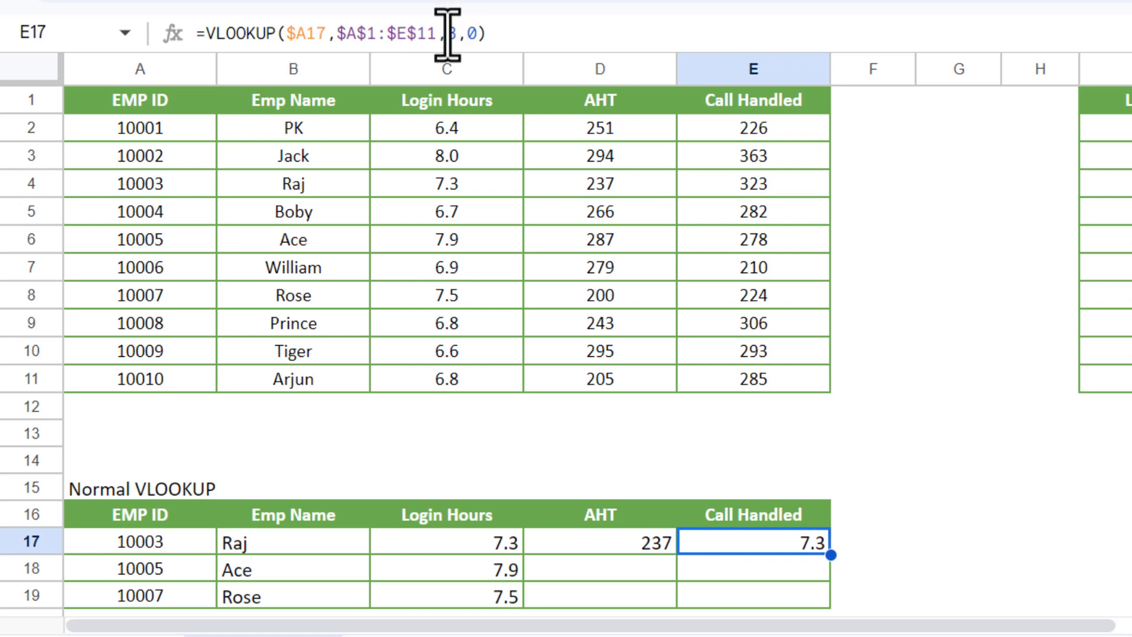
left_click(446, 34)
type("5")
key("Return")
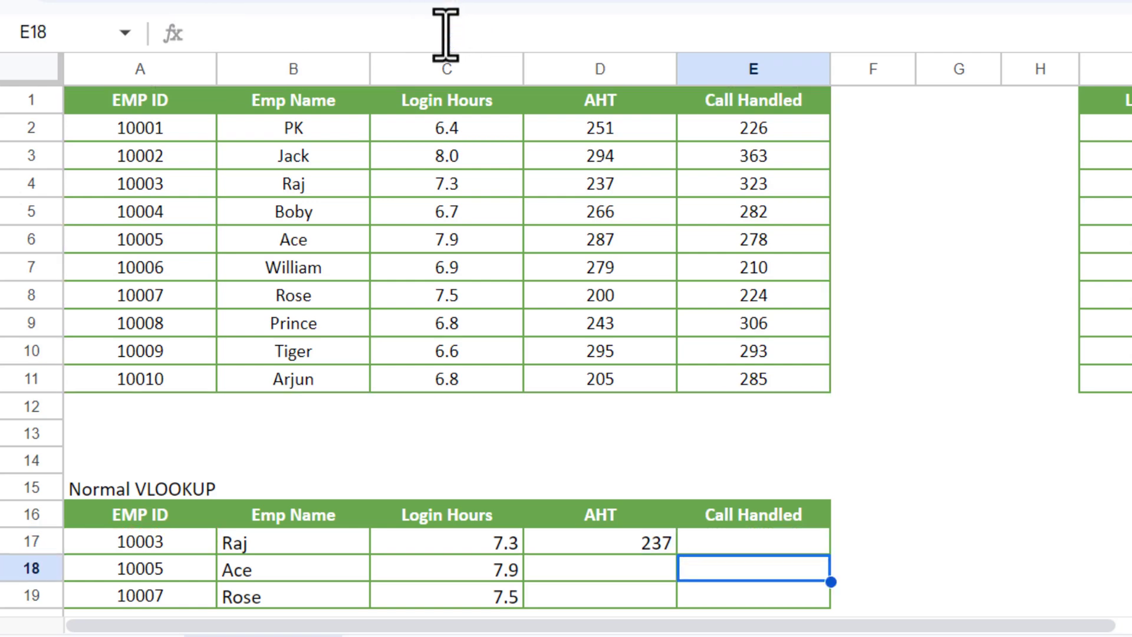
key("Up")
- Fill the D17:E17 lookups down to row 19
left_click_drag(651, 548, 731, 541)
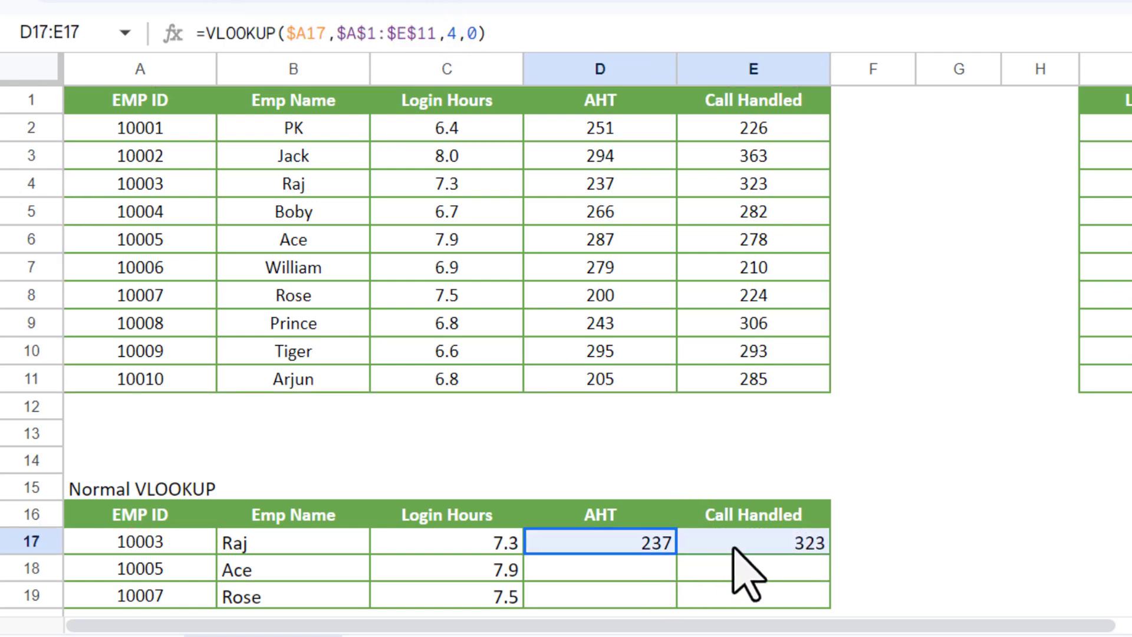
key("shift+Down")
key("shift+Down")
key("ctrl+d")
left_click(705, 516)
scroll(531, 330, "down", 4)
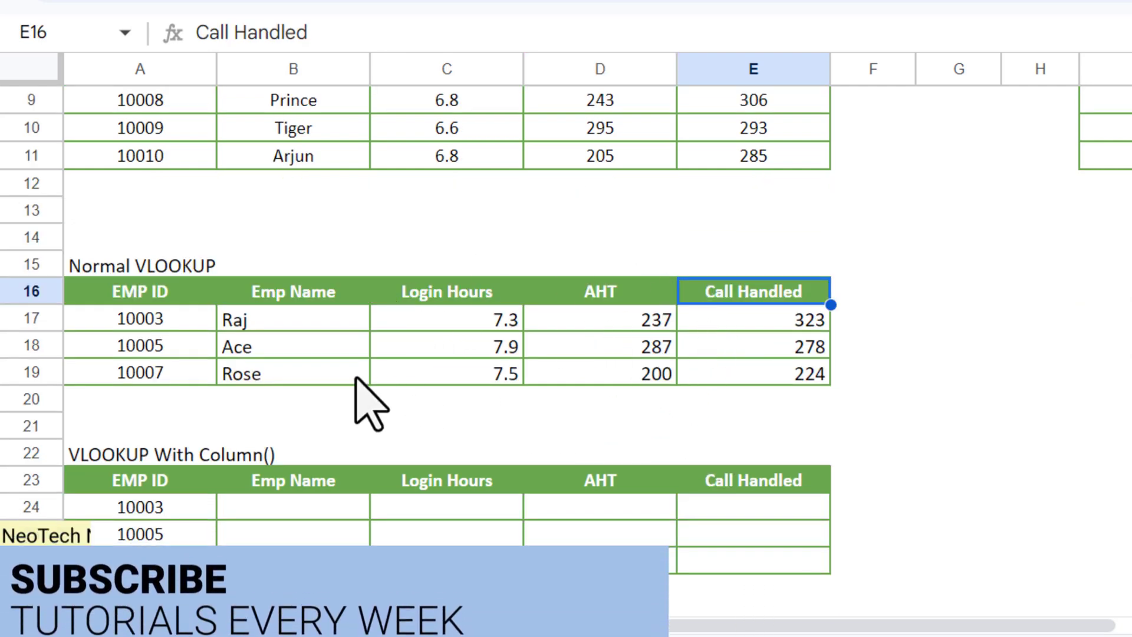
- Review the B17 to E17 lookup formulas and their column indices, then select B24
left_click(282, 317)
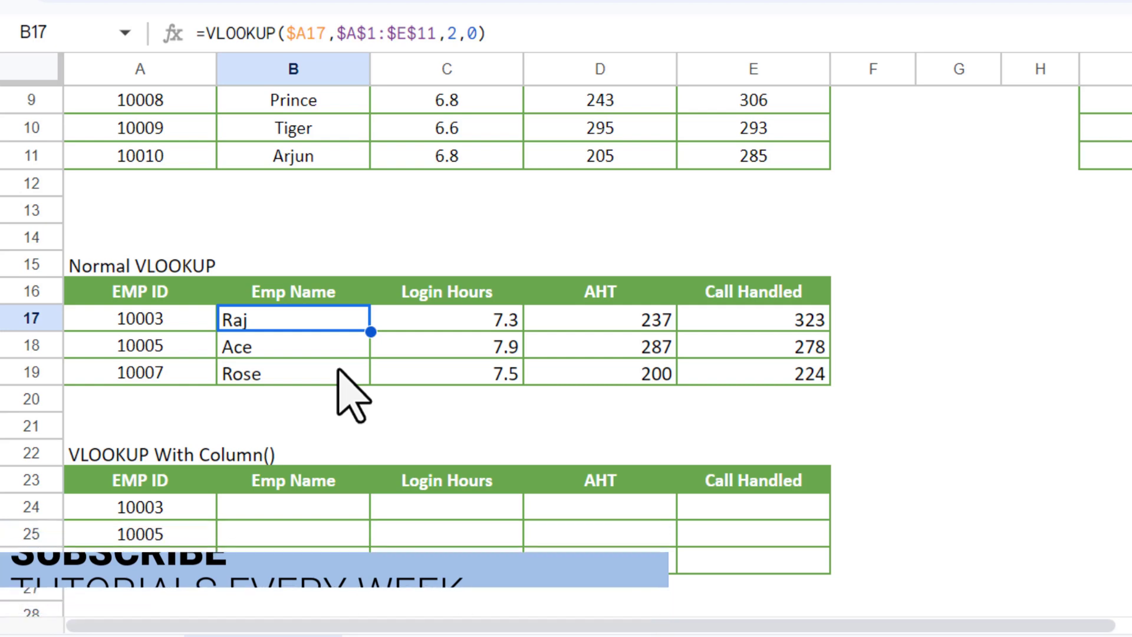
scroll(348, 378, "down", 1)
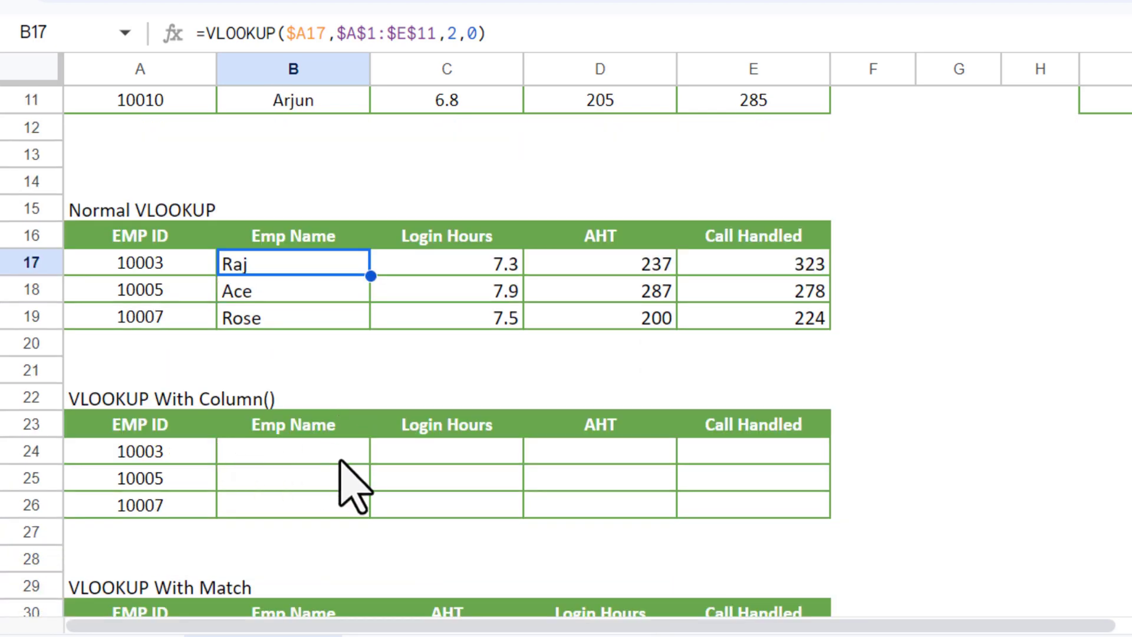
left_click(449, 246)
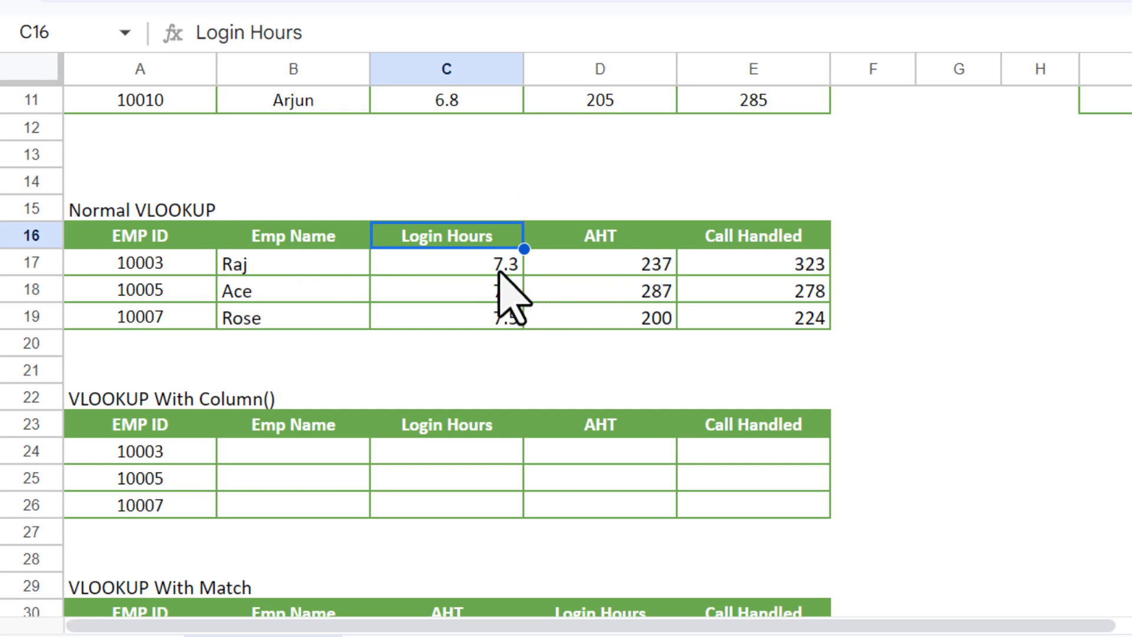
left_click(465, 271)
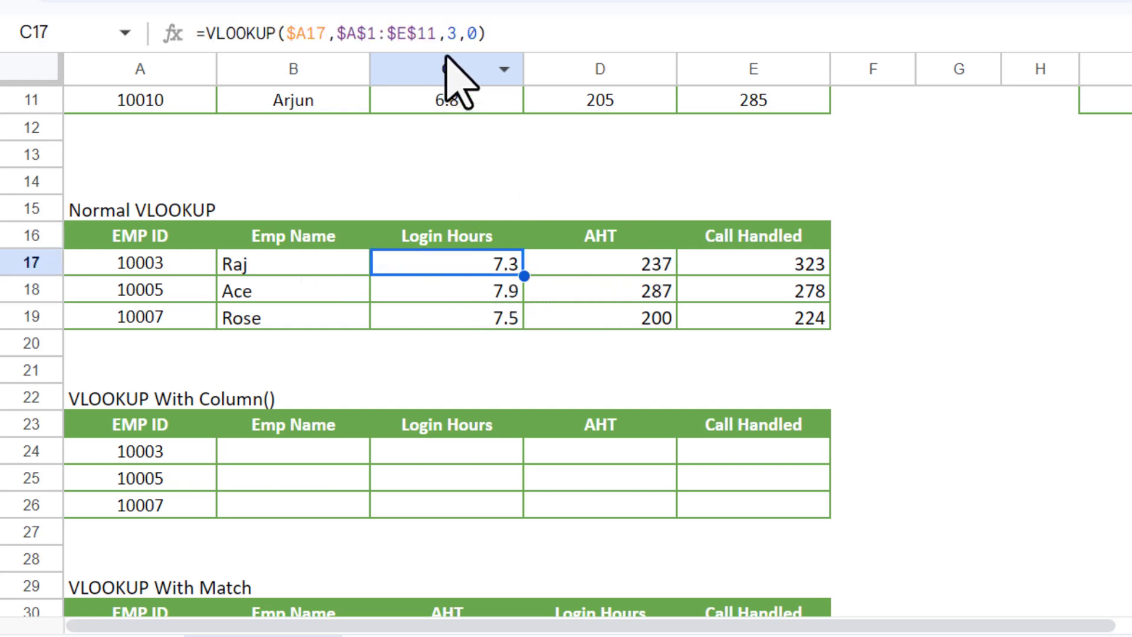
left_click(580, 259)
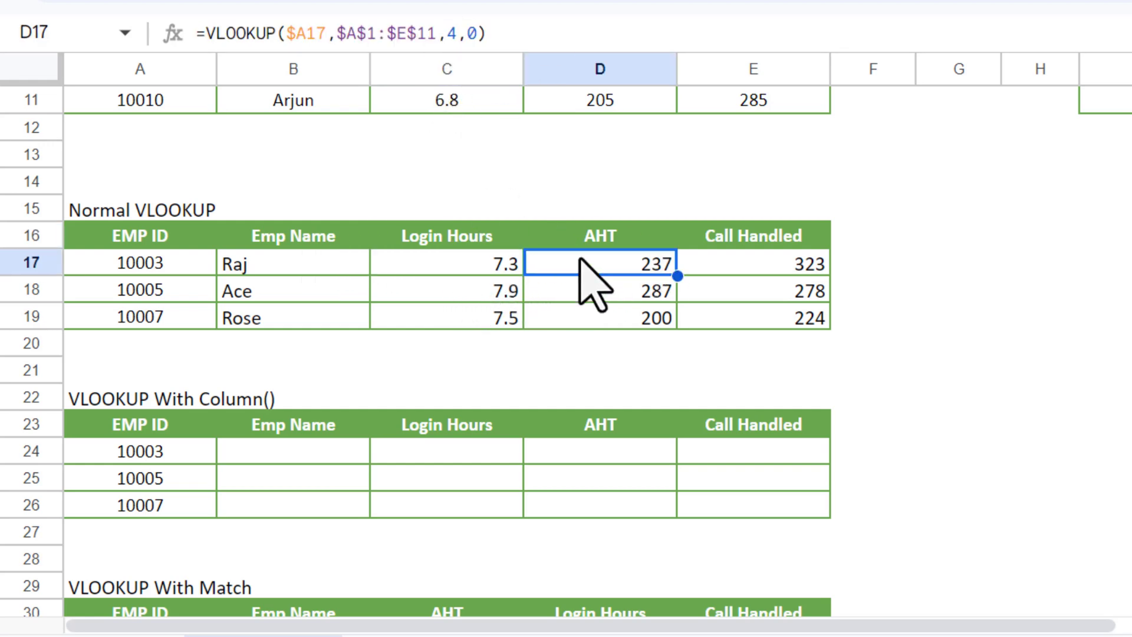
left_click(753, 259)
left_click(345, 263)
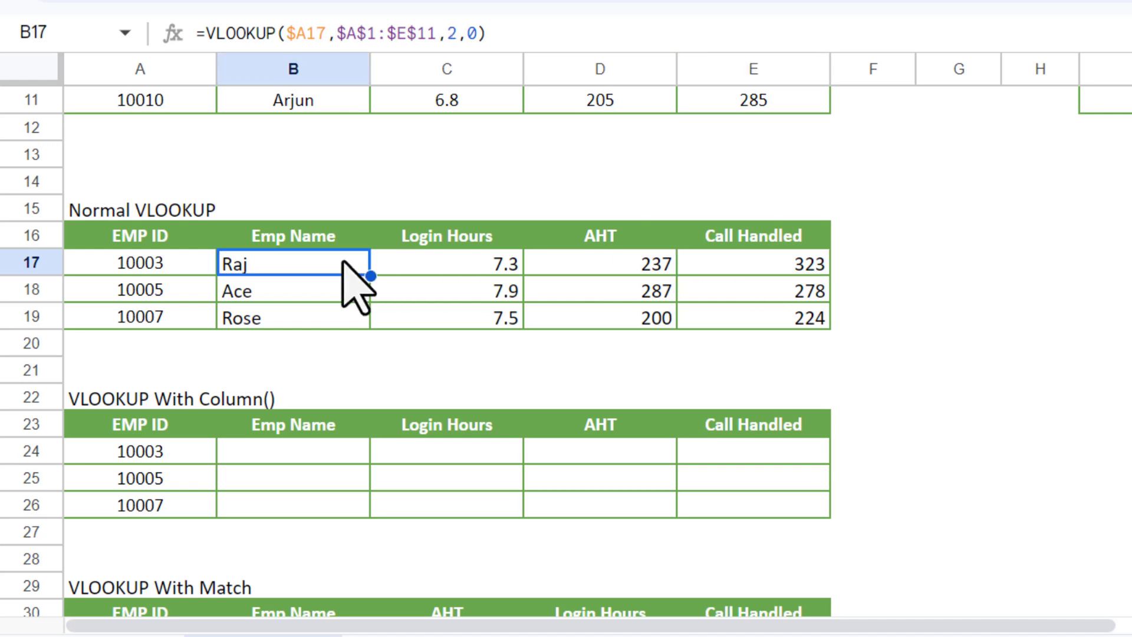
left_click(319, 452)
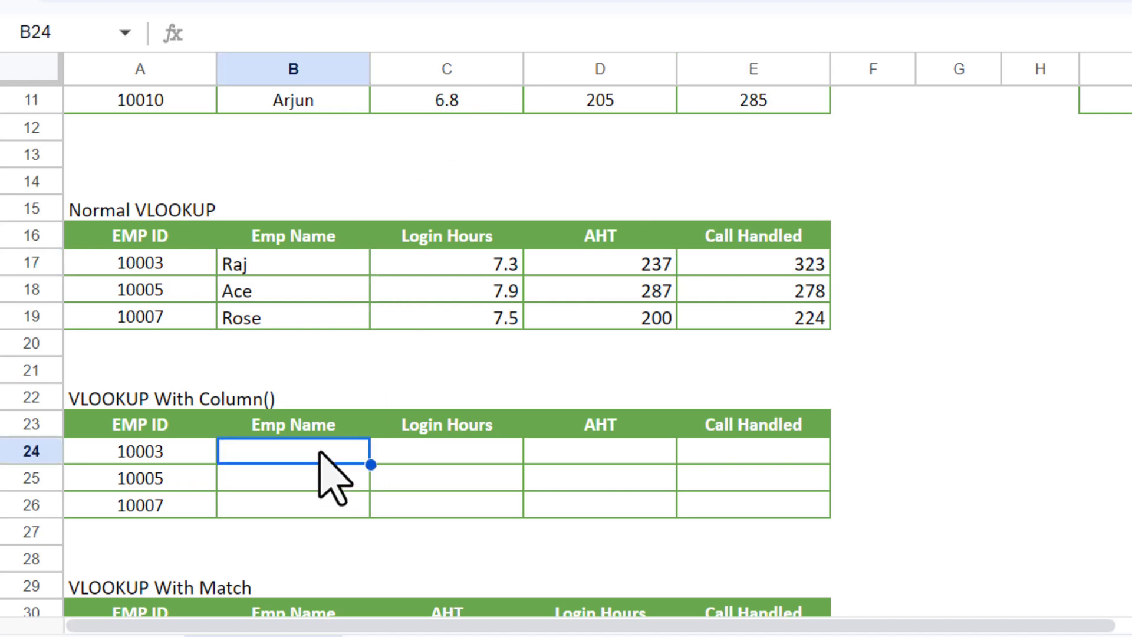
- Begin a VLOOKUP in B24 with $A24 as the lookup value
type("=vl")
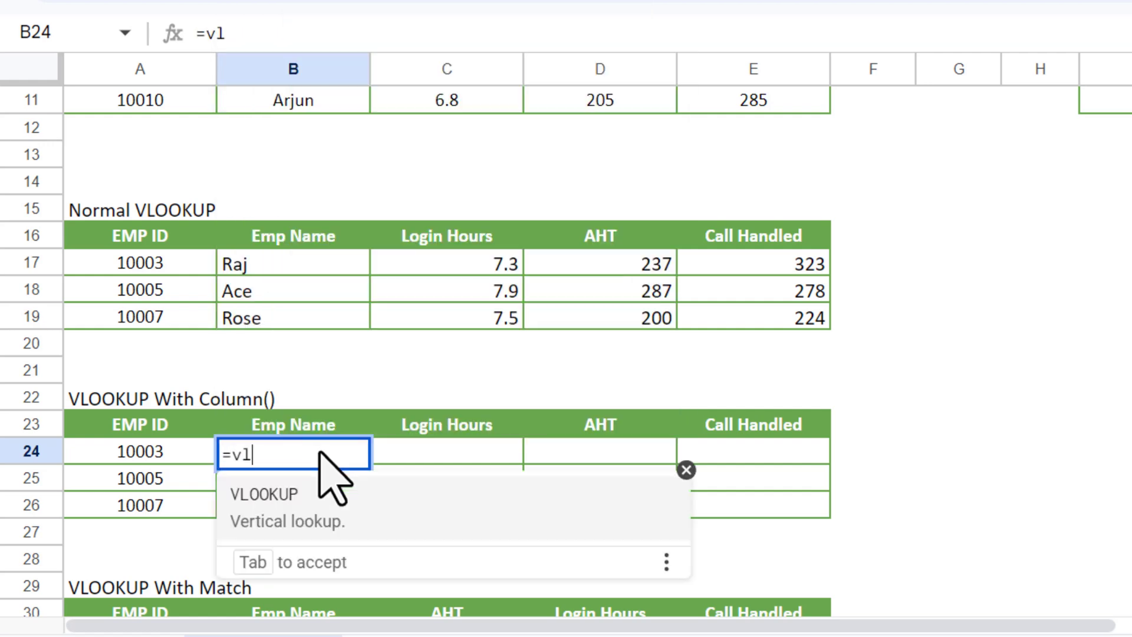
key("Tab")
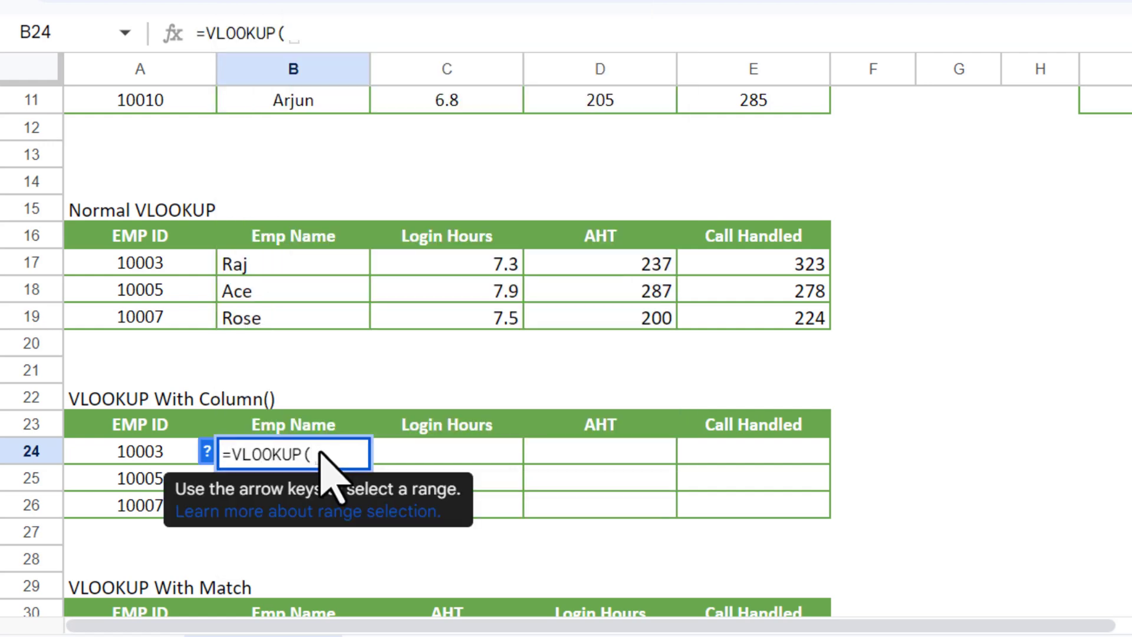
left_click(140, 454)
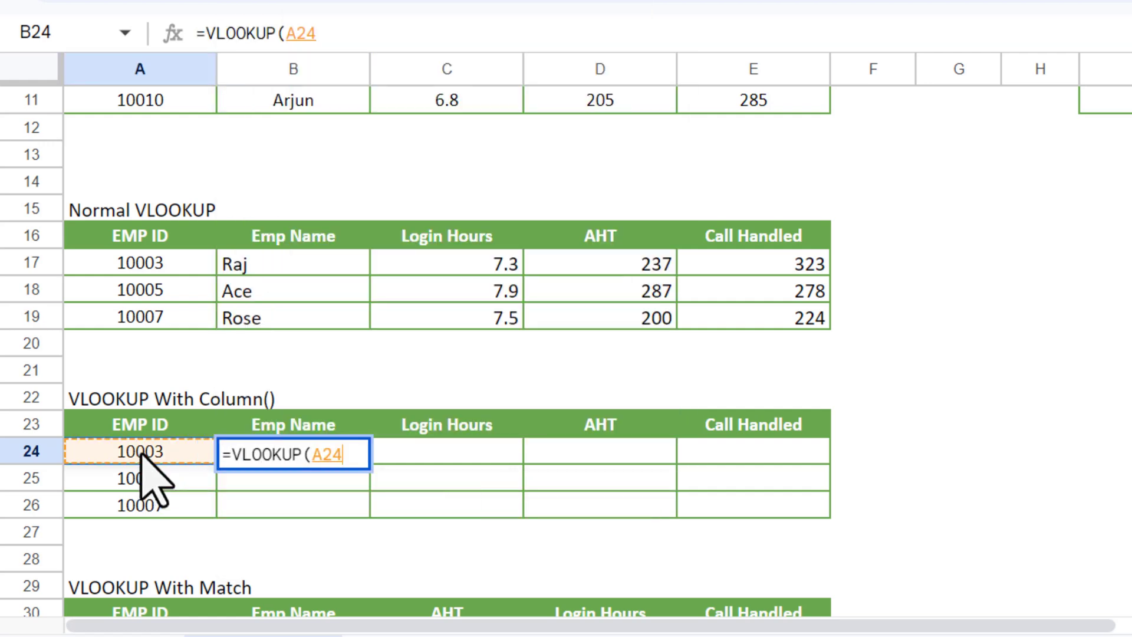
left_click(285, 33)
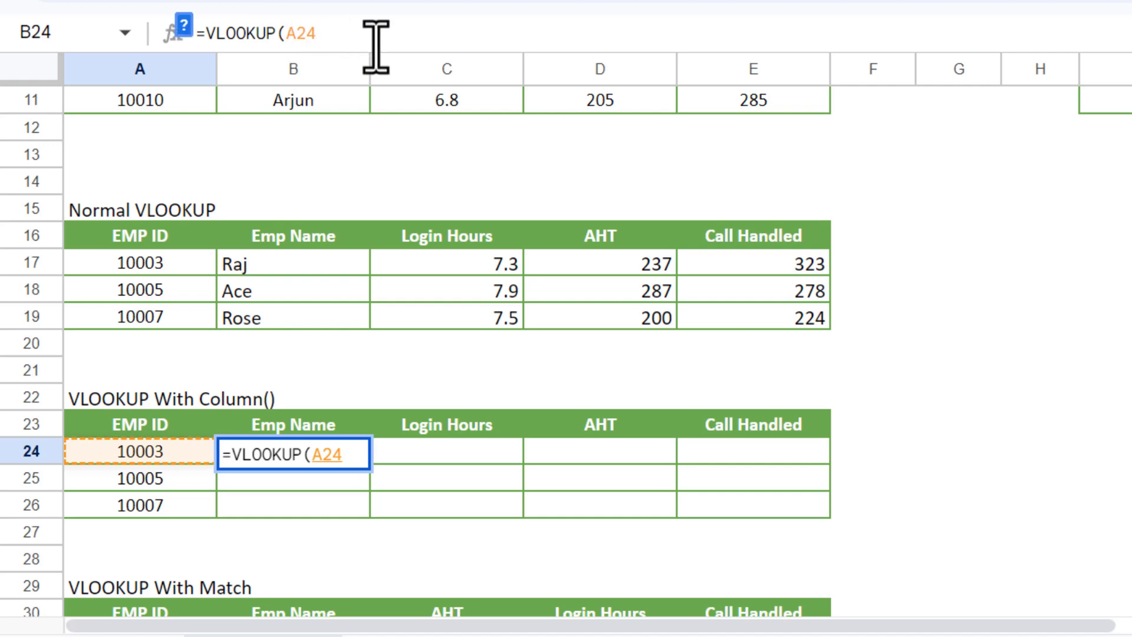
type("$")
key("End")
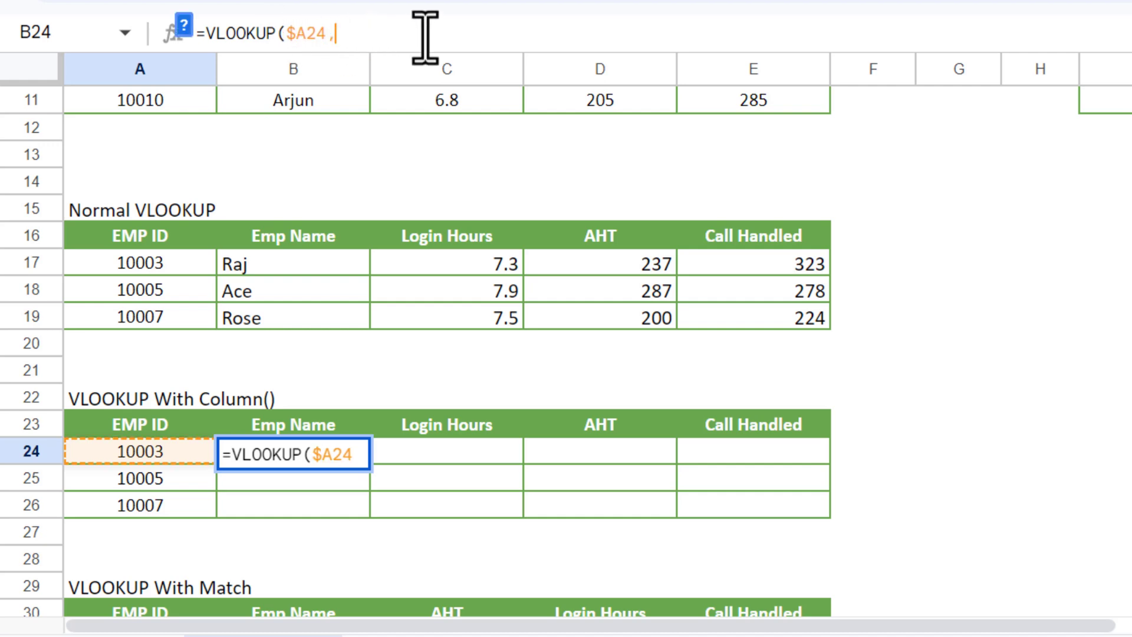
type(",")
- Add the absolute lookup range $A$1:$E$11 to the formula
scroll(505, 114, "up", 5)
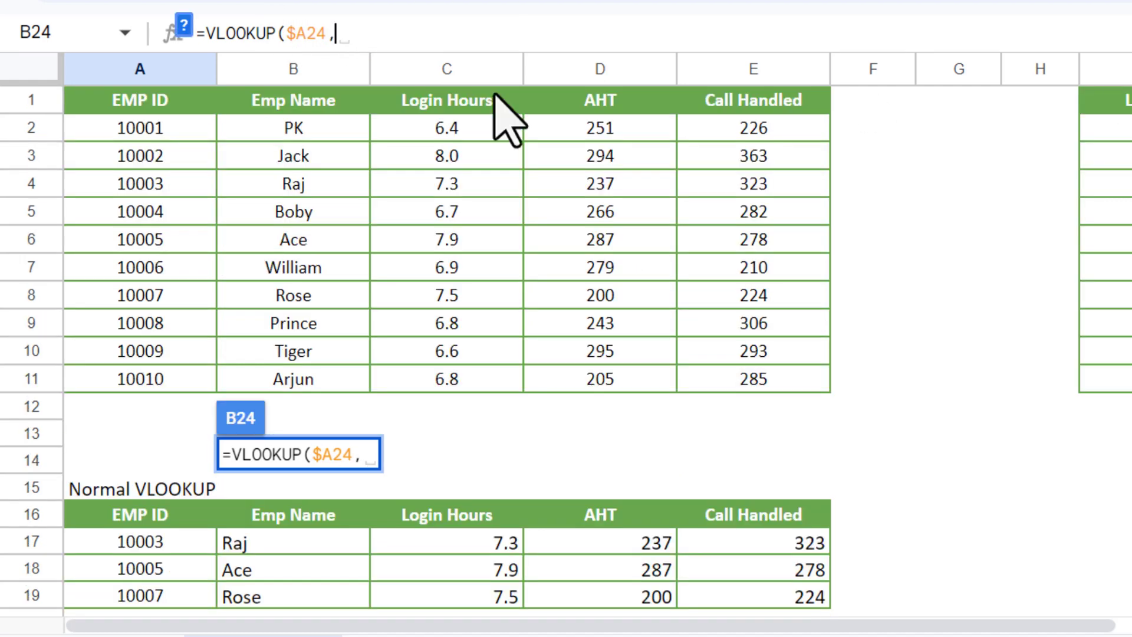
left_click_drag(156, 97, 753, 375)
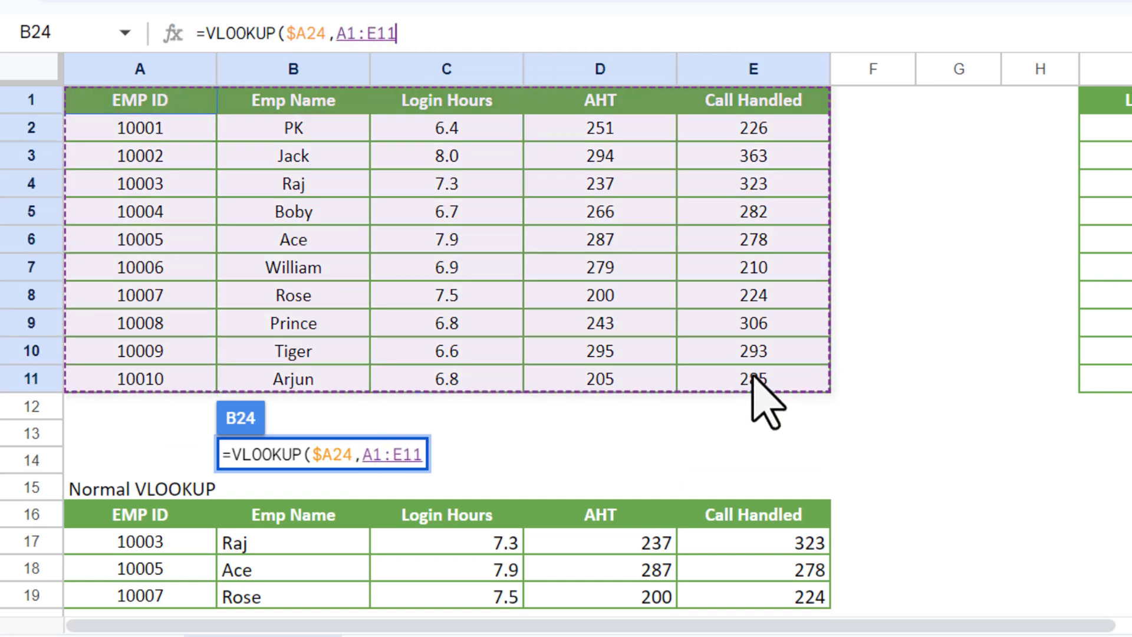
key("F4")
type(",")
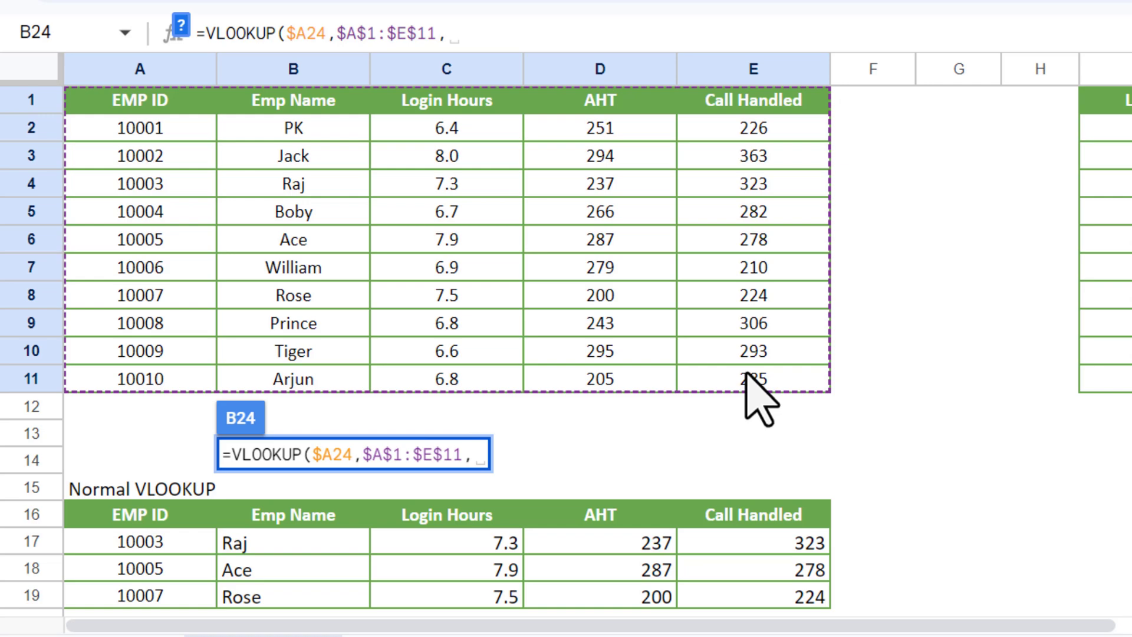
scroll(413, 354, "down", 8)
scroll(412, 353, "up", 8)
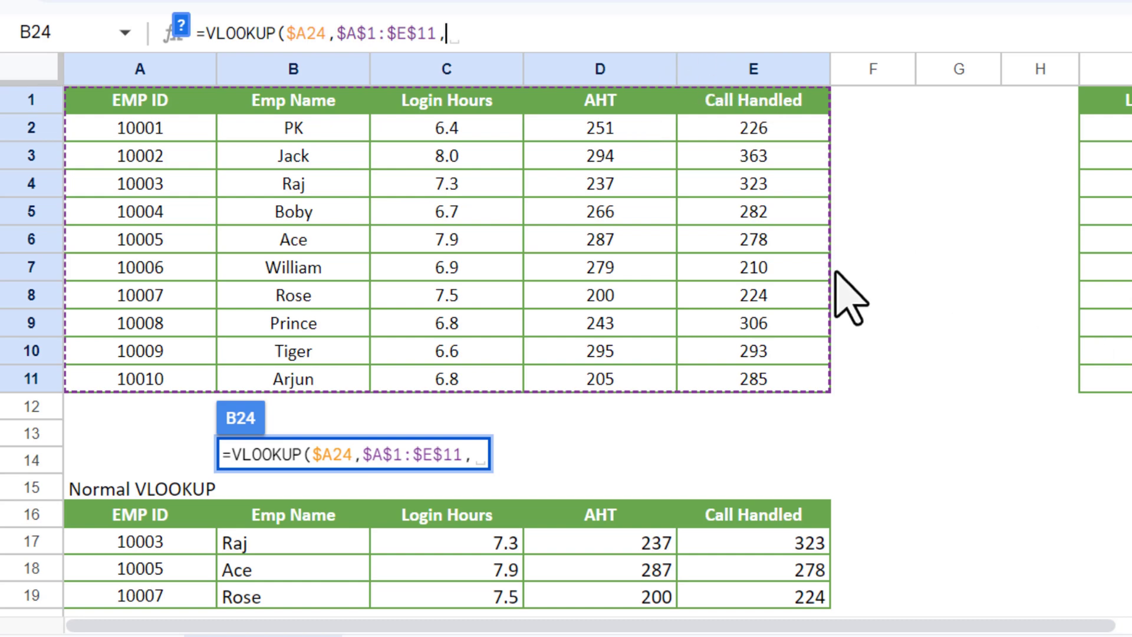
- Use COLUMN(B1) as the column index and highlight it in the formula
type("col")
key("Tab")
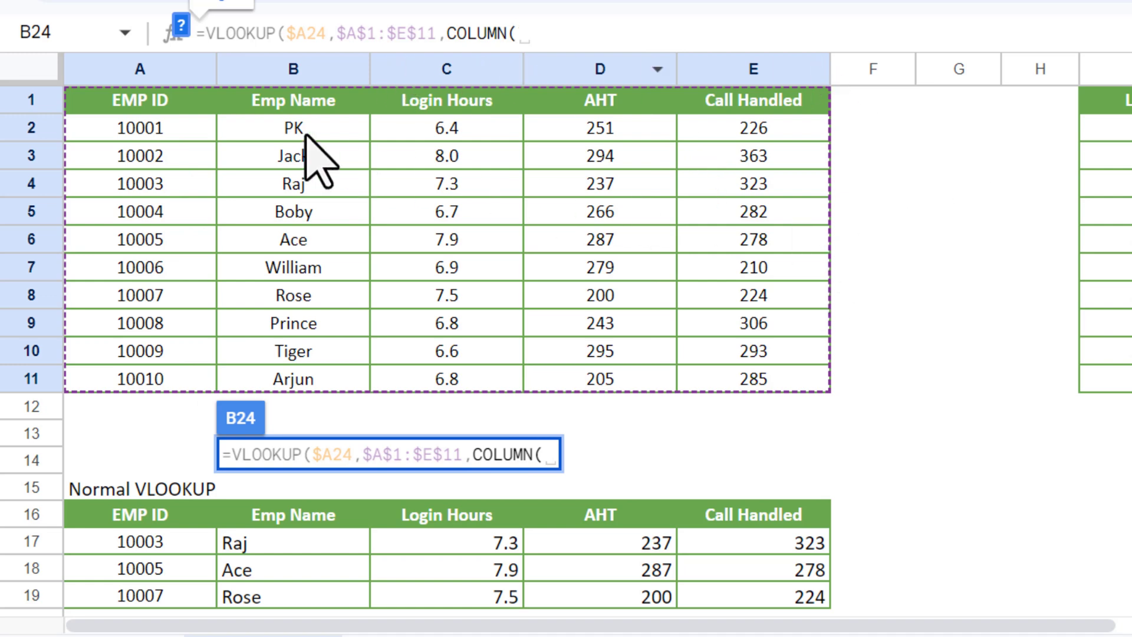
left_click(321, 104)
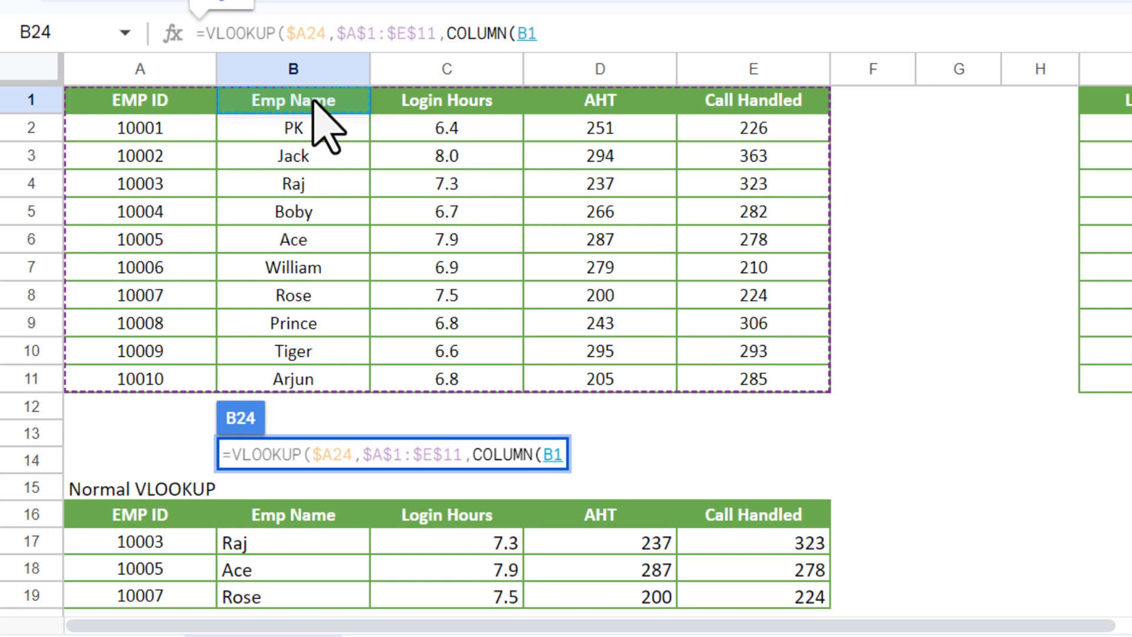
type("),0")
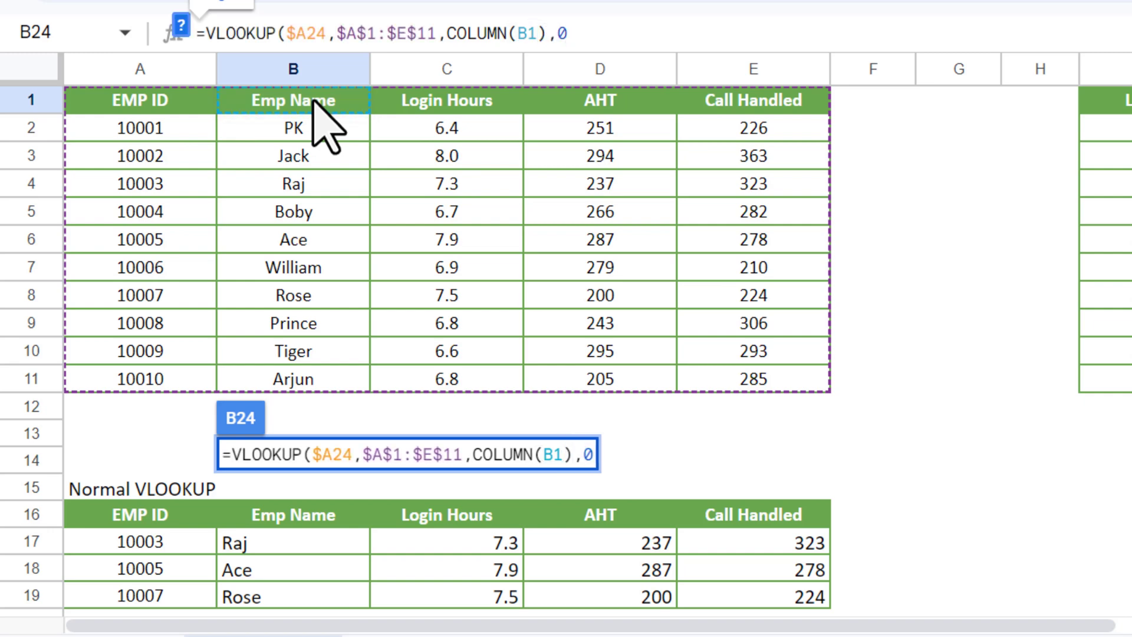
left_click_drag(447, 33, 547, 32)
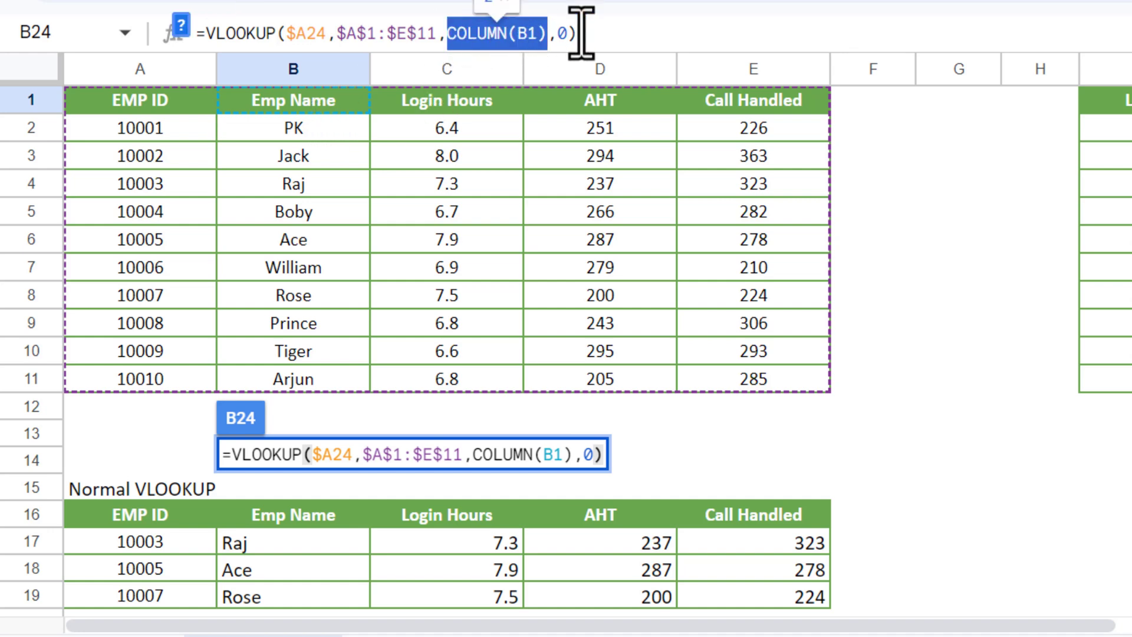
- Enter the B24 formula and fill it down to row 26 and across to column E
key("Return")
key("Up")
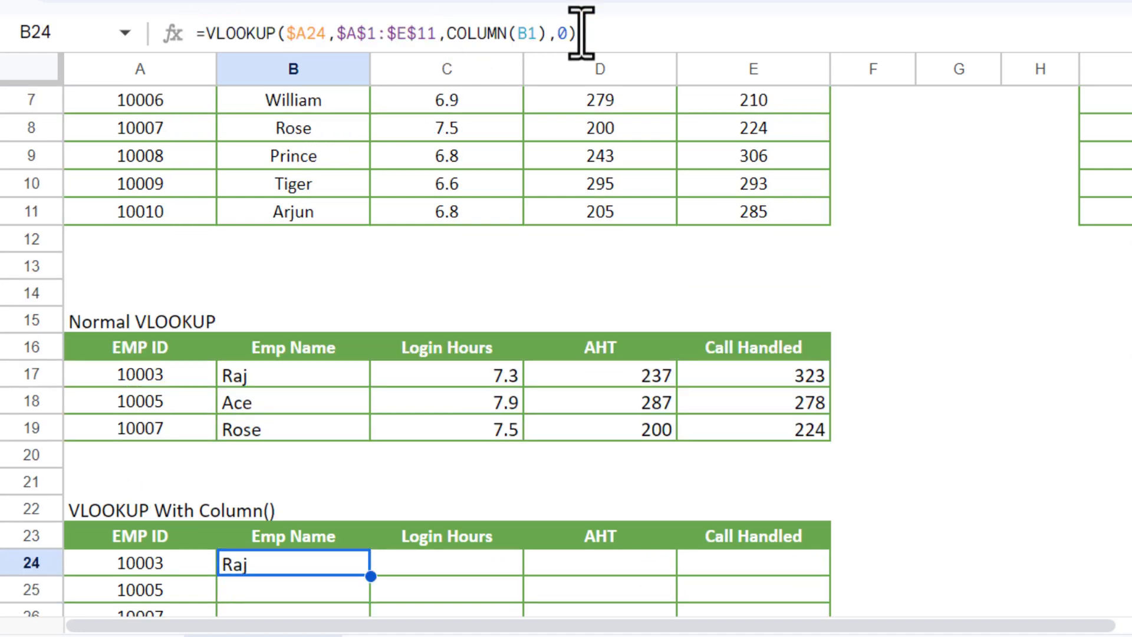
key("Down")
key("Down")
key("Down")
key("Up")
key("Up")
key("Up")
key("shift+Down")
key("shift+Down")
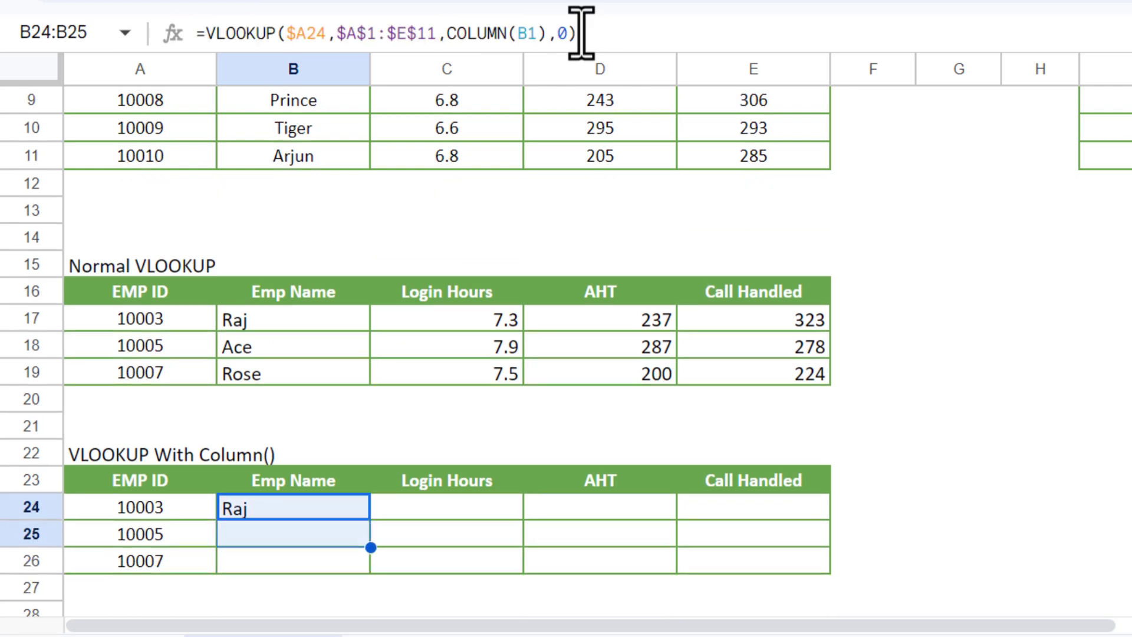
key("ctrl+d")
key("shift+Right")
key("shift+Right")
key("shift+Right")
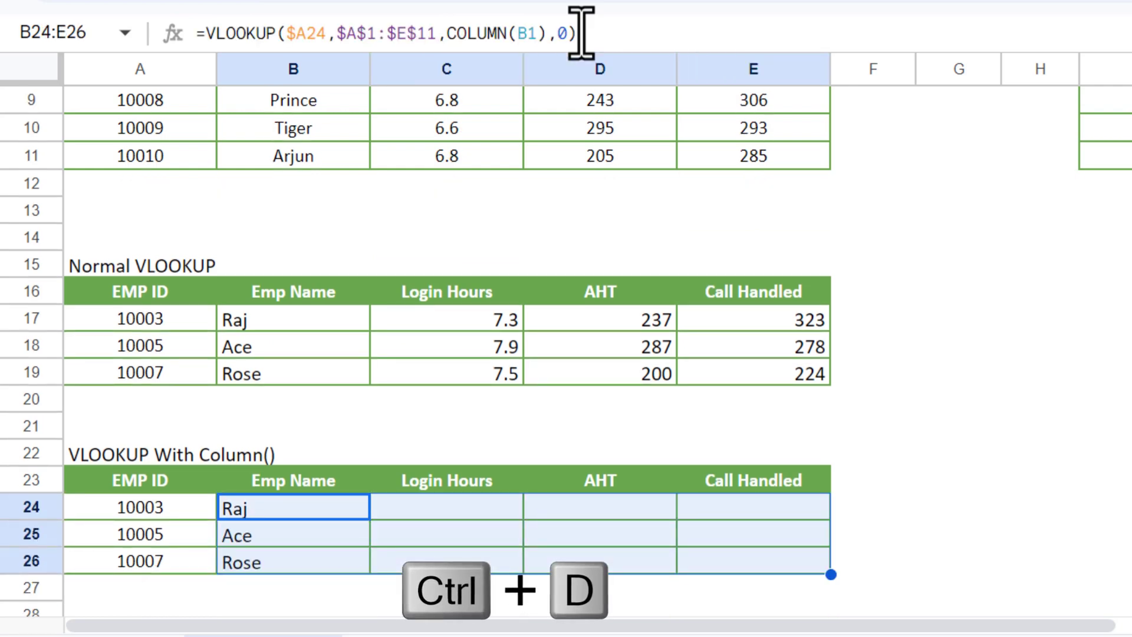
key("ctrl+r")
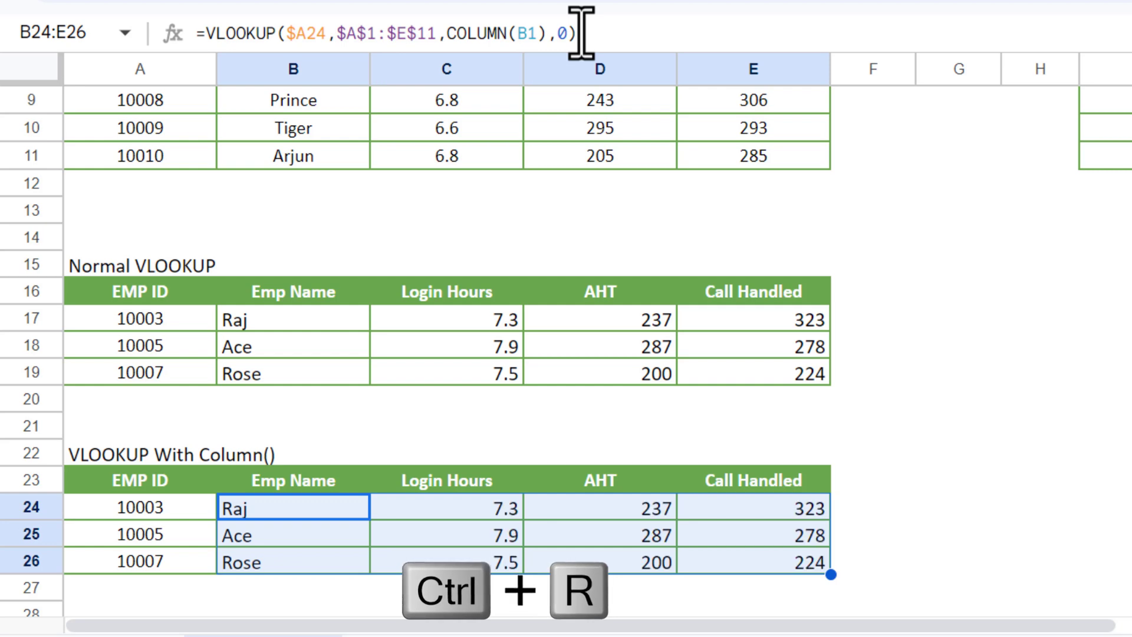
- Compare the shifting COLUMN() references with row 17's fixed column indices
key("Right")
key("Left")
key("Right")
key("Right")
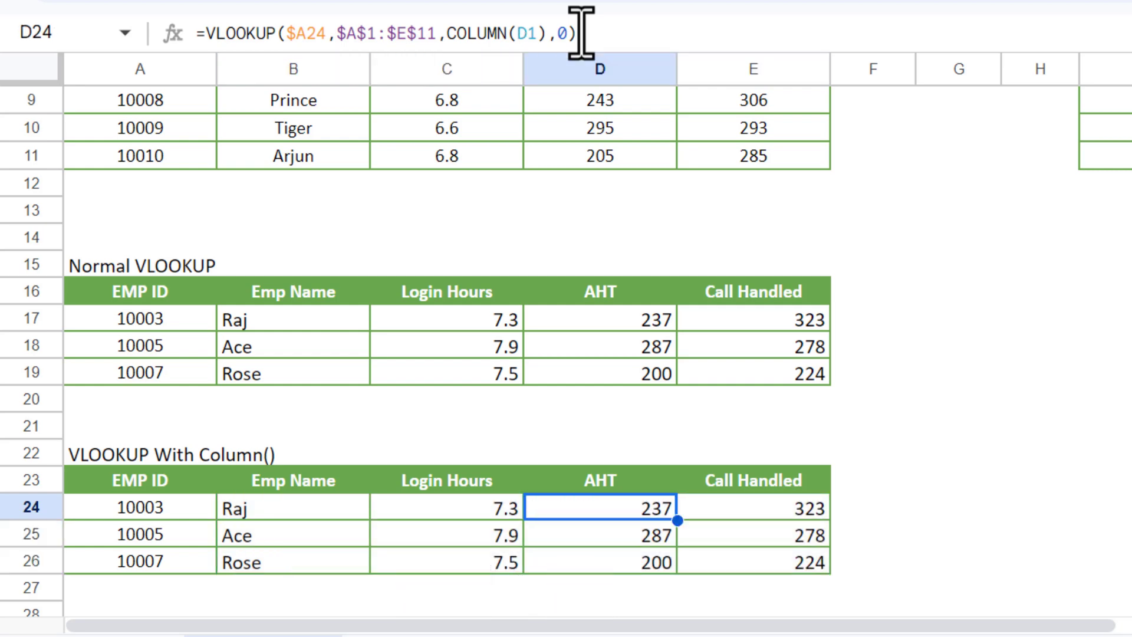
key("Right")
key("Left")
key("Left")
key("Left")
key("Up")
key("Up")
key("Up")
key("Up")
key("Up")
key("Up")
key("Up")
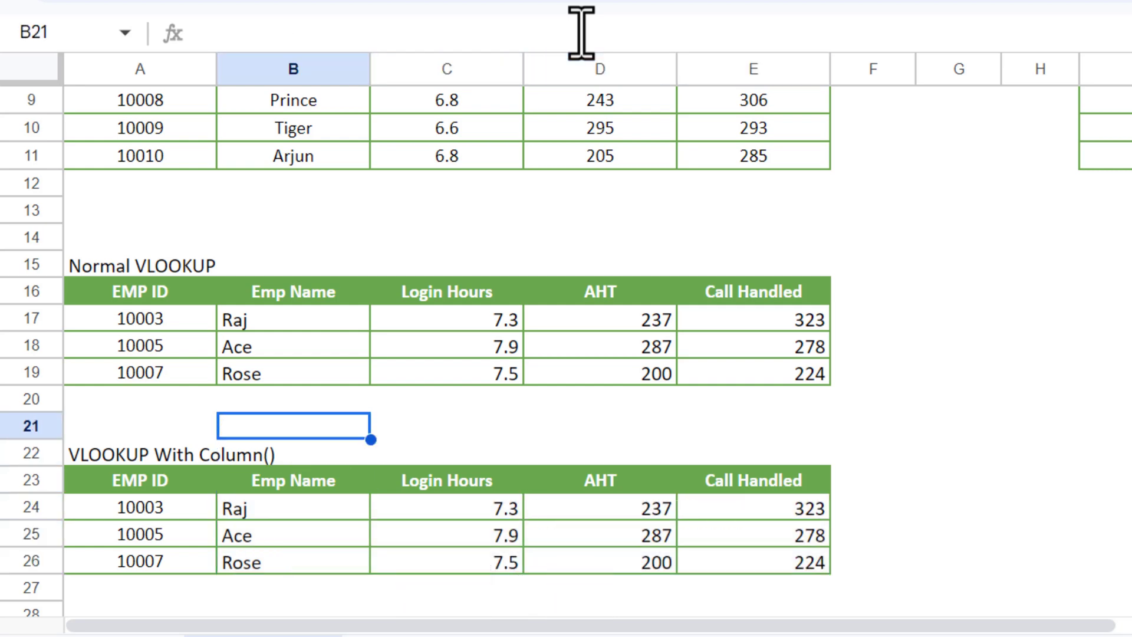
key("Right")
key("Right")
key("Right")
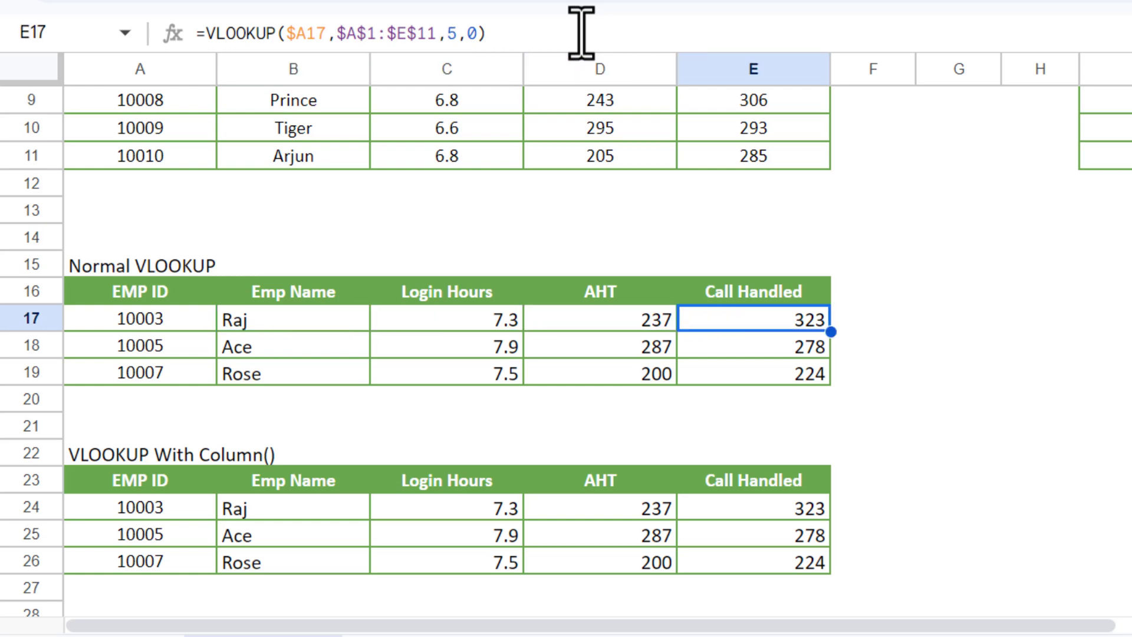
key("Left")
key("Left")
key("Left")
key("Right")
key("Right")
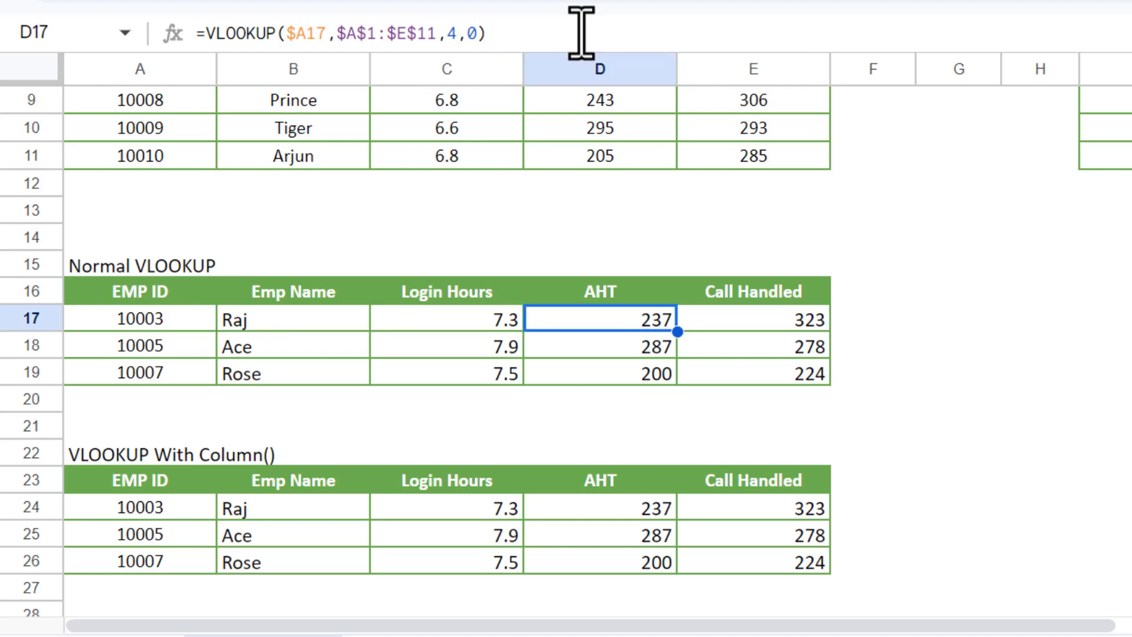
key("Right")
key("Down")
key("Down")
key("Down")
key("Down")
key("Down")
key("Down")
key("Down")
key("Down")
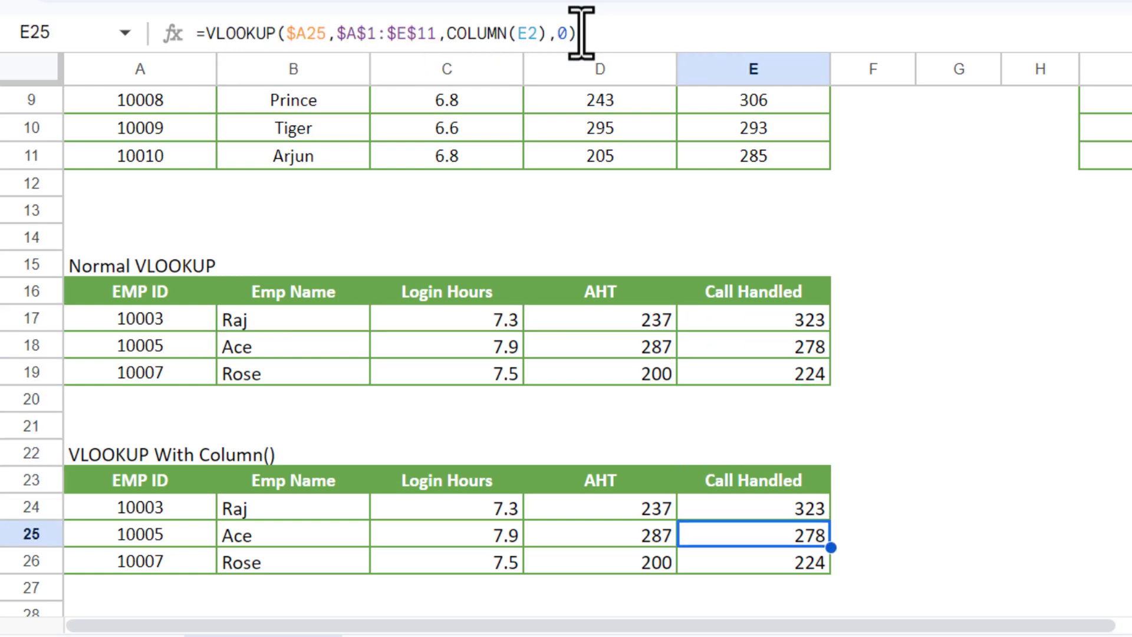
key("Left")
key("Left")
key("Left")
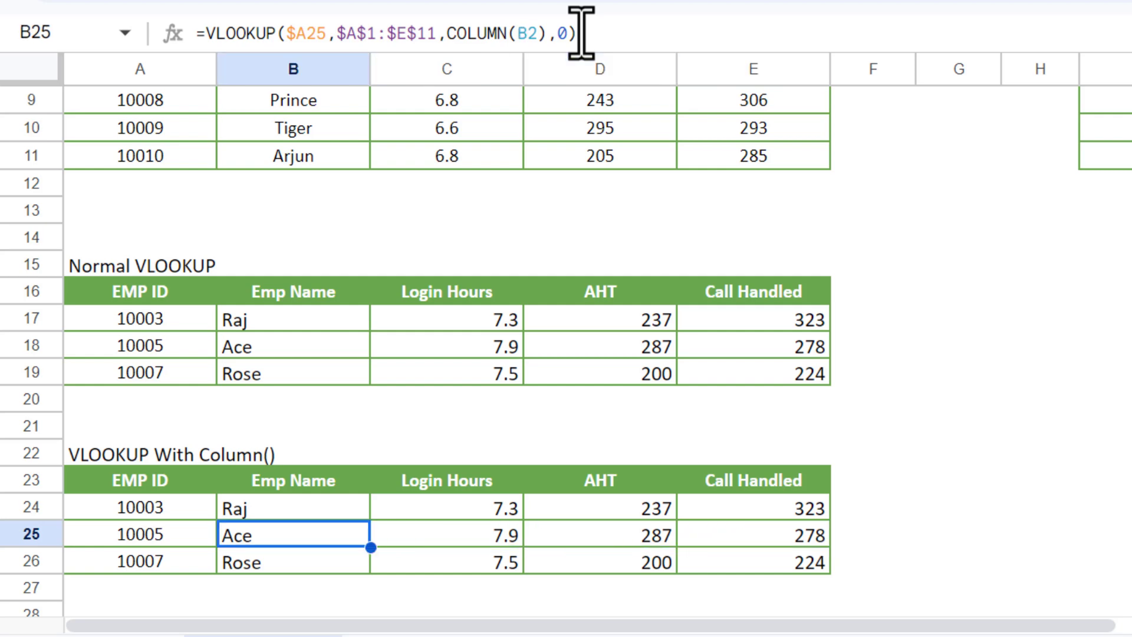
key("Up")
key("Down")
key("Down")
key("Down")
key("Down")
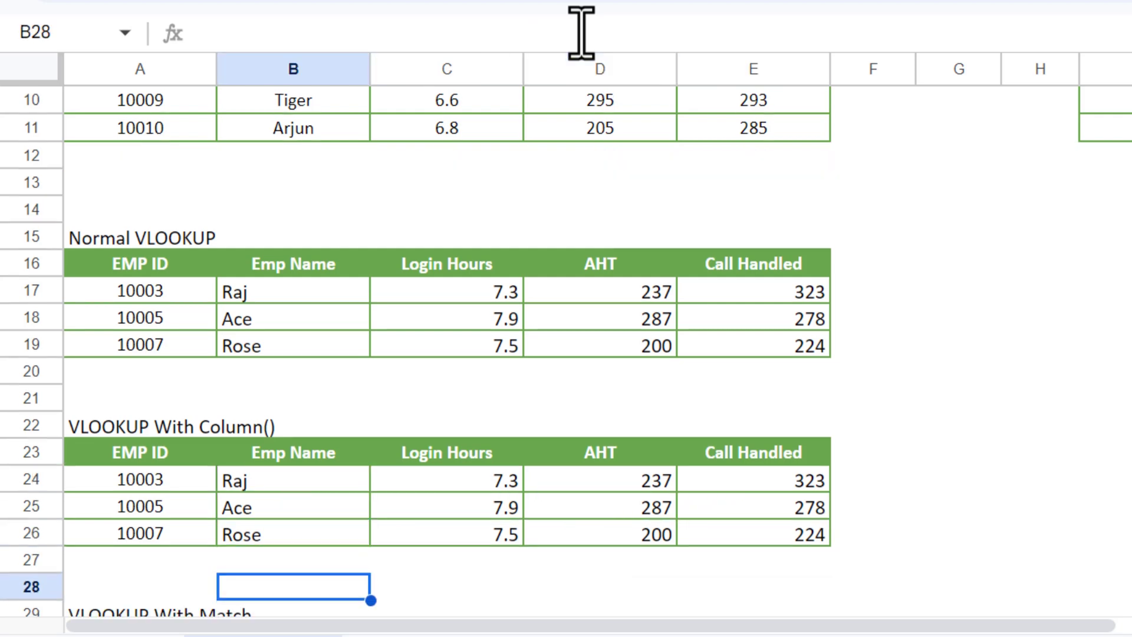
key("Down")
key("Down")
key("Down")
key("Down")
key("Down")
key("Down")
key("Down")
key("Up")
key("Up")
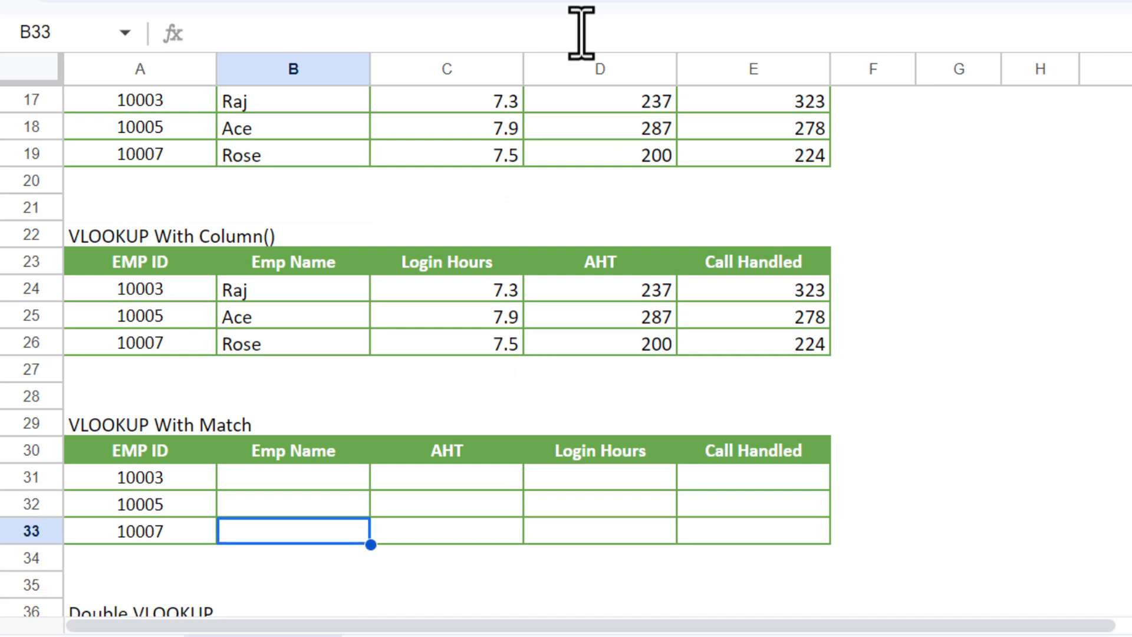
key("Up")
key("Up")
key("Up")
key("Up")
key("Up")
key("Up")
key("Up")
key("Up")
key("Up")
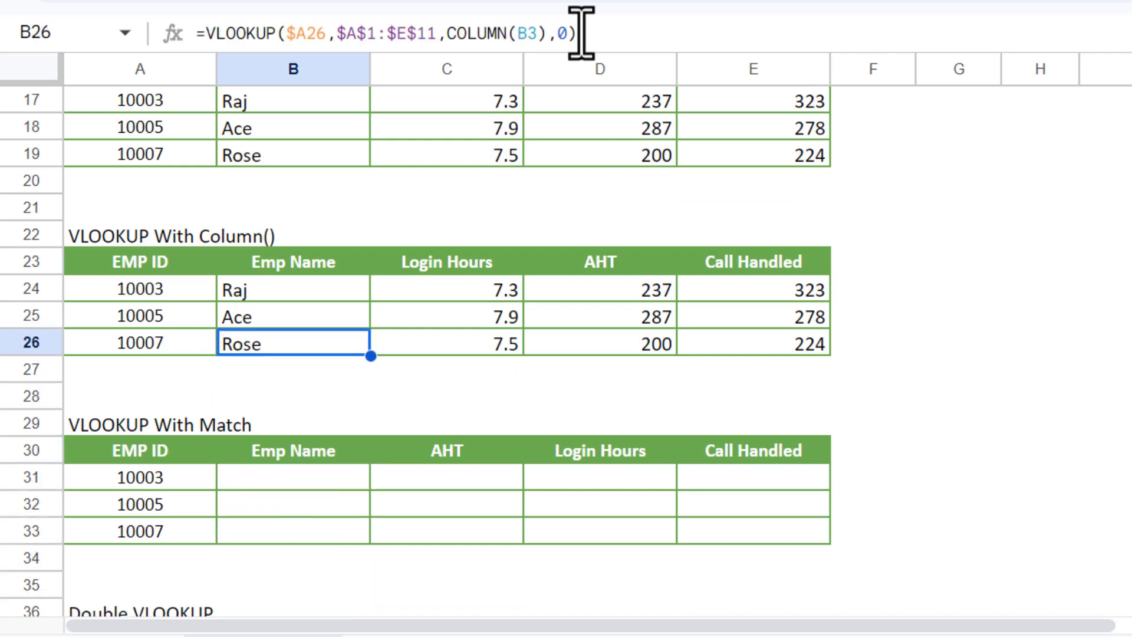
key("ctrl+shift+Down")
key("ctrl+shift+Right")
key("ctrl+c")
key("Down")
key("Down")
key("Down")
key("Down")
key("Down")
key("Down")
key("Down")
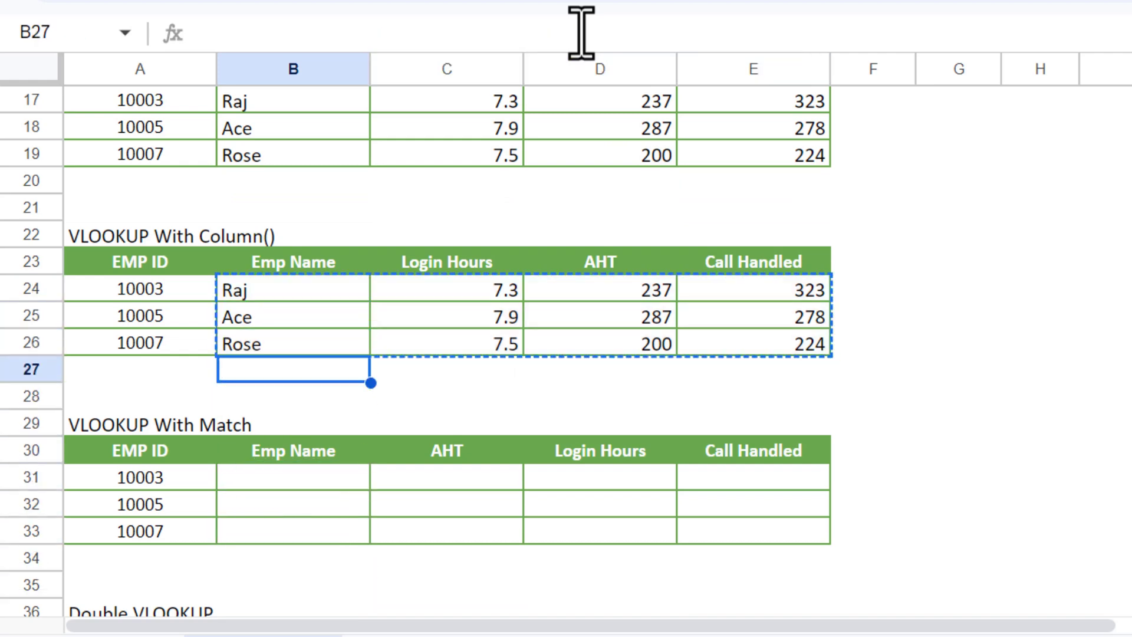
key("ctrl+v")
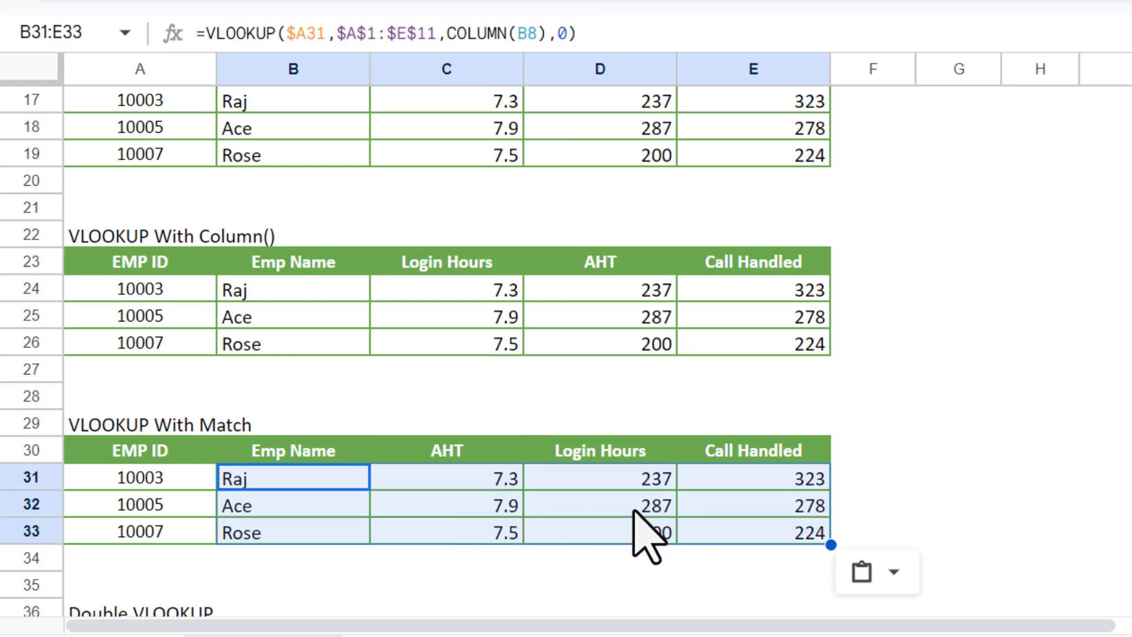
left_click(501, 480)
left_click(309, 474)
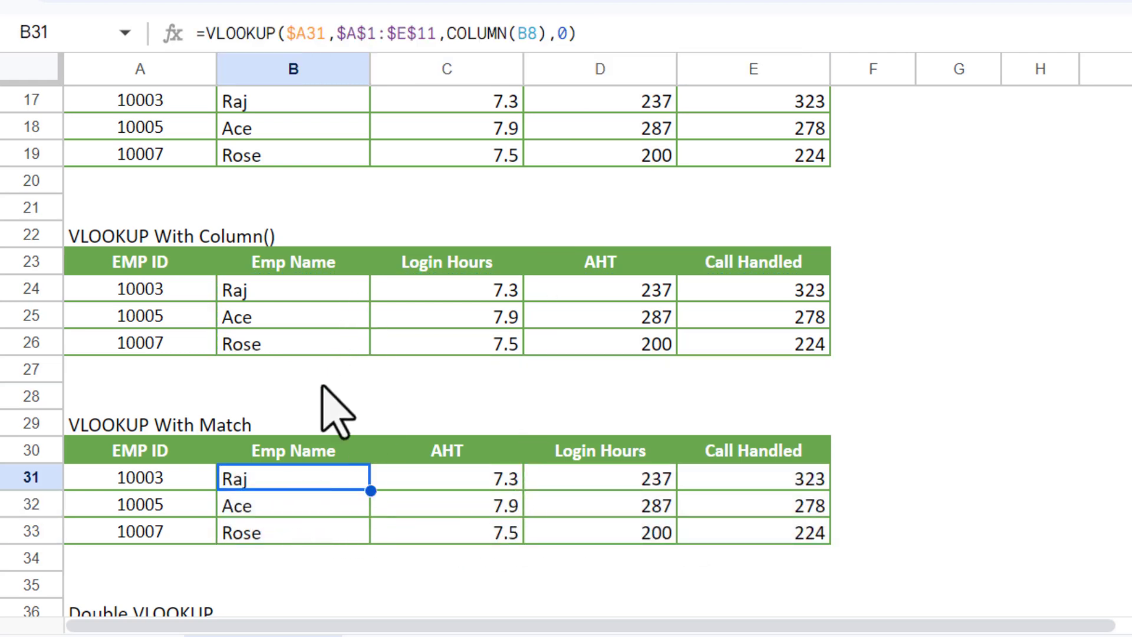
left_click(311, 457)
left_click(450, 457)
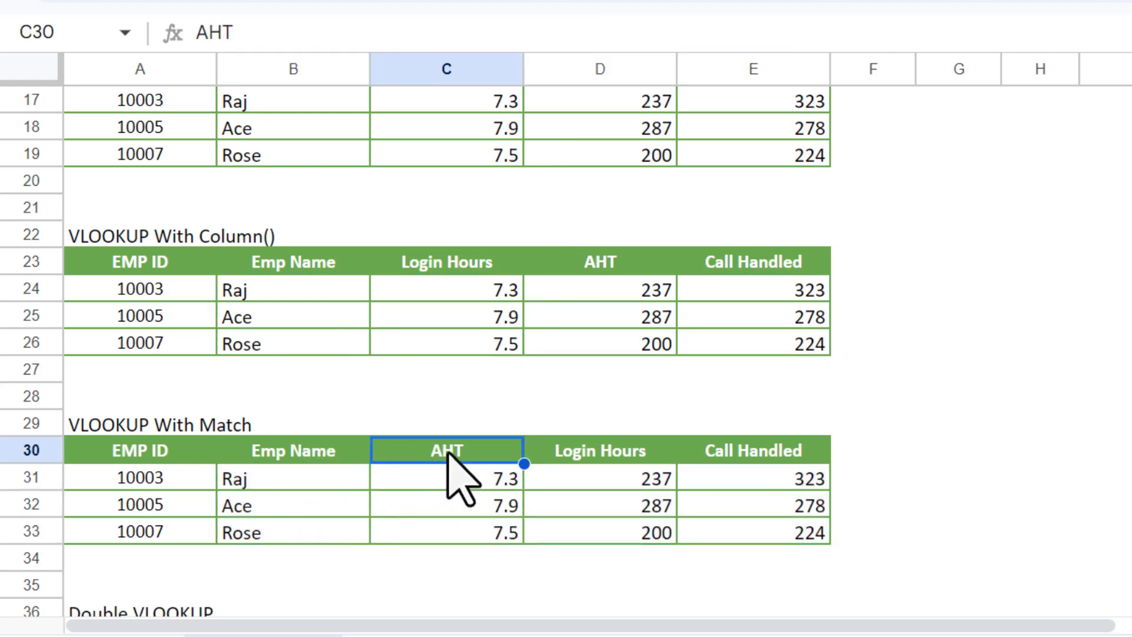
left_click(320, 264)
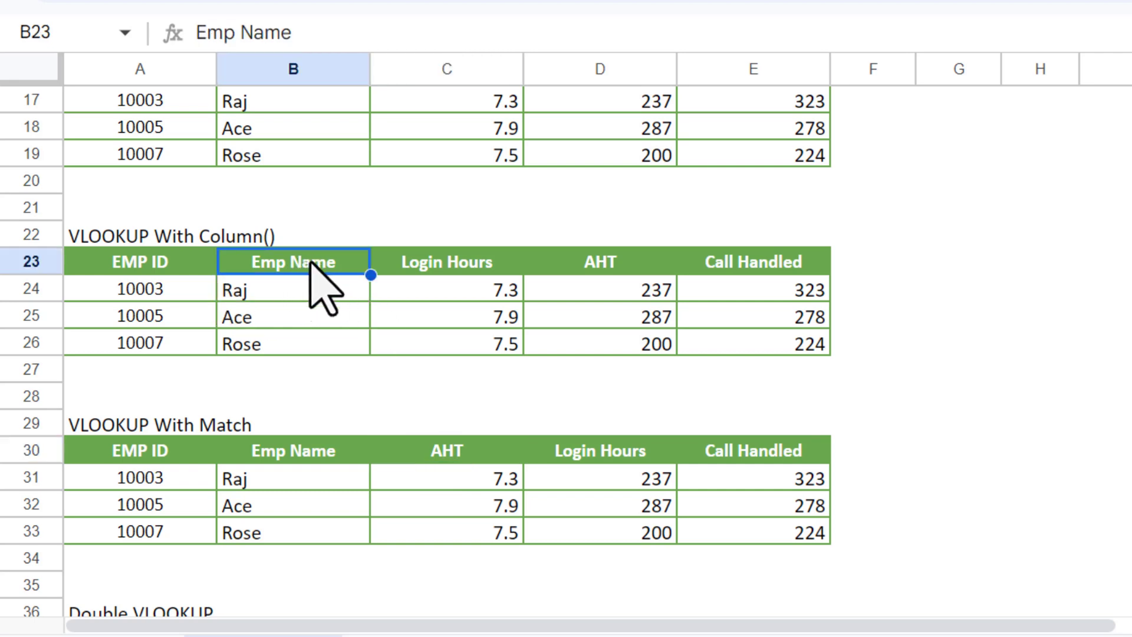
left_click(454, 265)
left_click_drag(495, 479, 489, 536)
left_click_drag(617, 481, 631, 529)
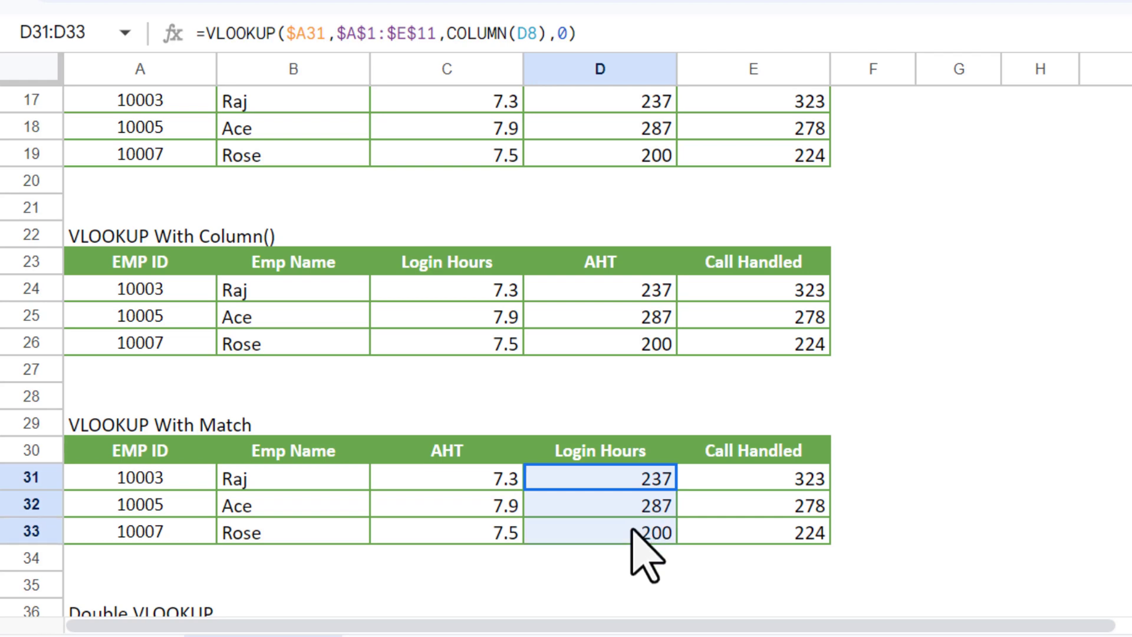
left_click_drag(513, 478, 483, 532)
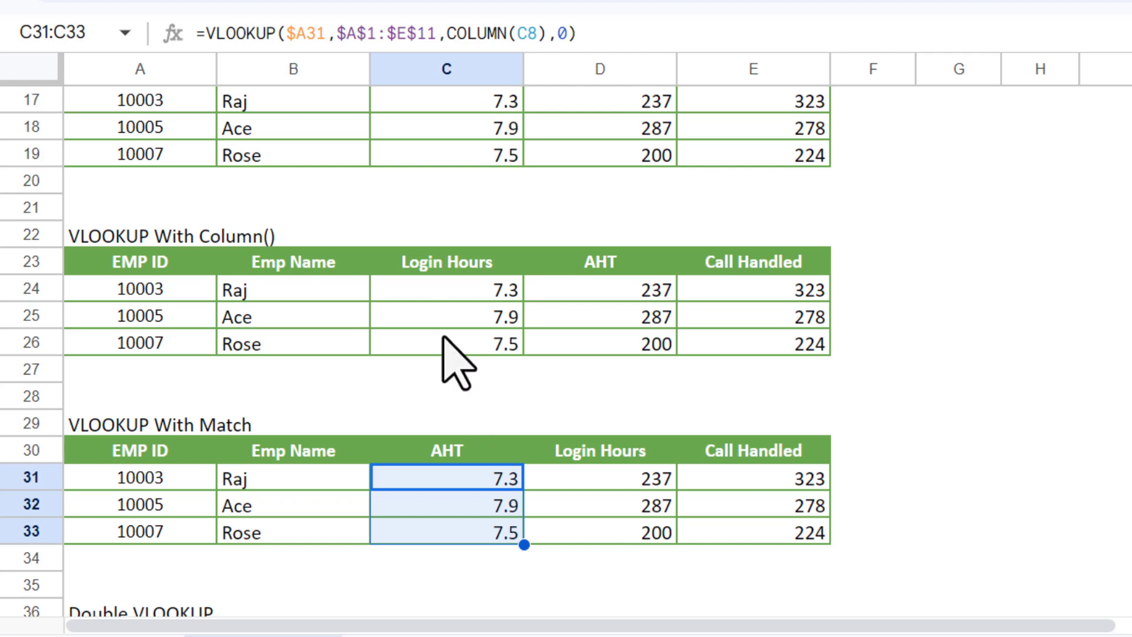
left_click(507, 289)
left_click_drag(447, 33, 543, 33)
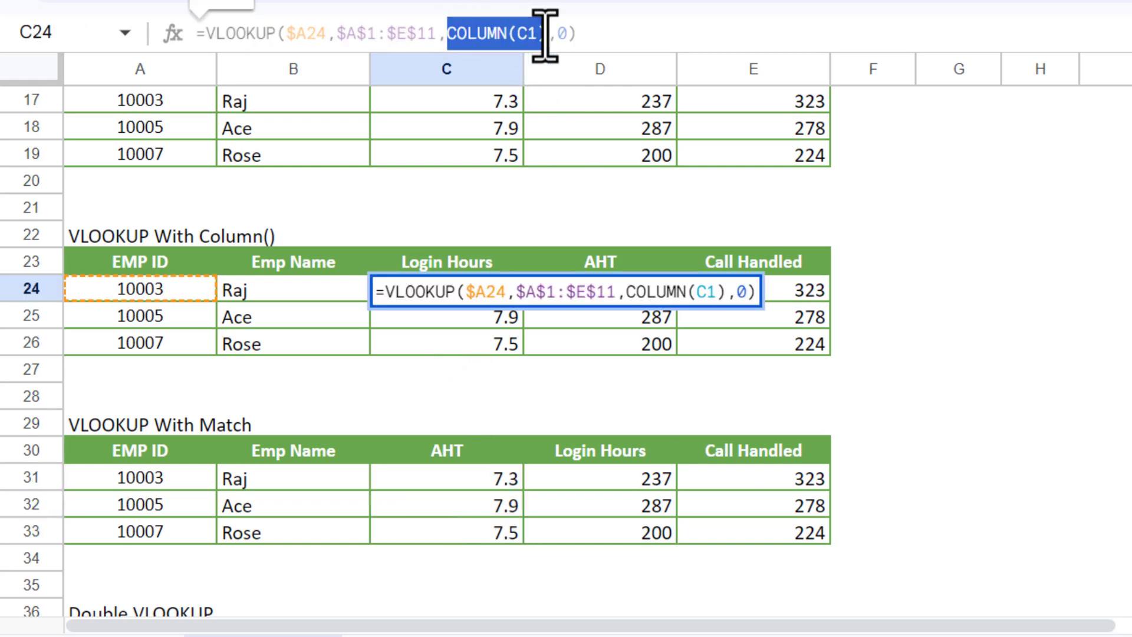
key("Escape")
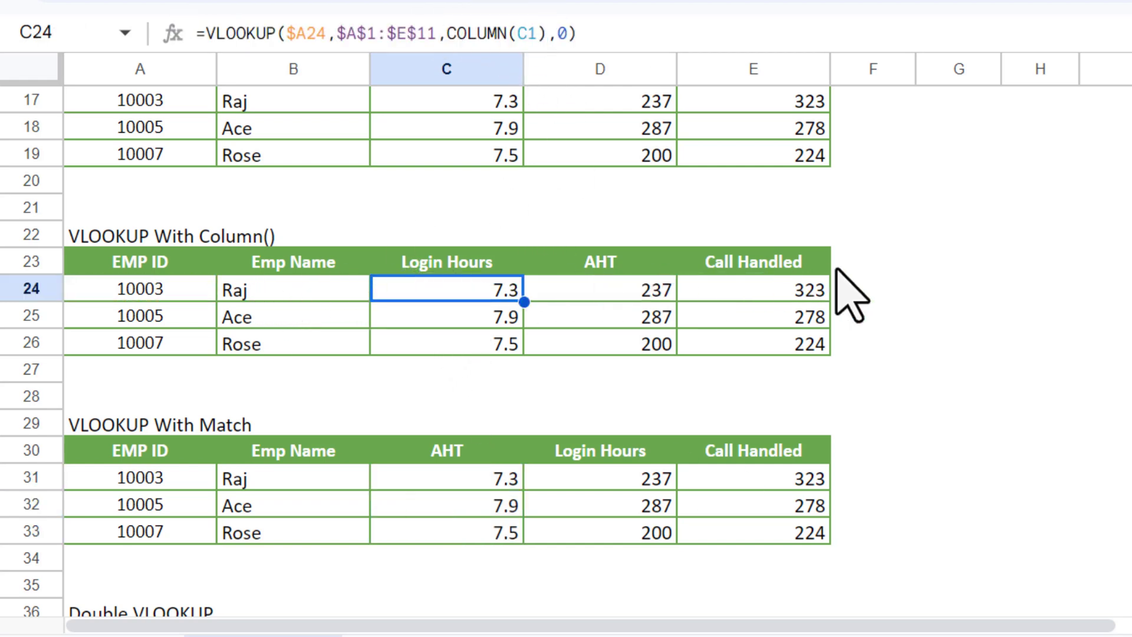
left_click(286, 454)
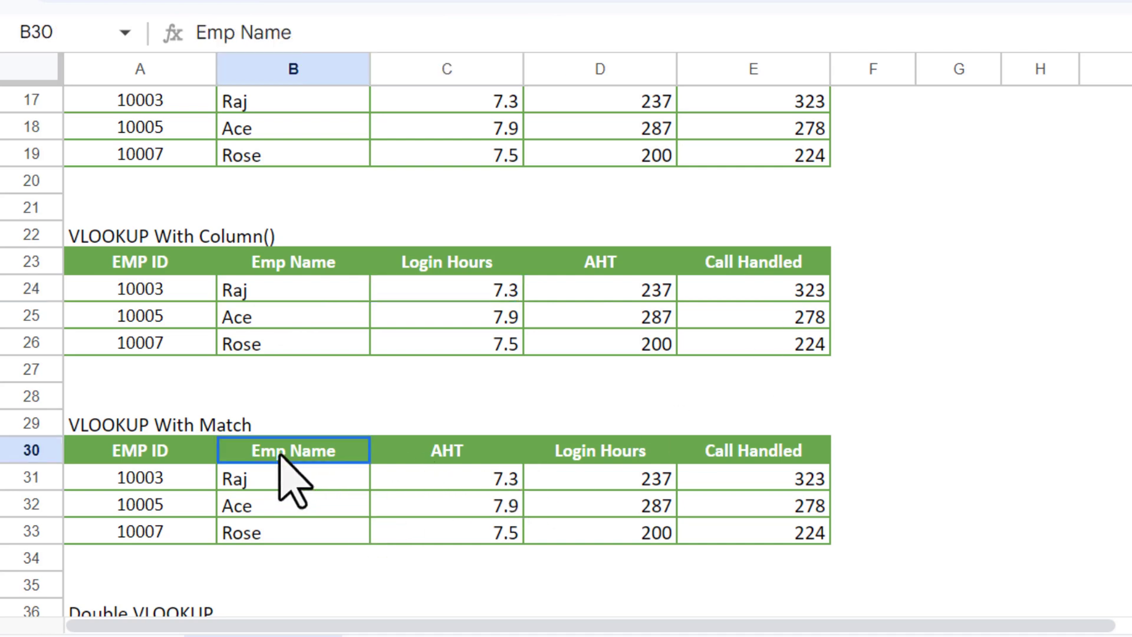
left_click(460, 453)
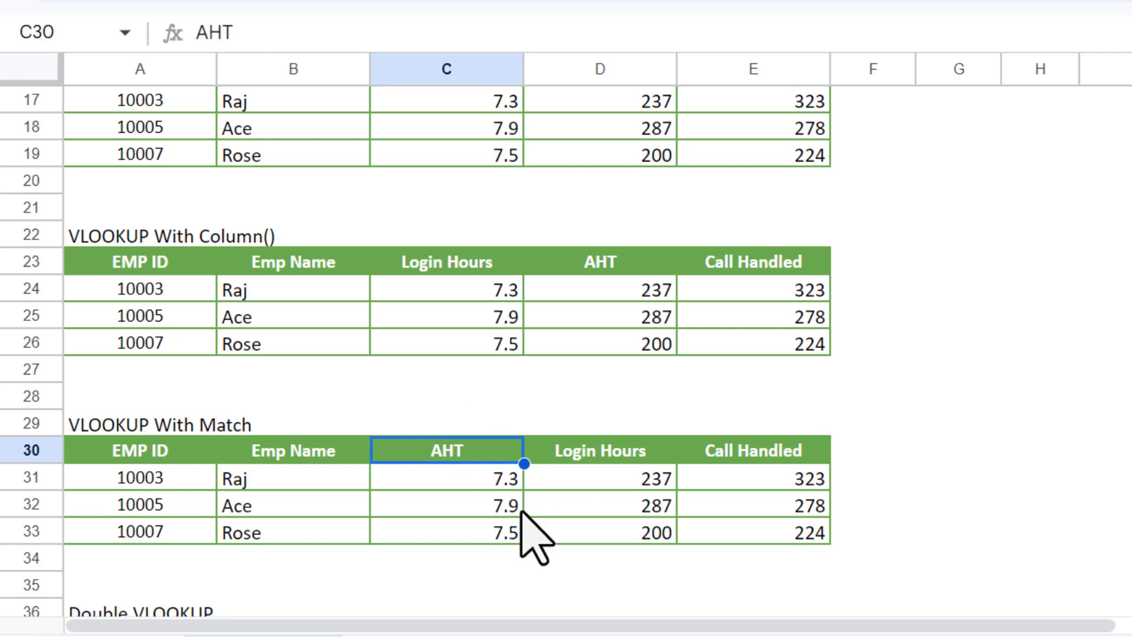
- Clear the old lookup results in B31:E33
left_click(293, 485)
key("ctrl+shift+Right")
key("ctrl+shift+Down")
key("Delete")
- In B31, start a VLOOKUP on $A31 over the absolute range $A$1:$E$11
type("=vl")
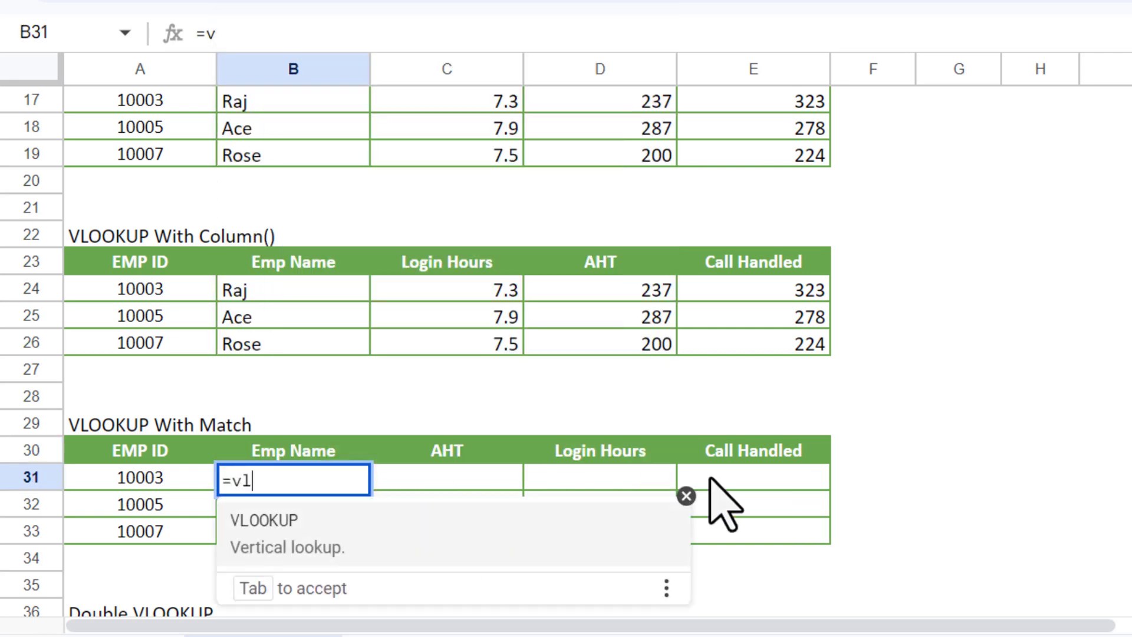
key("Tab")
left_click(149, 480)
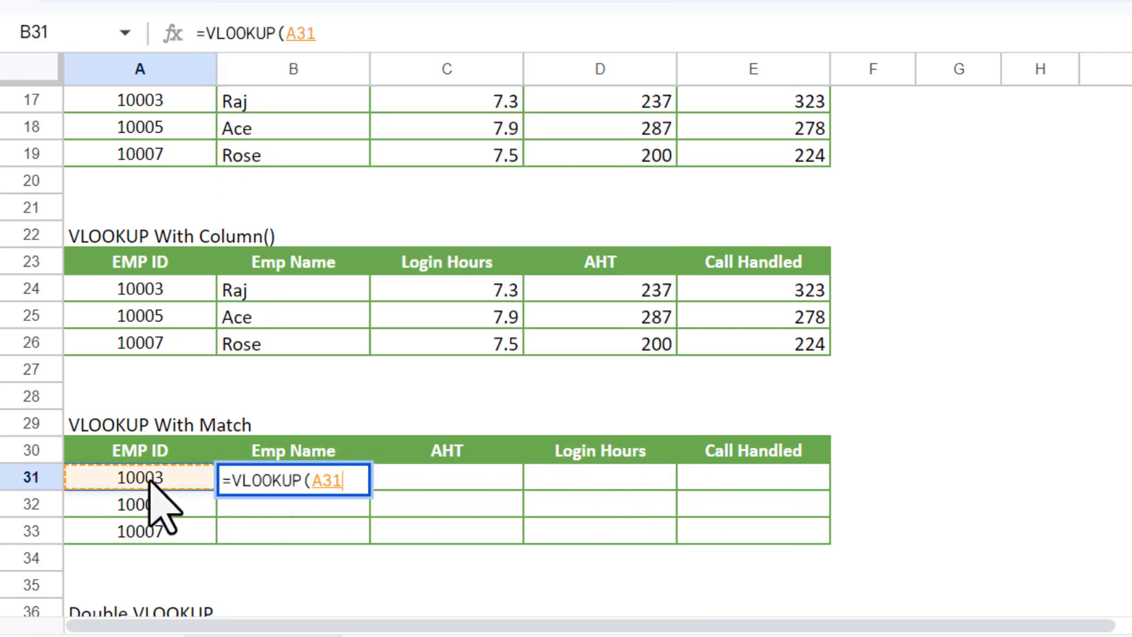
left_click(295, 34)
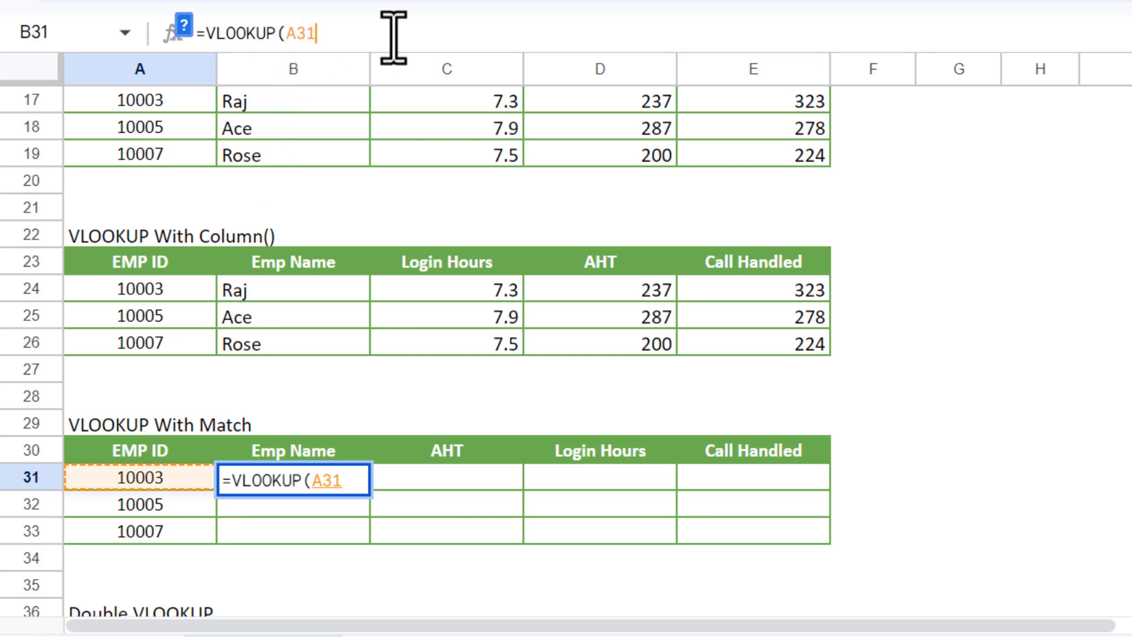
key("F4")
key("F4")
key("F4")
type(",")
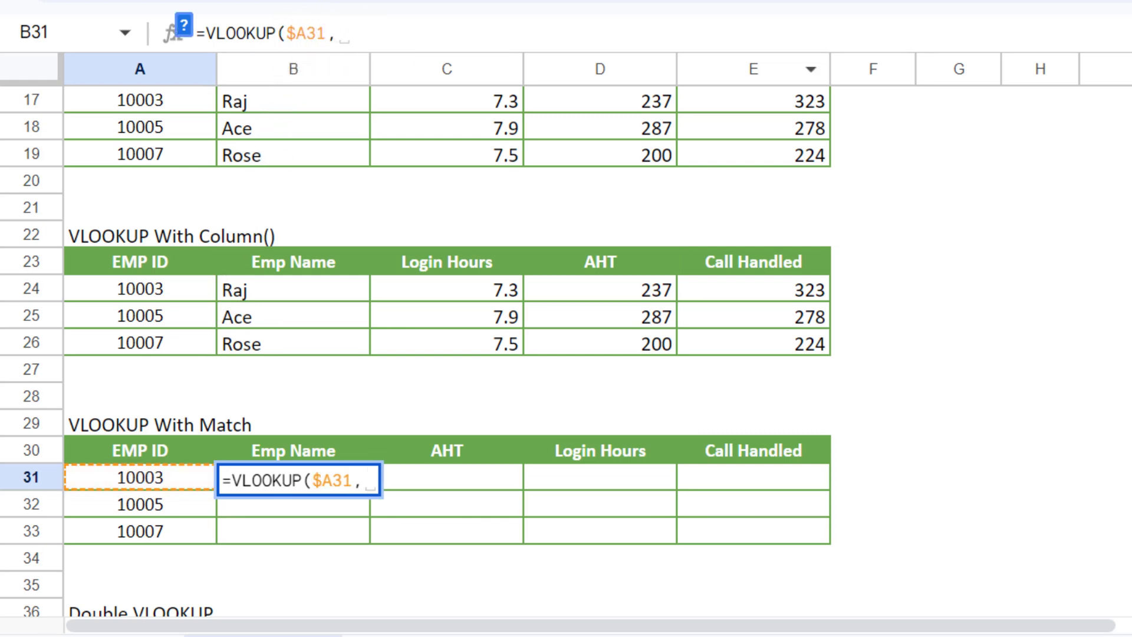
scroll(566, 351, "up", 5)
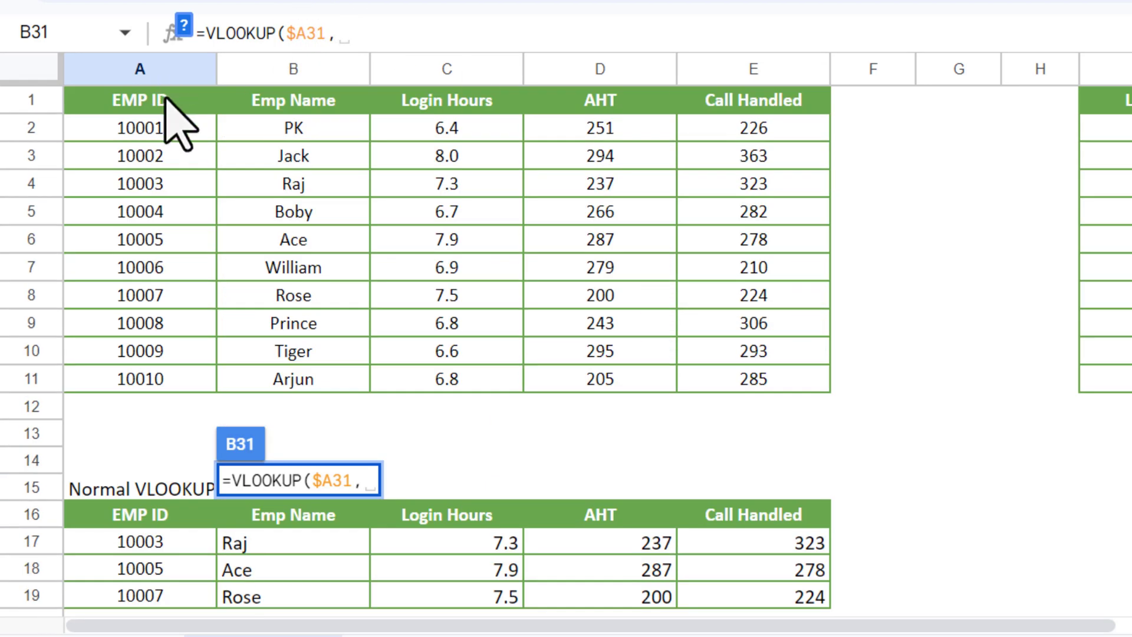
left_click_drag(166, 101, 795, 387)
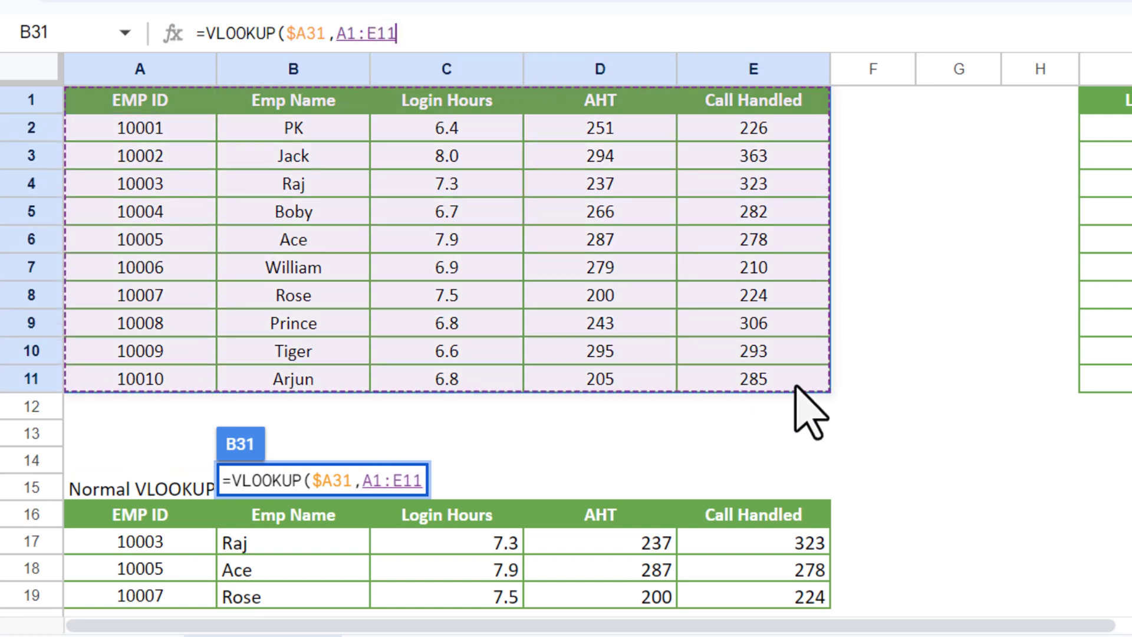
key("F4")
- Finish the formula with MATCH(B$30,$A$1:$E$1,0) as column index and exact match 0
type(",")
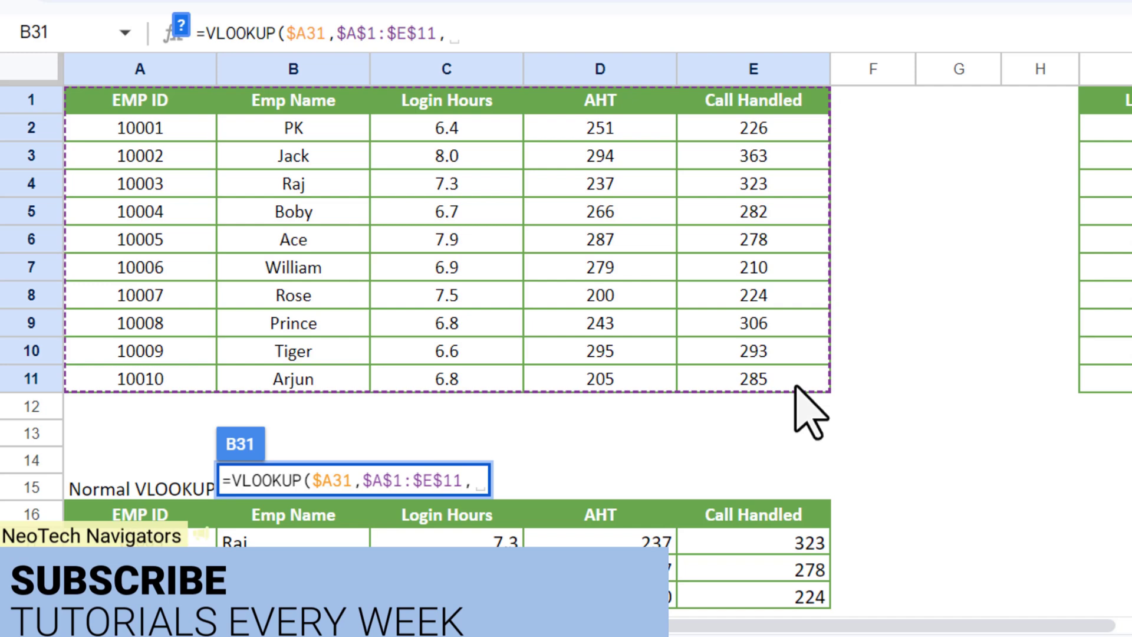
type("mat")
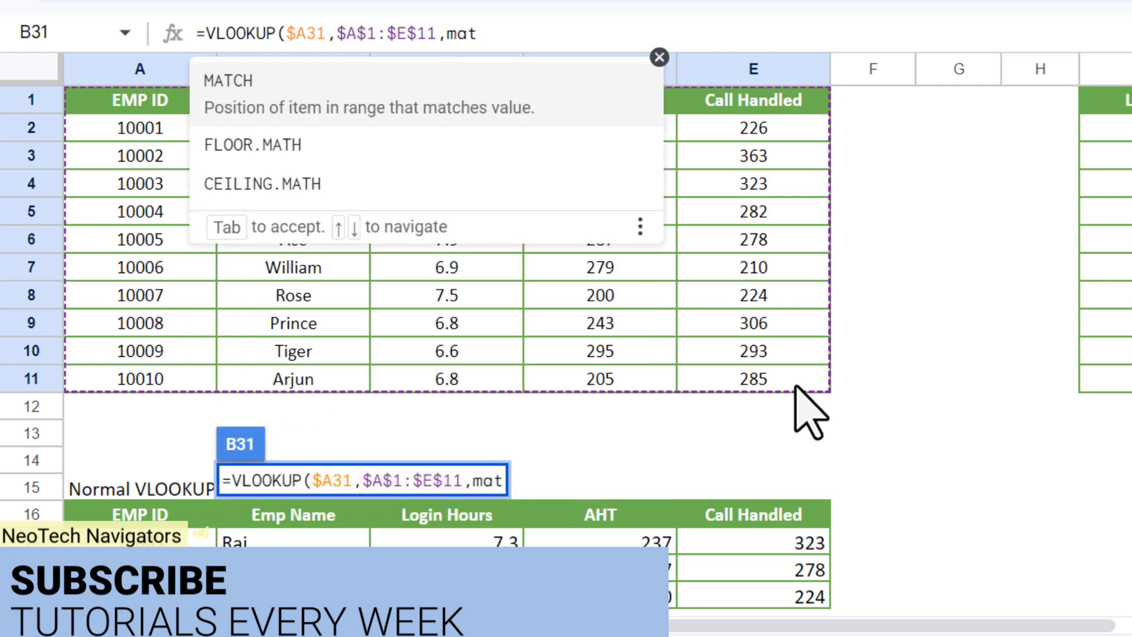
key("Tab")
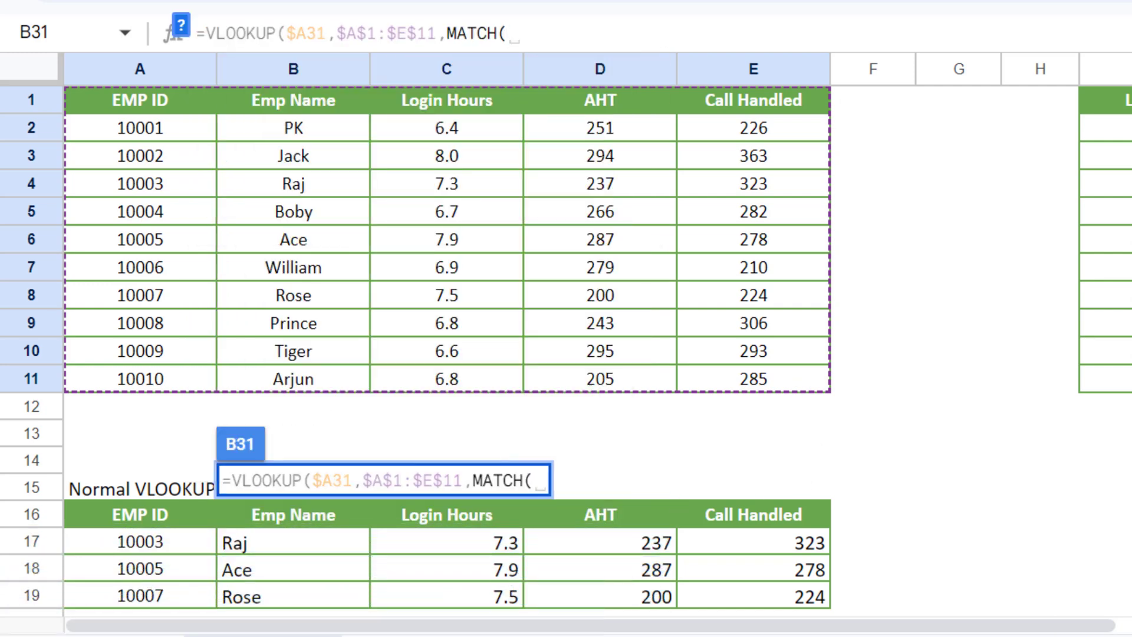
scroll(909, 240, "down", 6)
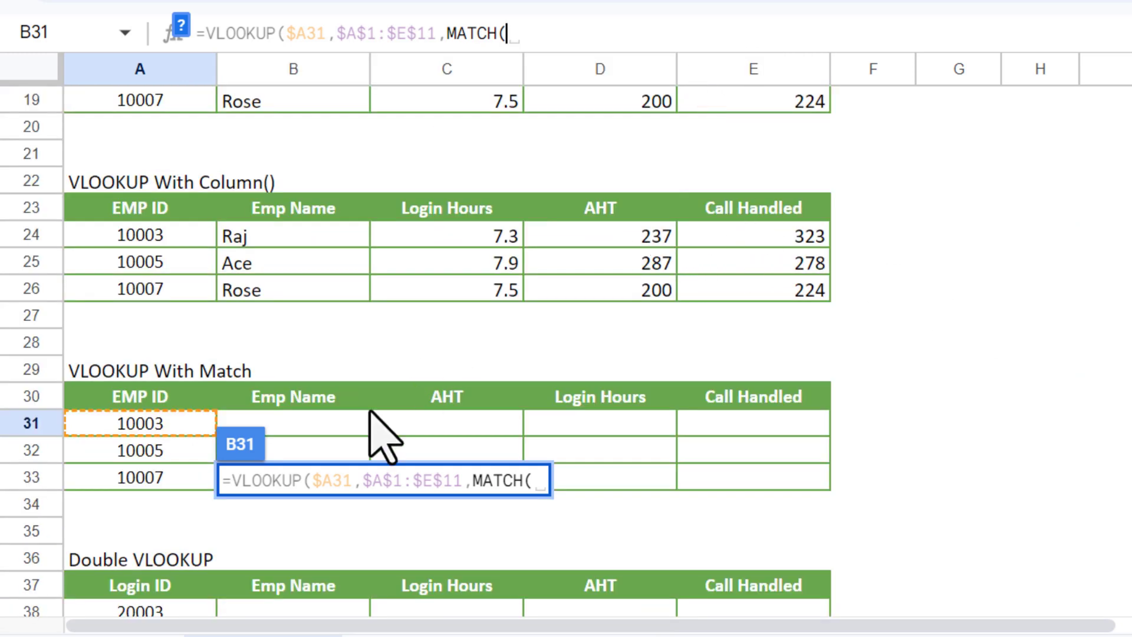
left_click(365, 398)
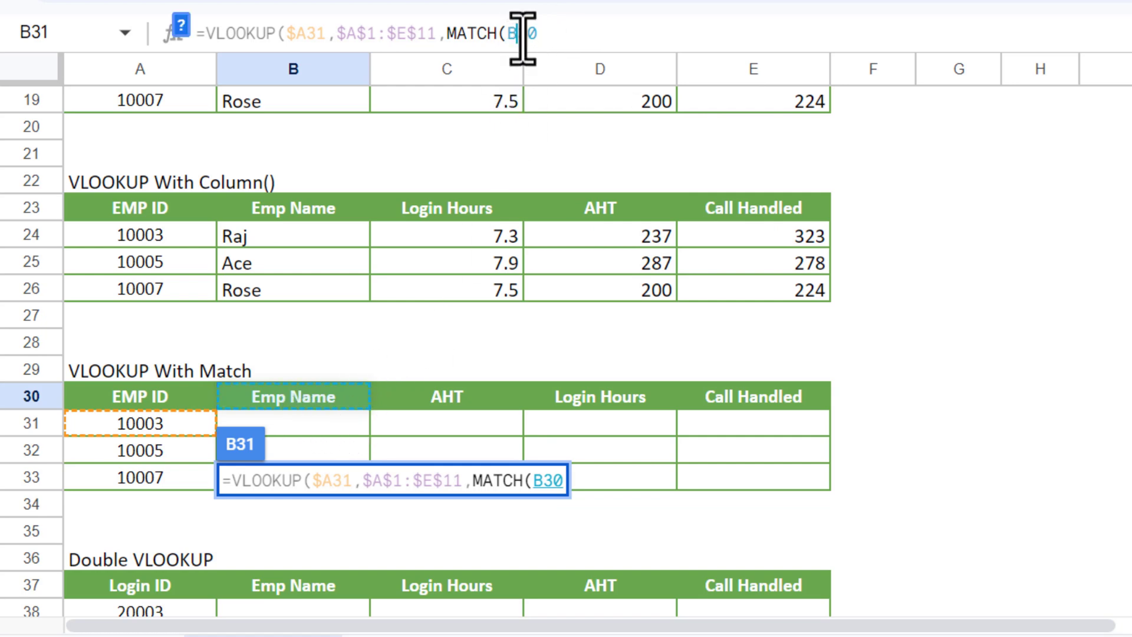
key("F4")
key("F4")
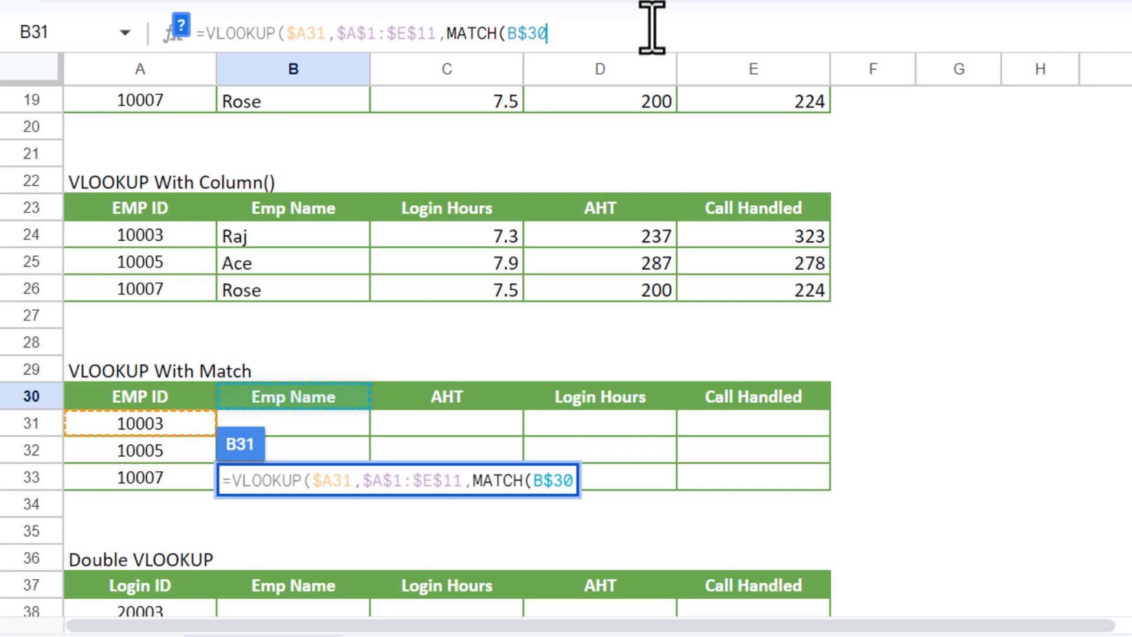
scroll(413, 294, "up", 8)
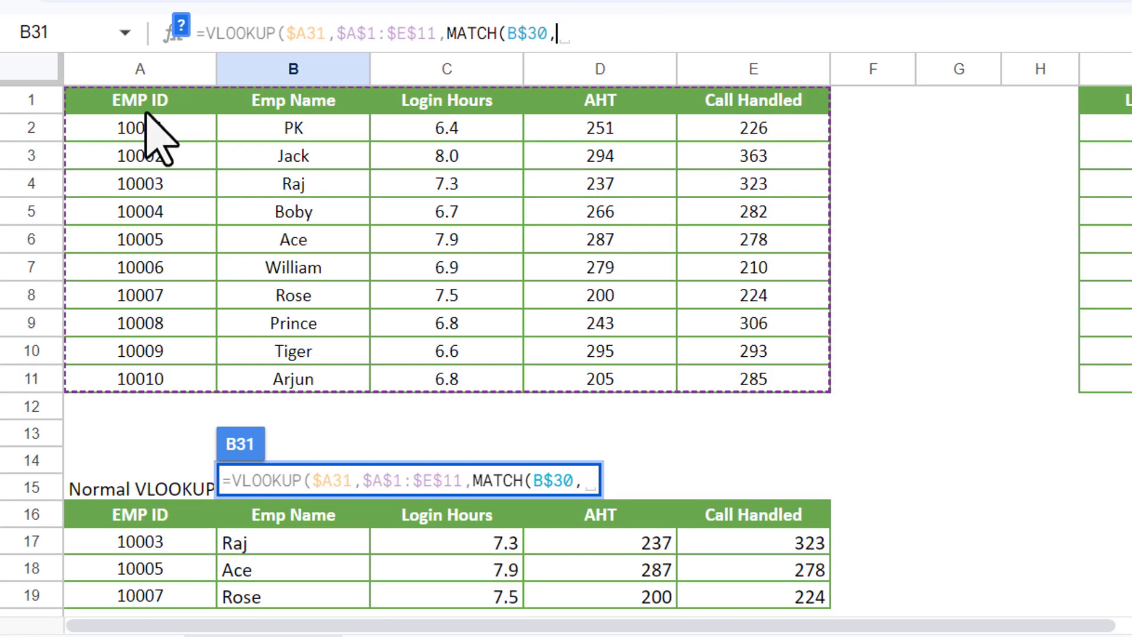
left_click_drag(121, 99, 776, 99)
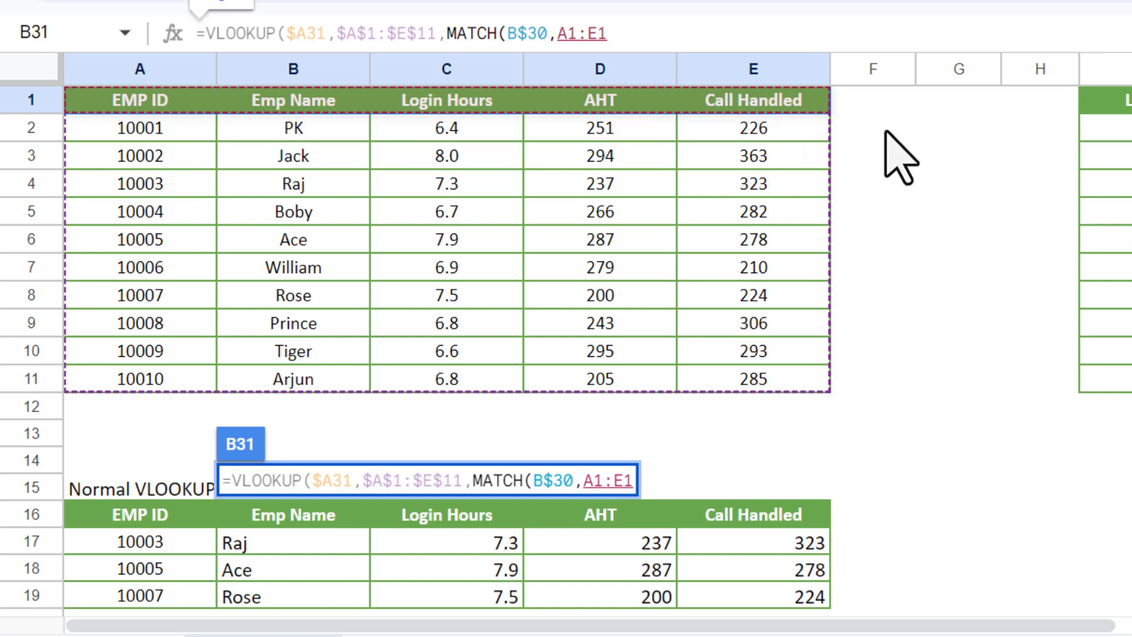
key("F4")
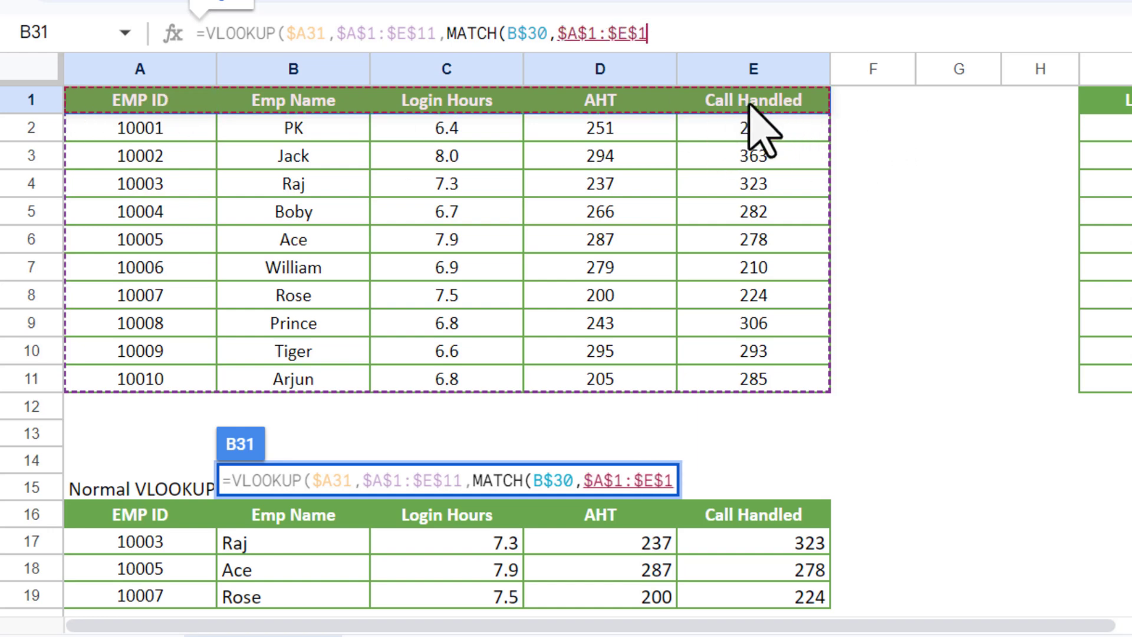
type(",0)")
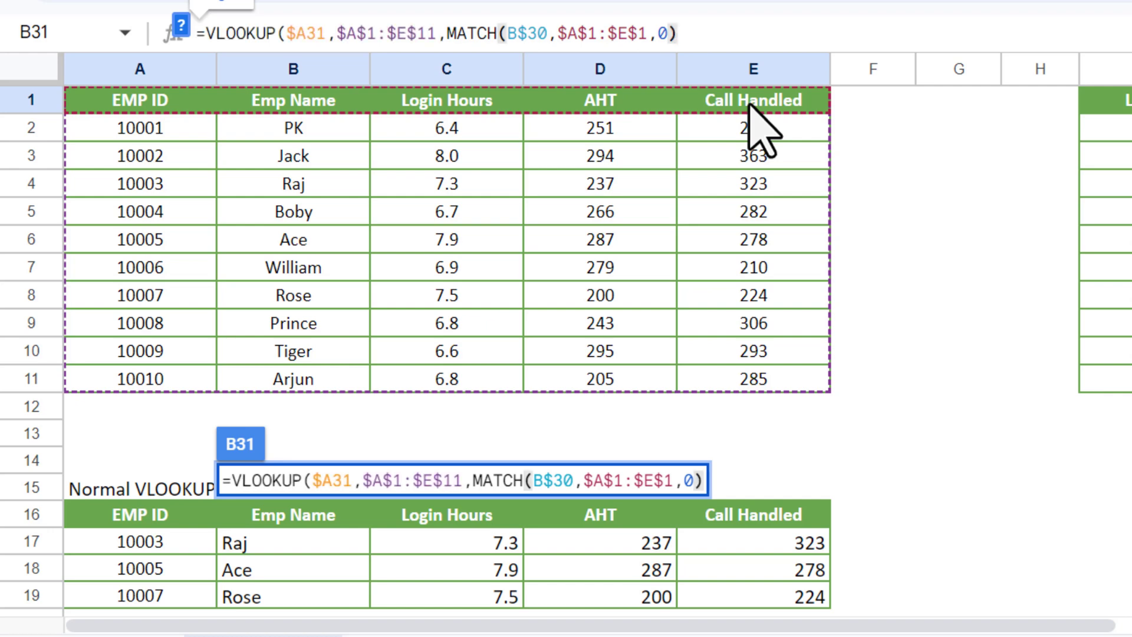
type(",0)")
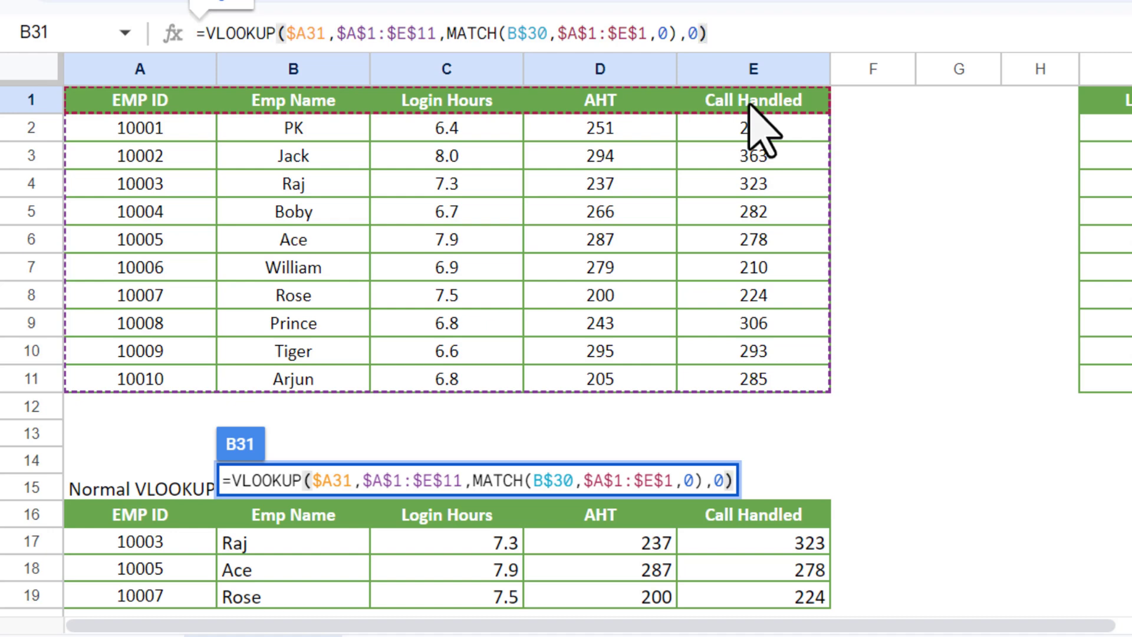
key("Return")
- Paste the VLOOKUP/MATCH formula across B31:E33
key("Down")
key("Down")
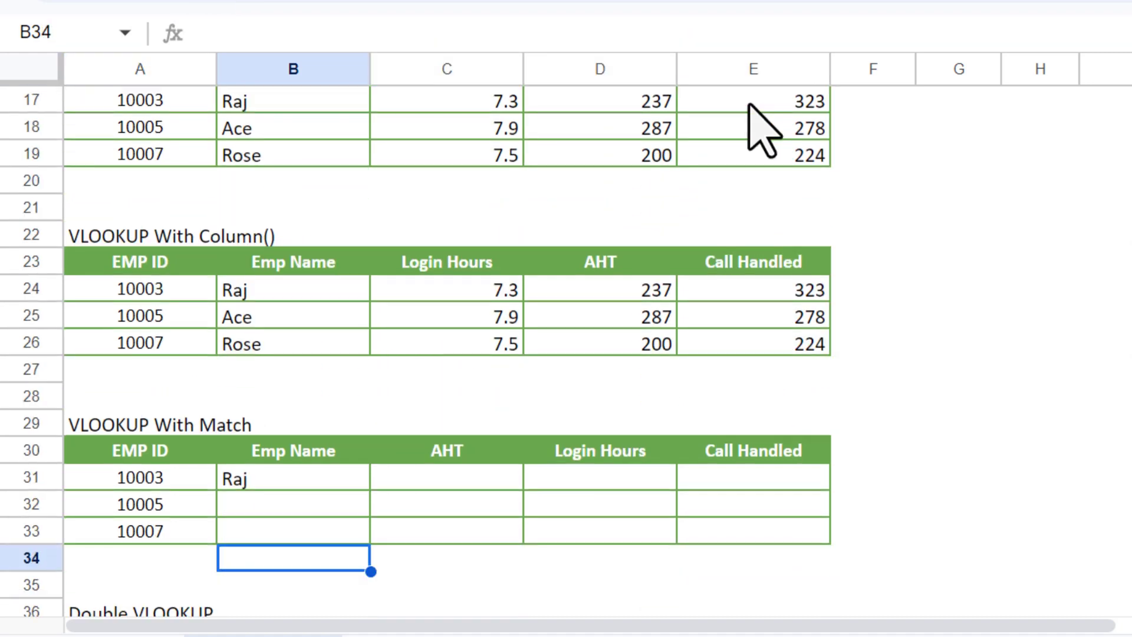
key("Up")
key("Up")
key("Up")
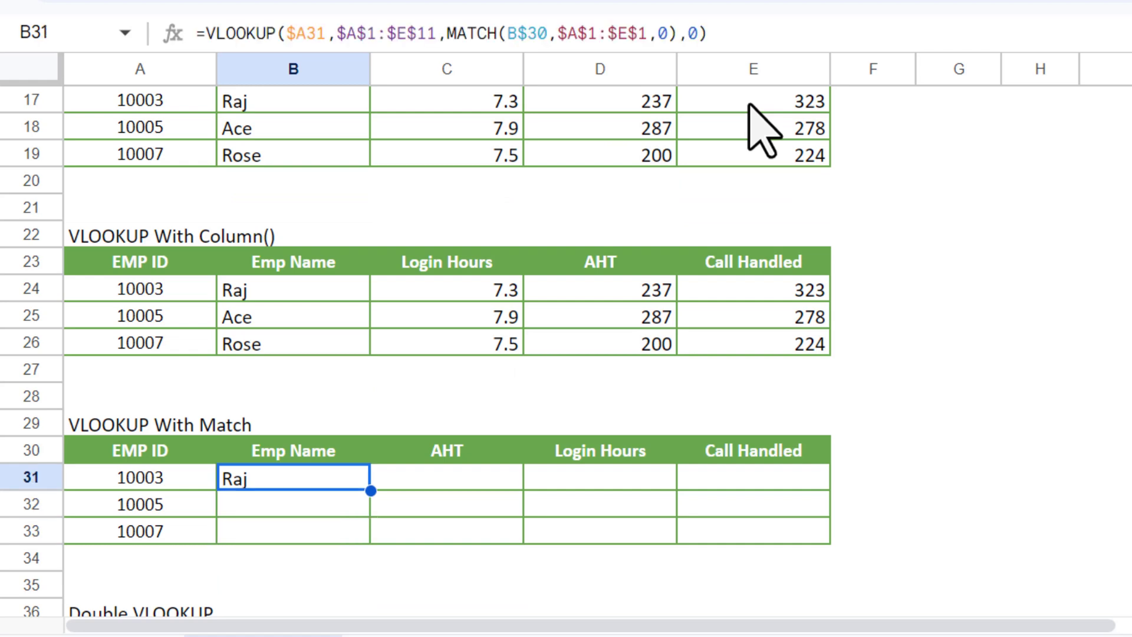
key("shift+Down")
key("shift+Down")
key("shift+Right")
key("shift+Right")
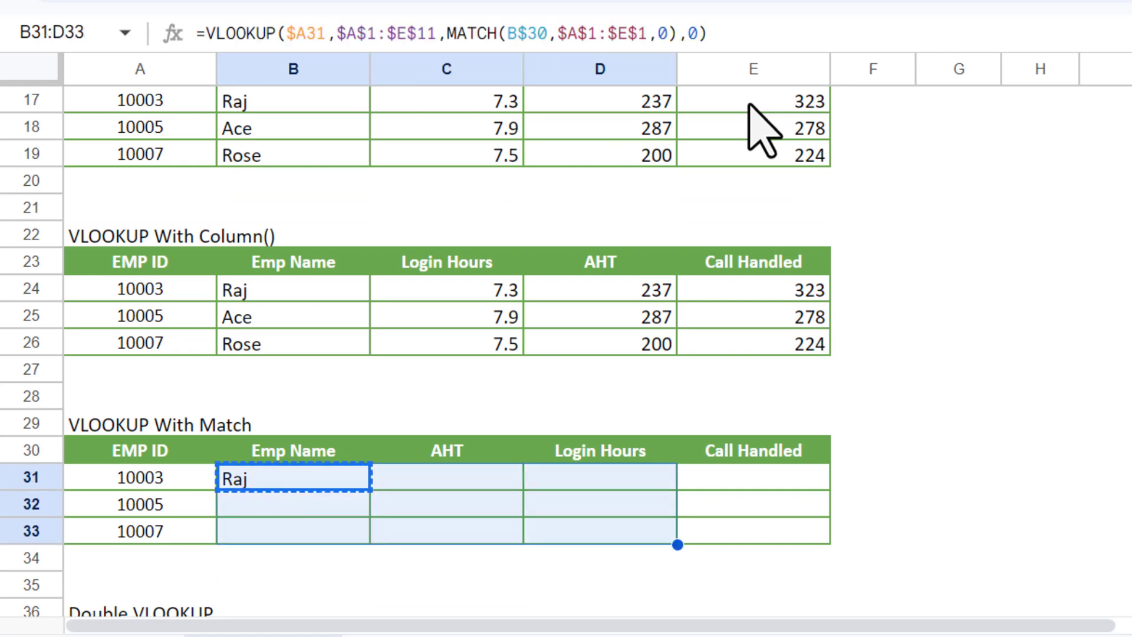
key("shift+Right")
key("ctrl+v")
- Check the filled Emp Name, AHT, Login Hours and Call Handled results
key("Up")
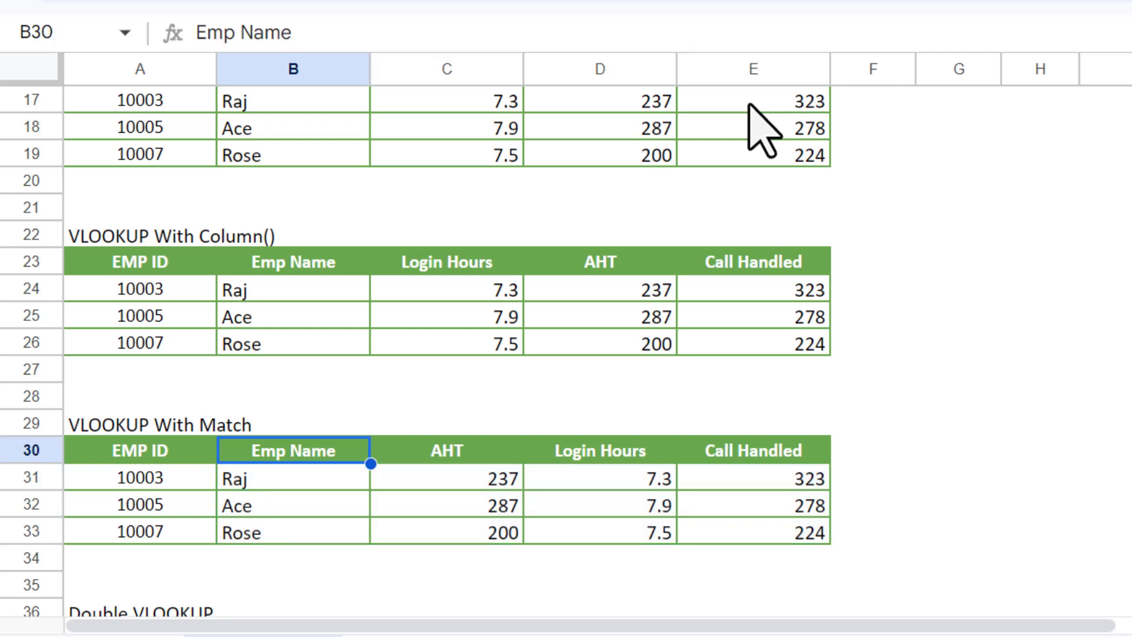
key("Down")
key("Right")
key("Up")
key("Down")
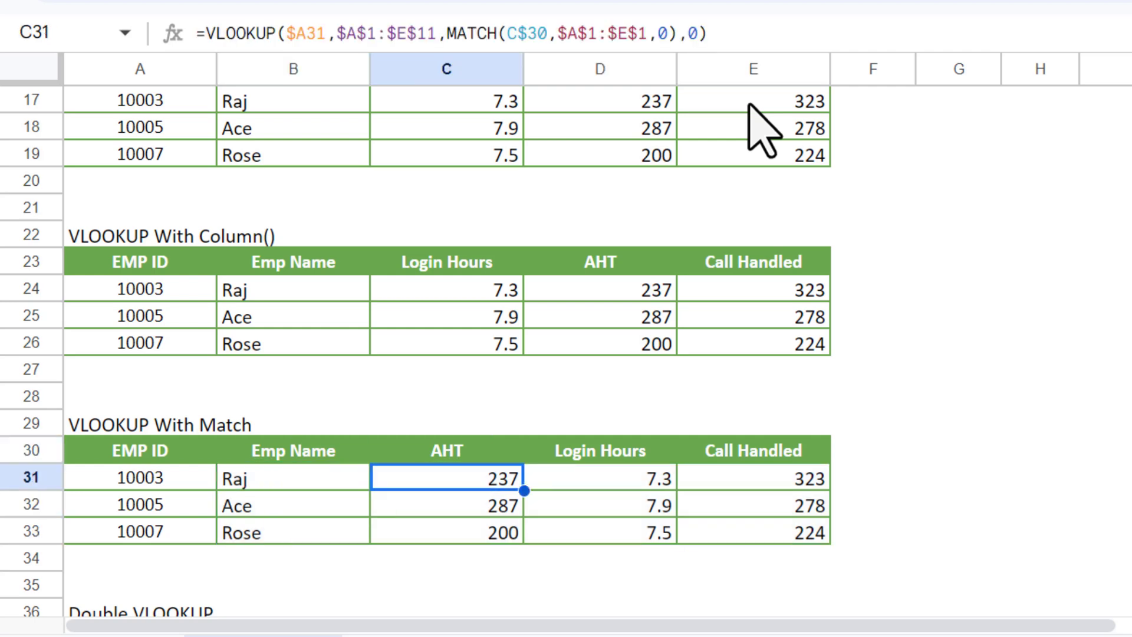
key("Down")
key("Down")
key("Right")
key("Up")
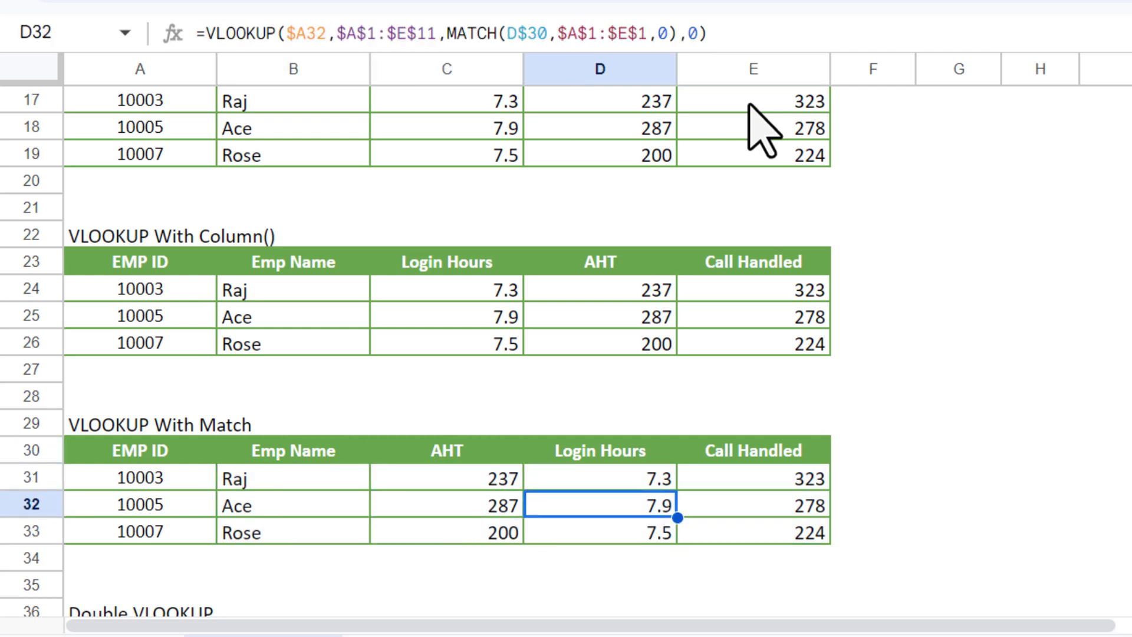
key("Up")
key("Down")
key("Down")
key("Right")
key("Right")
key("Up")
- Test by renaming header D30 to 'Emp Name', then undo back to Login Hours
key("Up")
key("Left")
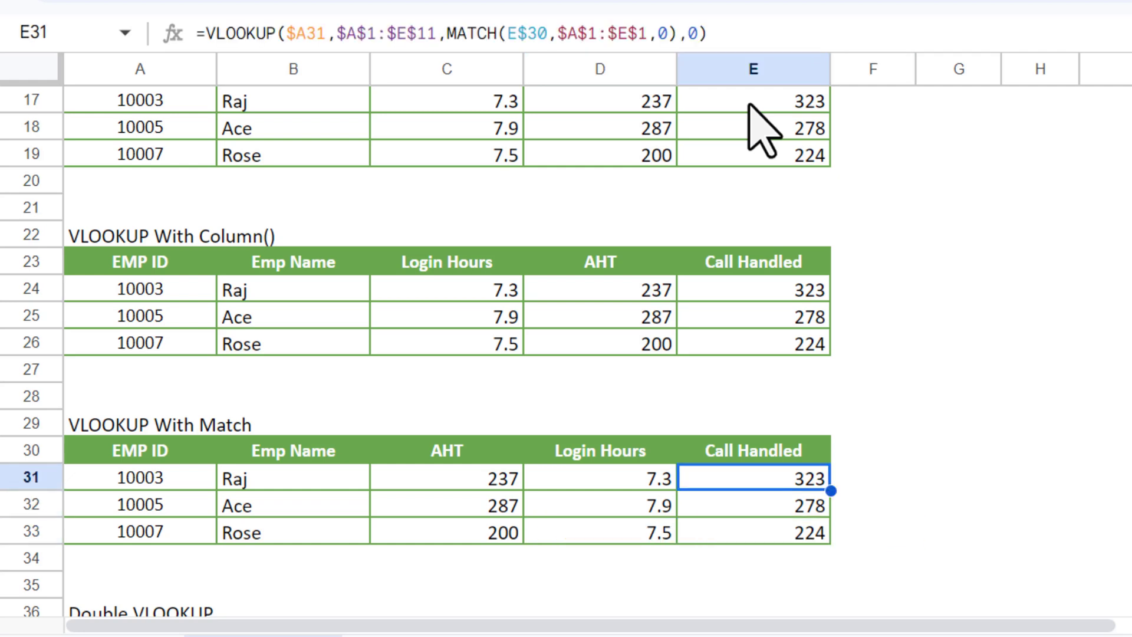
key("Left")
key("Up")
type("Emp")
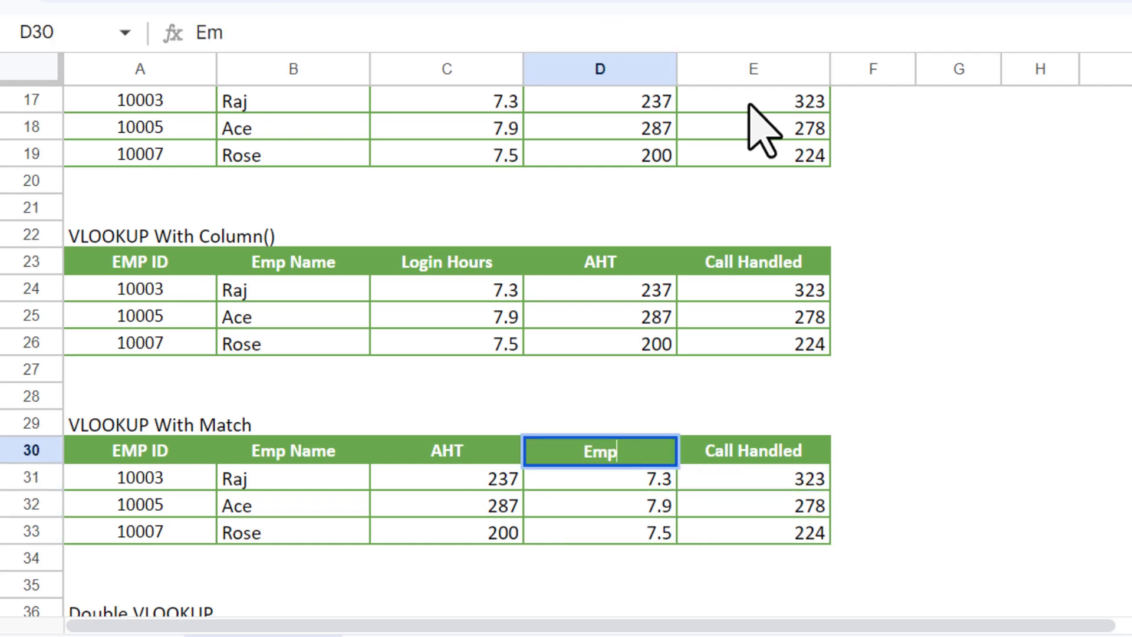
type(" Name")
key("Return")
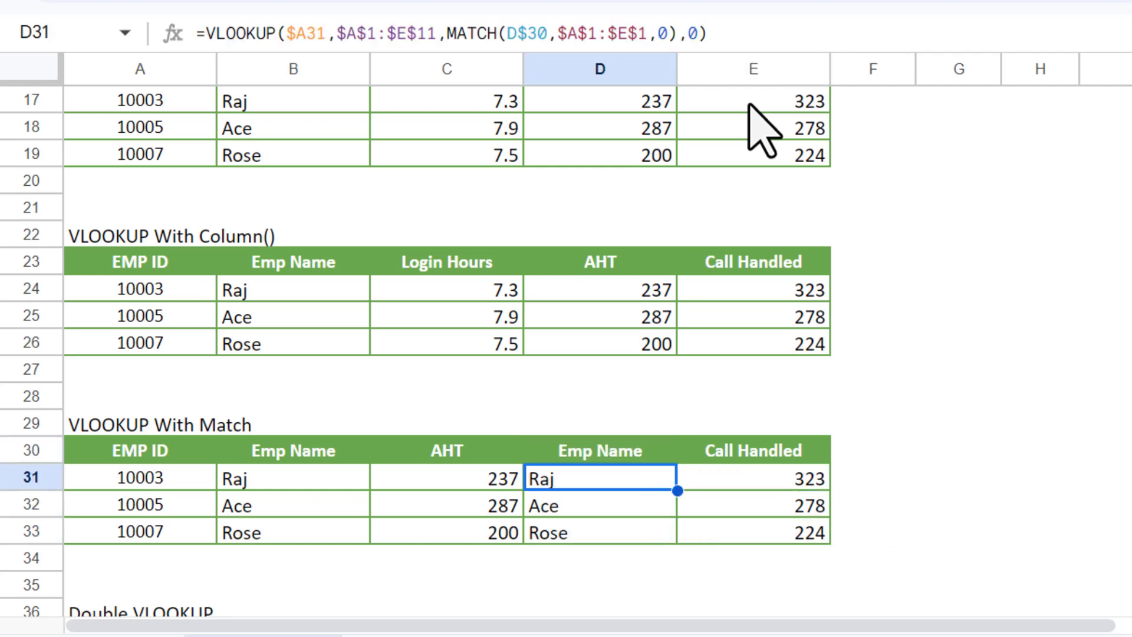
key("Up")
key("Down")
key("Down")
key("Down")
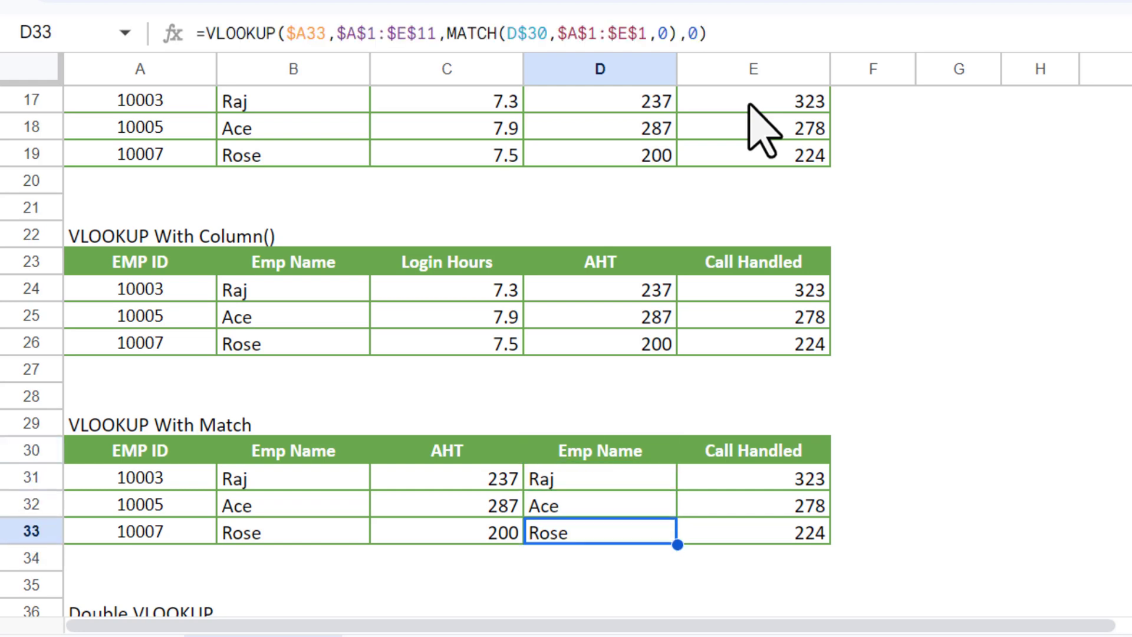
key("Up")
key("Up")
key("Up")
key("ctrl+z")
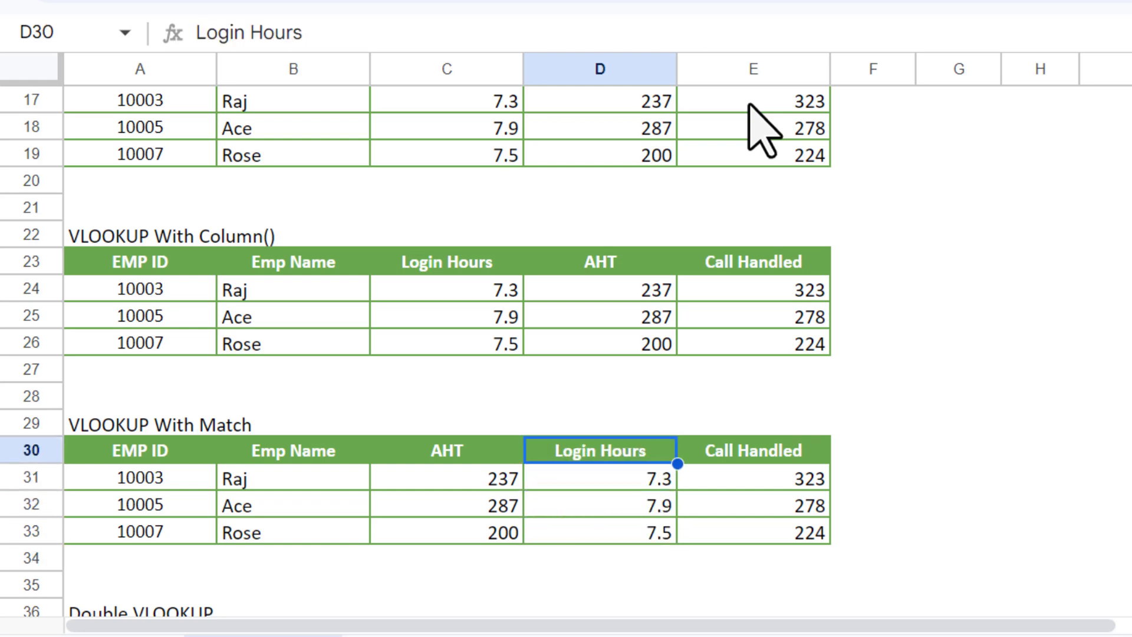
key("Down")
scroll(760, 126, "down", 2)
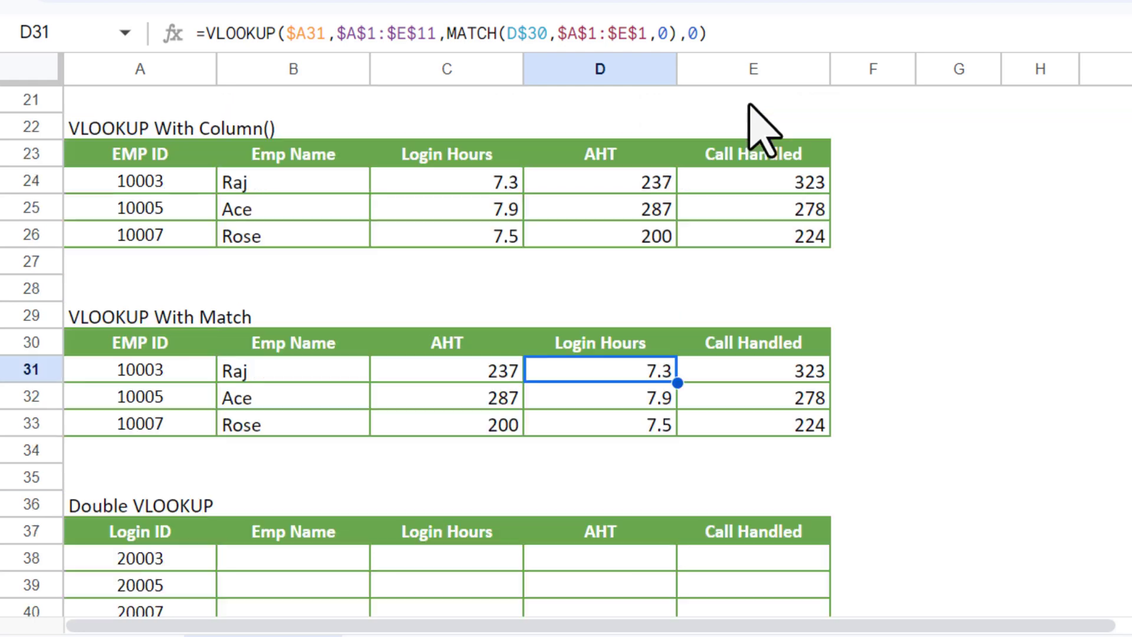
scroll(761, 127, "down", 3)
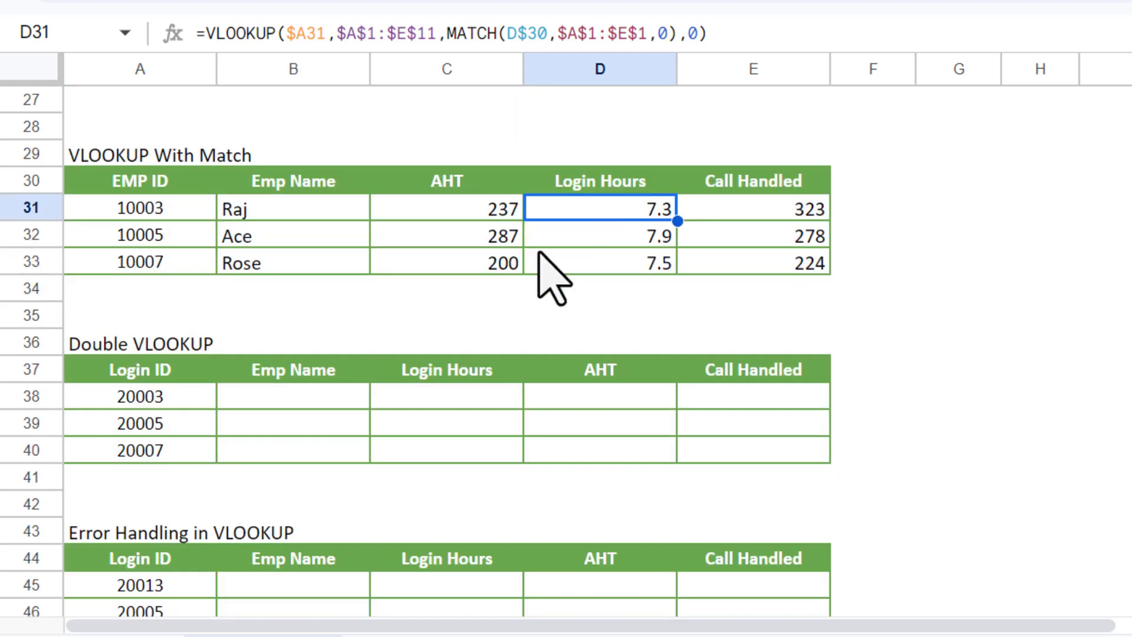
left_click(337, 396)
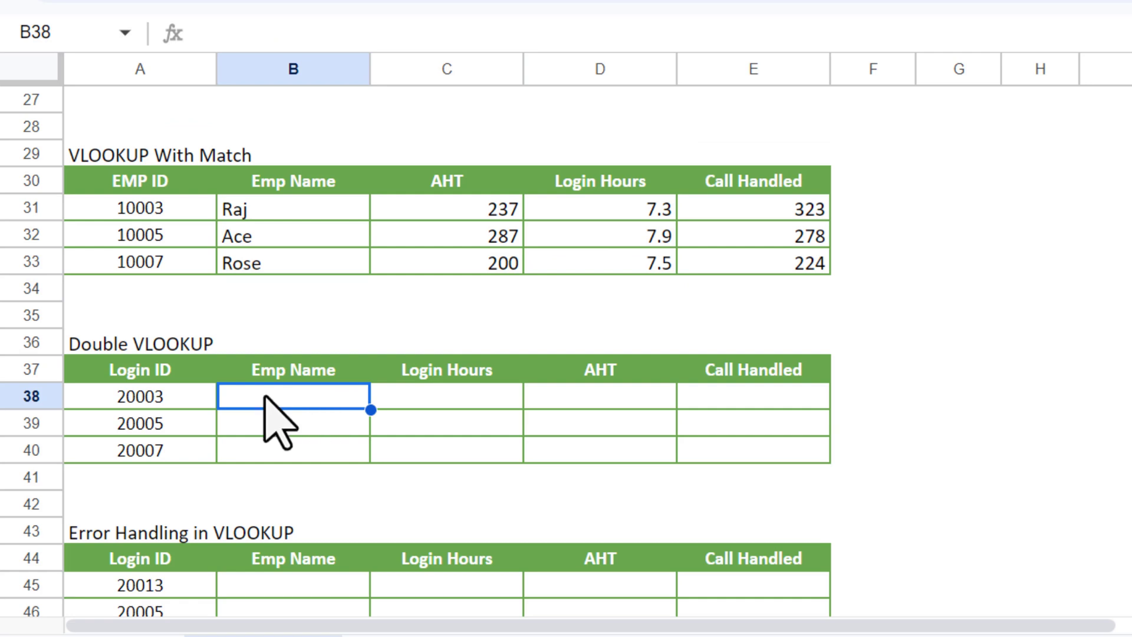
left_click(174, 403)
key("ctrl+shift+Down")
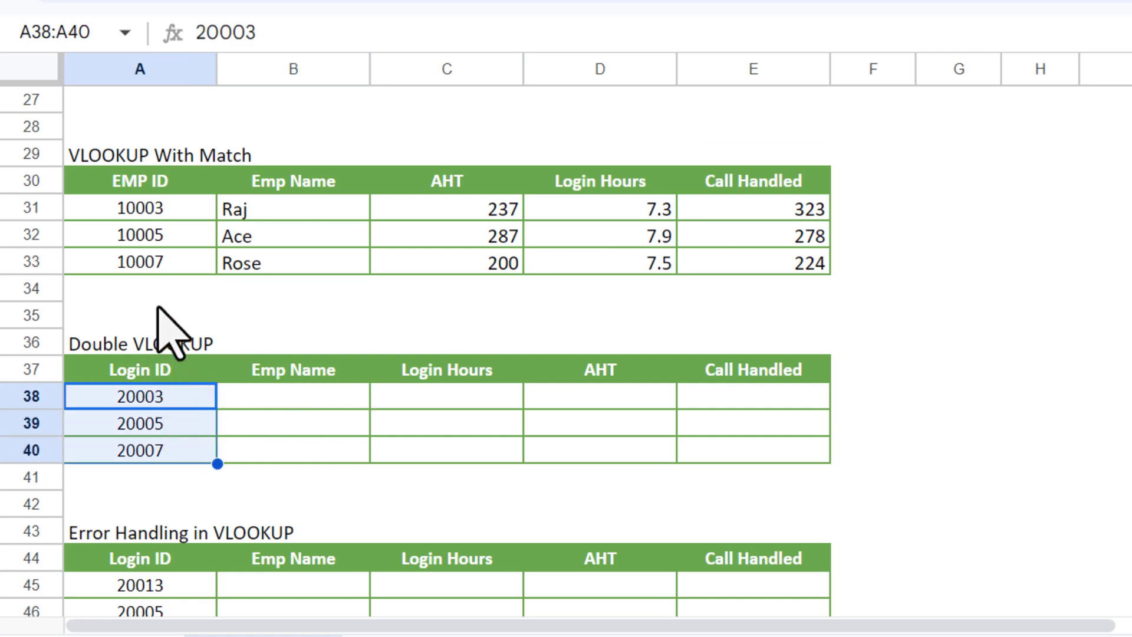
left_click_drag(163, 202, 160, 239)
left_click_drag(171, 395, 194, 439)
scroll(415, 351, "up", 10)
left_click(142, 137)
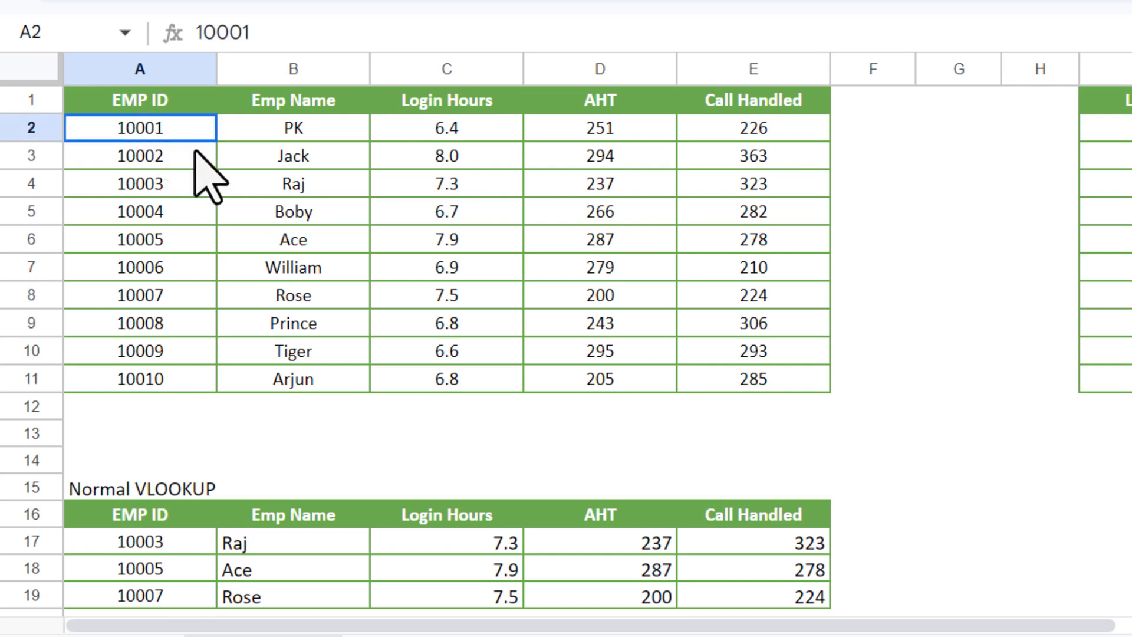
left_click_drag(206, 171, 740, 399)
scroll(740, 399, "right", 4)
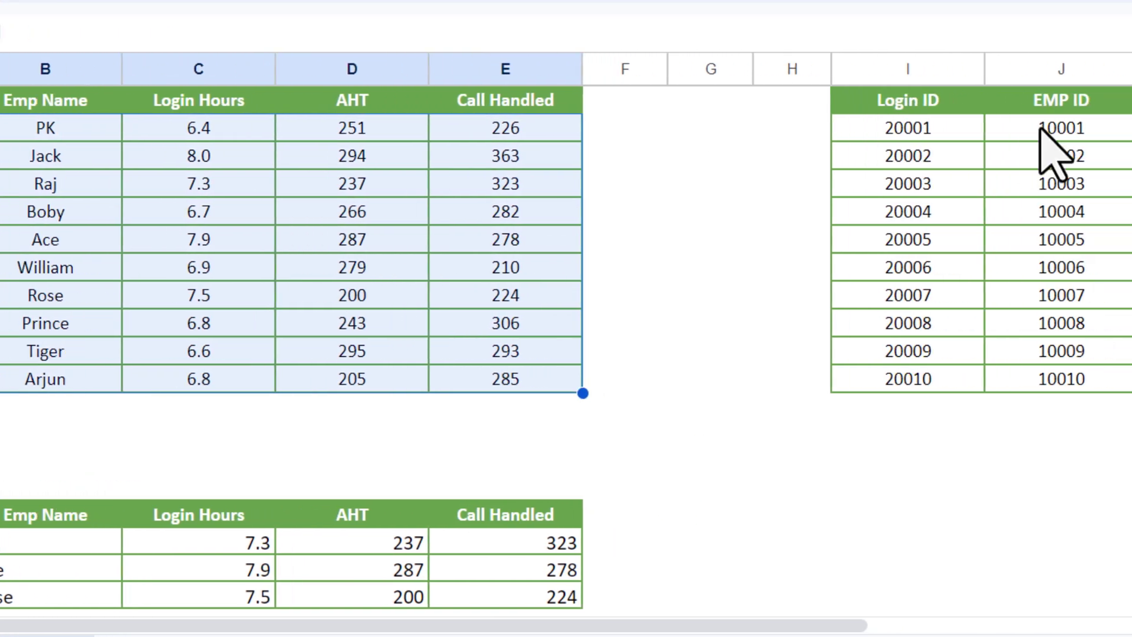
left_click(866, 101)
left_click_drag(865, 130, 855, 380)
left_click_drag(1005, 129, 996, 380)
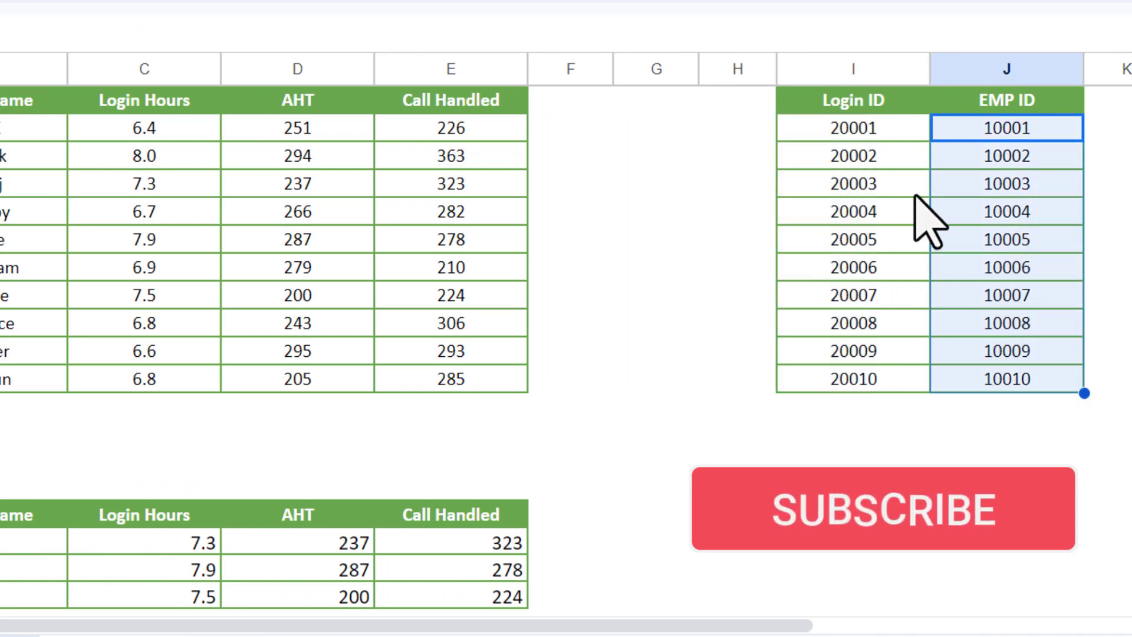
left_click_drag(867, 101, 859, 380)
left_click_drag(1002, 101, 1017, 377)
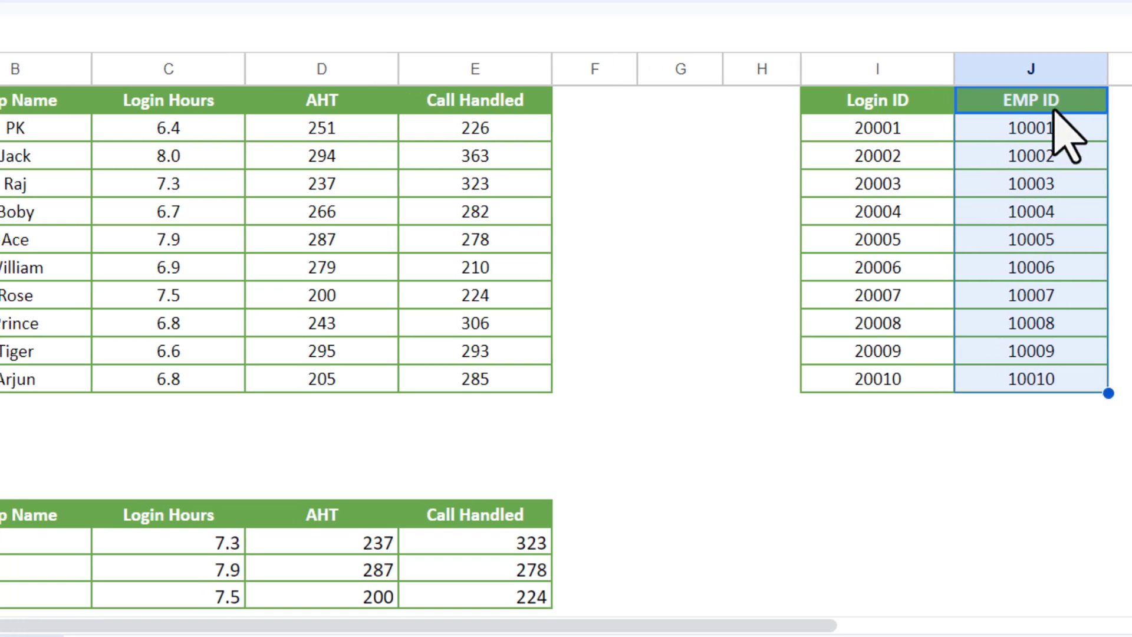
left_click_drag(140, 102, 754, 401)
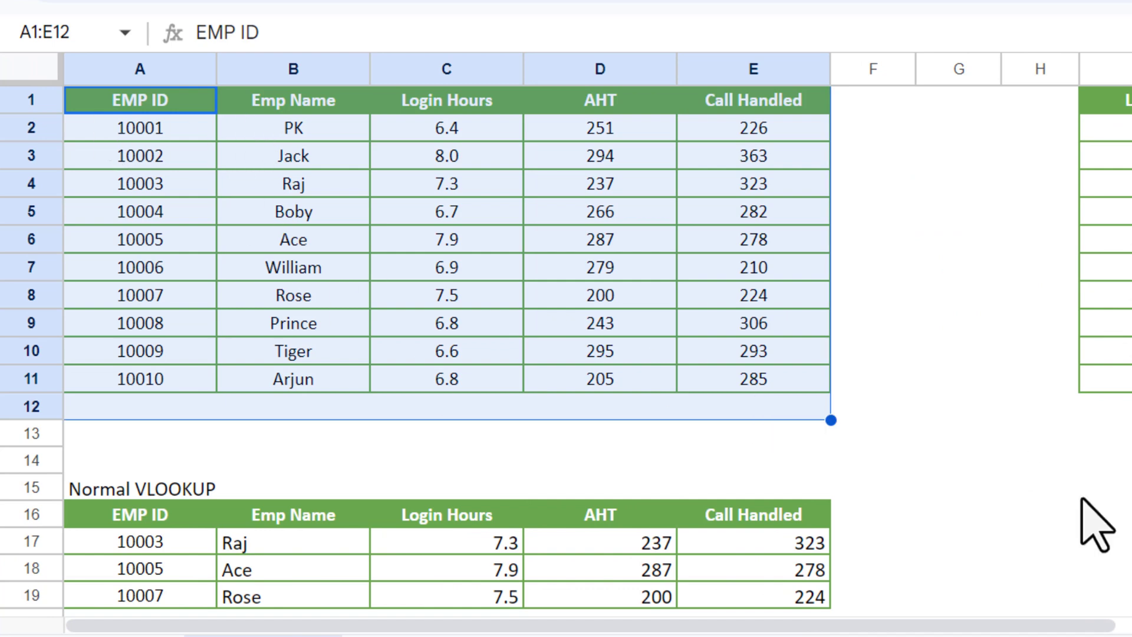
left_click(878, 463)
scroll(877, 475, "down", 10)
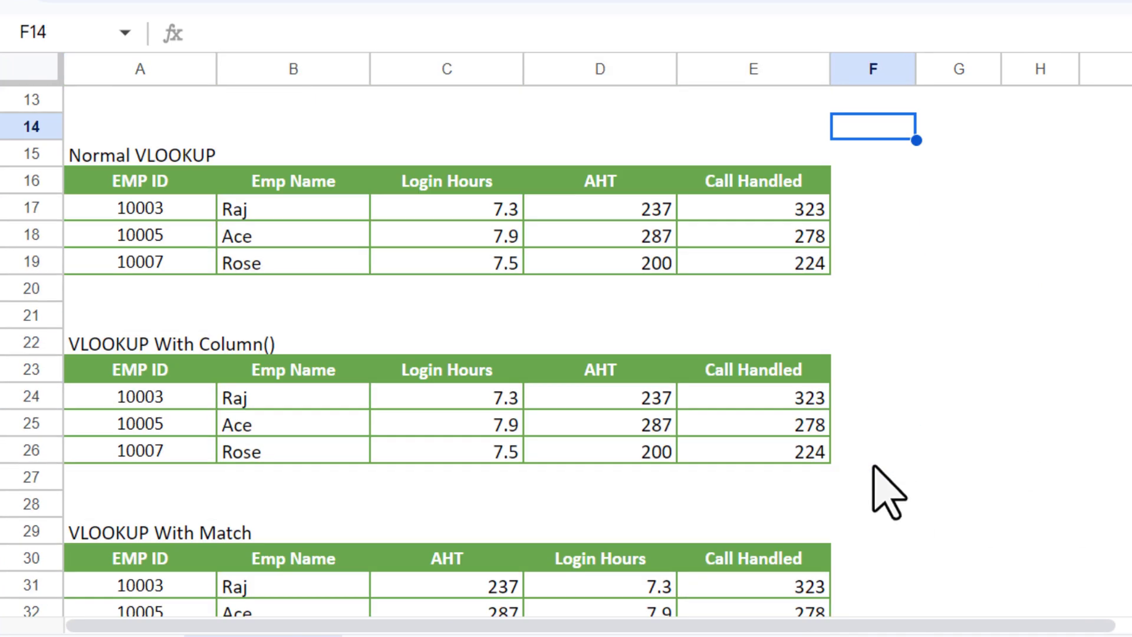
- Enter =VLOOKUP($A38,$I$1:$J$11,2,0) in B38 to map login ID 20003 to its EMP ID
left_click(327, 292)
type("=vl")
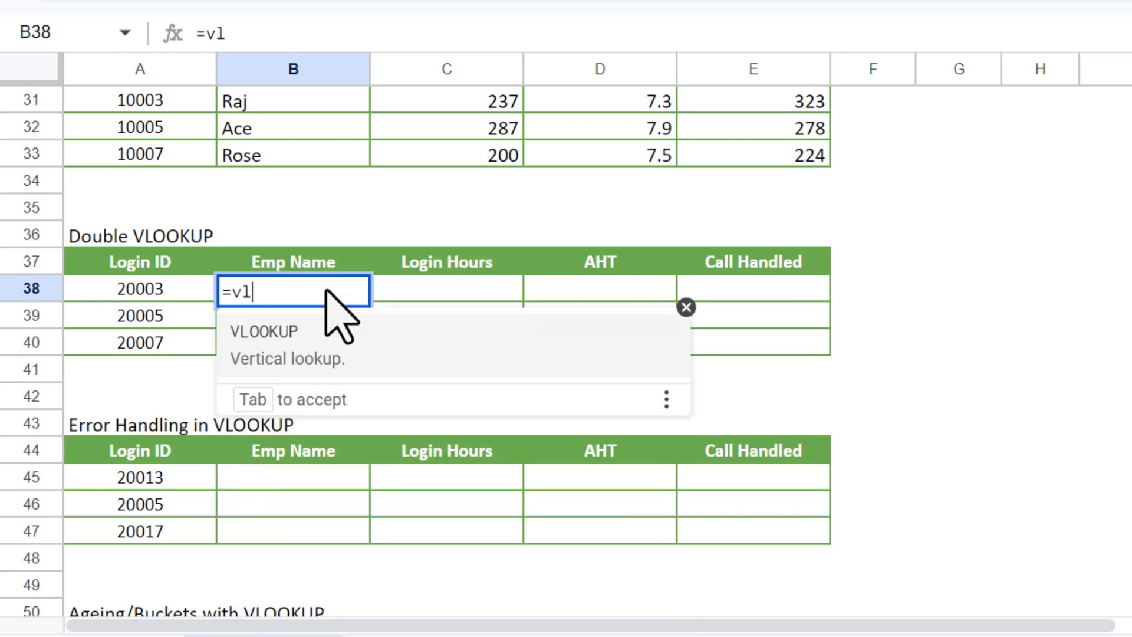
key("Tab")
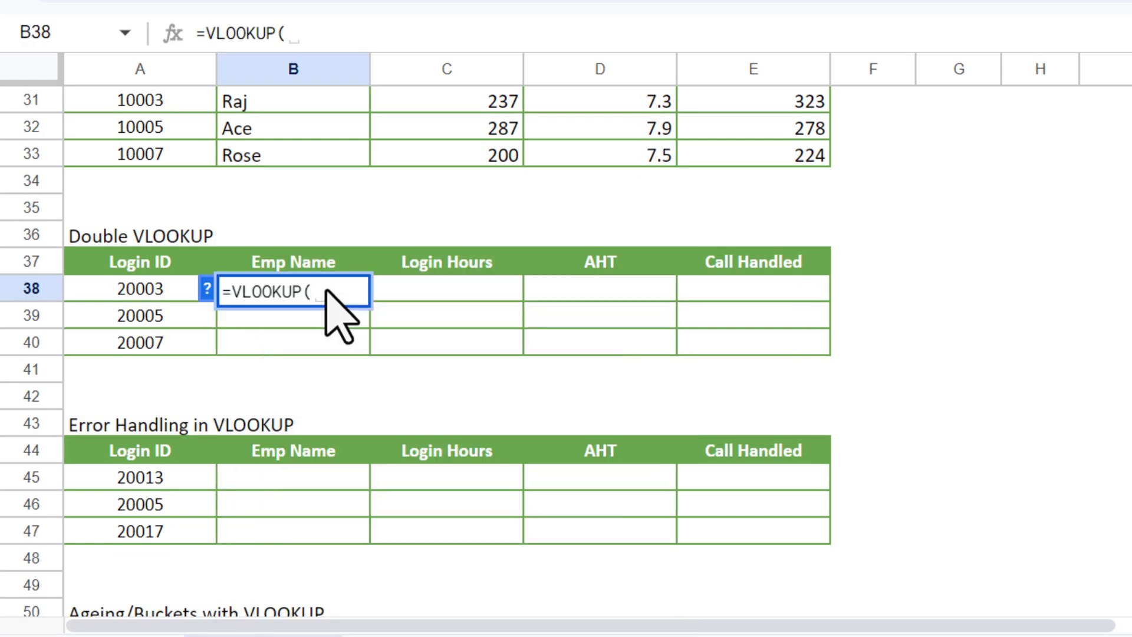
left_click(163, 290)
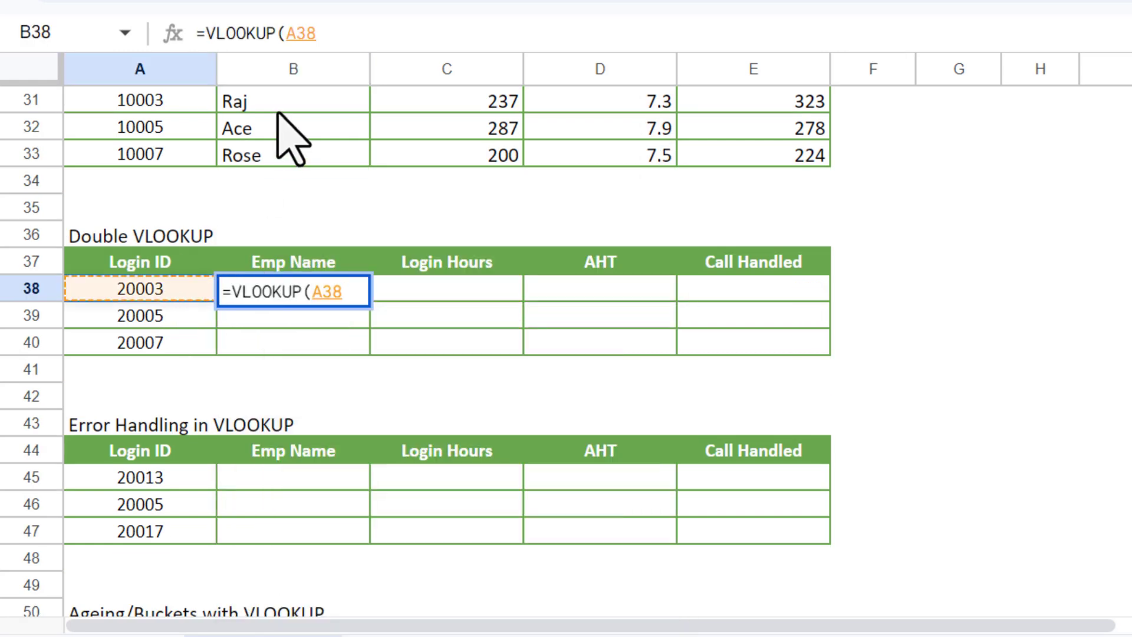
left_click(311, 40)
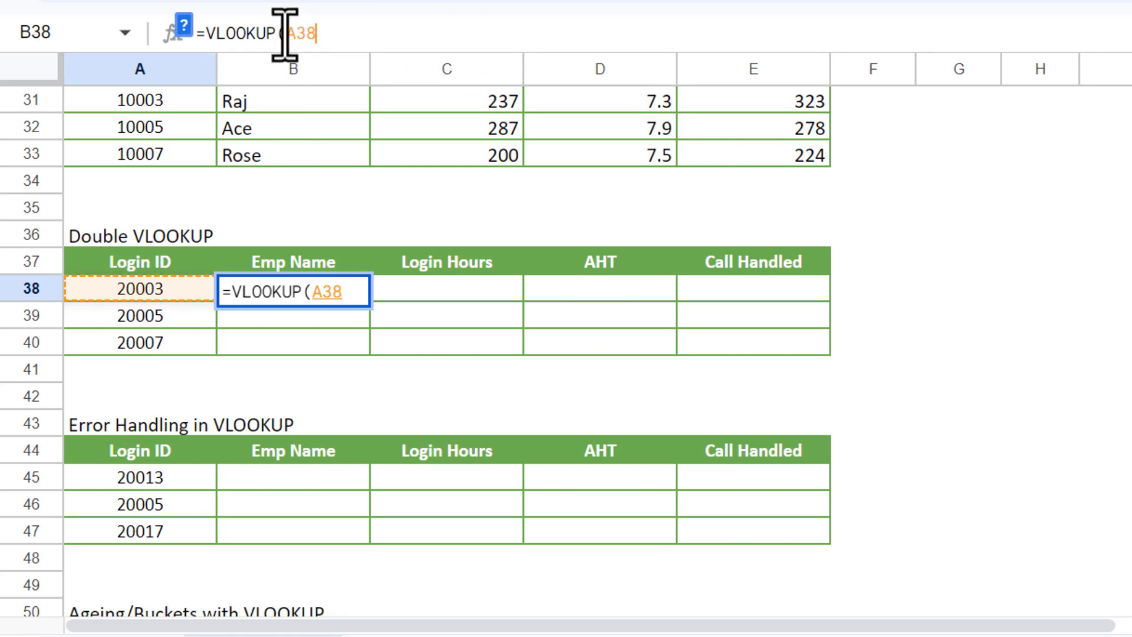
left_click(284, 34)
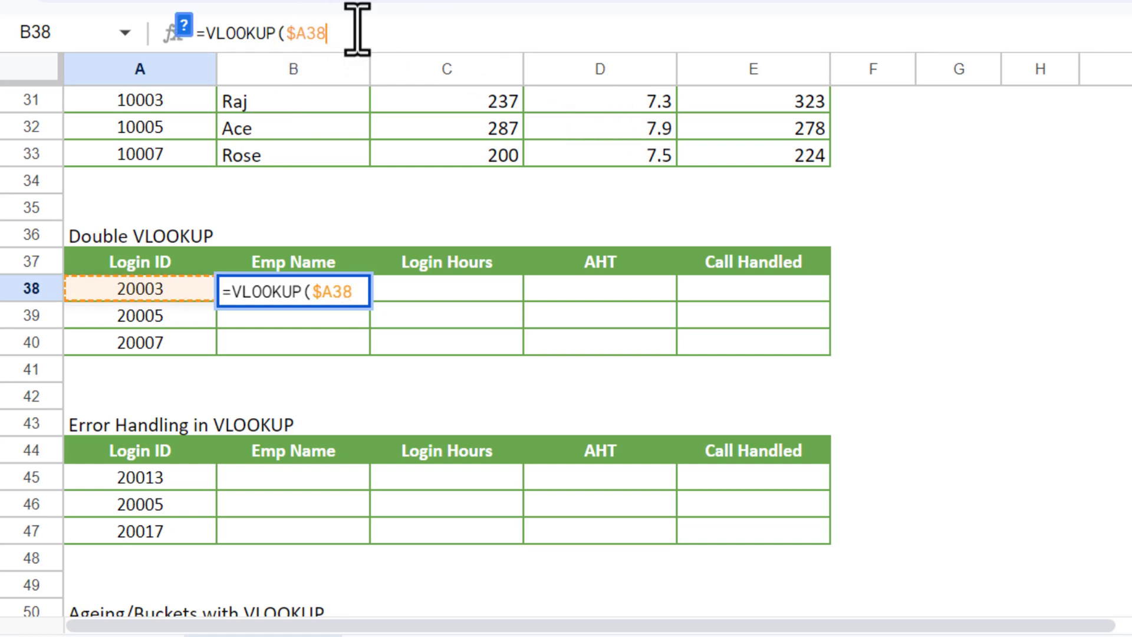
scroll(566, 318, "up", 10)
type(",")
left_click_drag(1094, 125, 1086, 364)
key("F4")
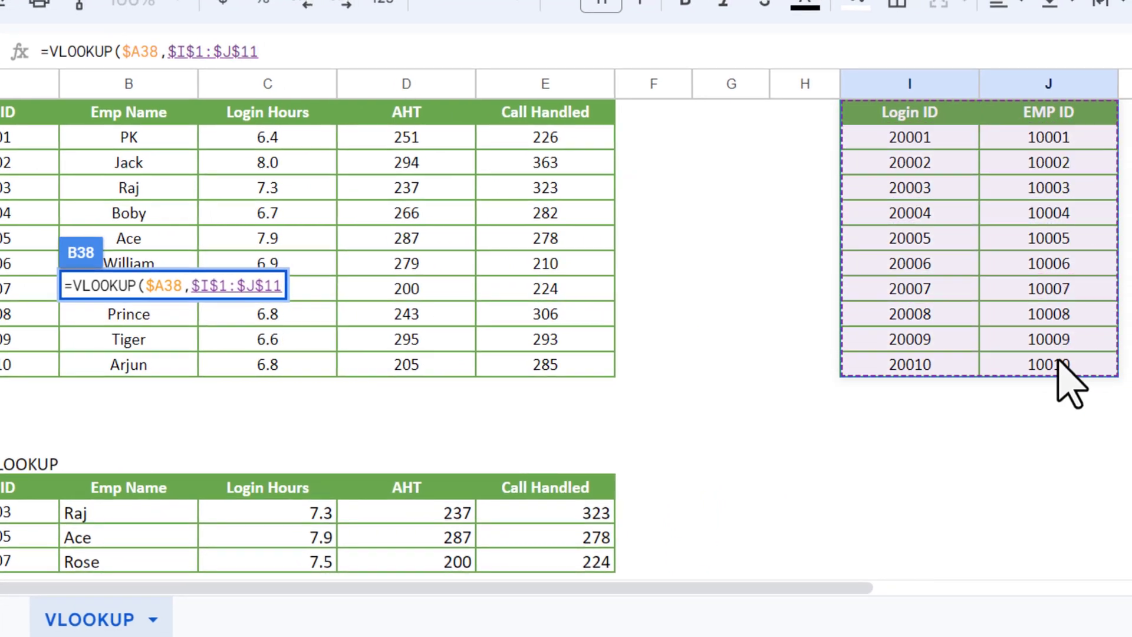
type(",2,0")
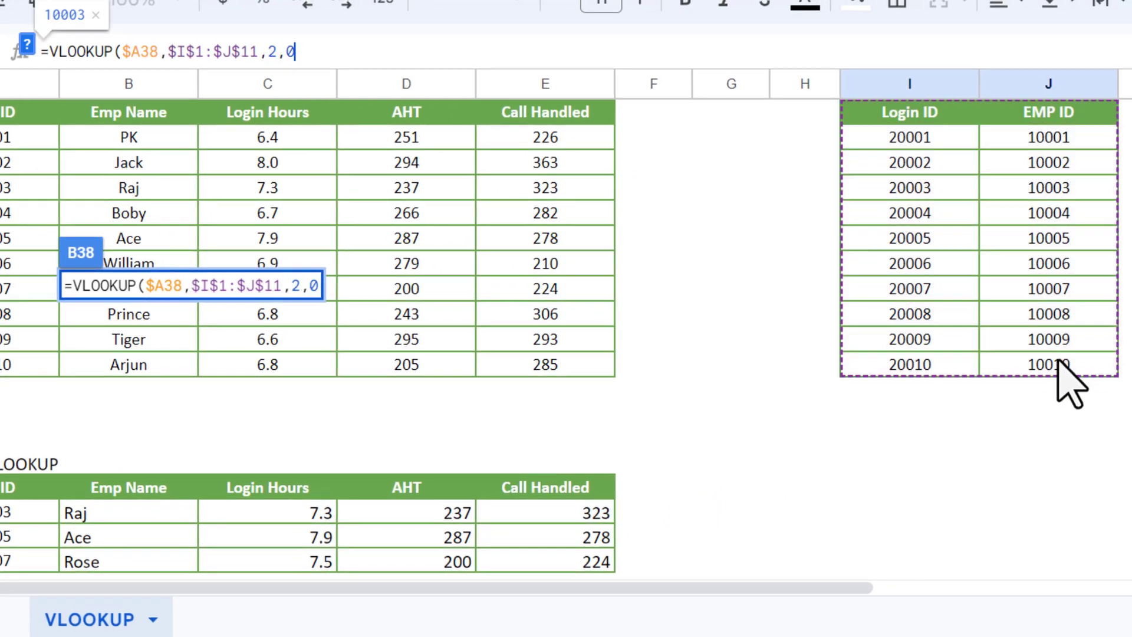
type(")")
key("Return")
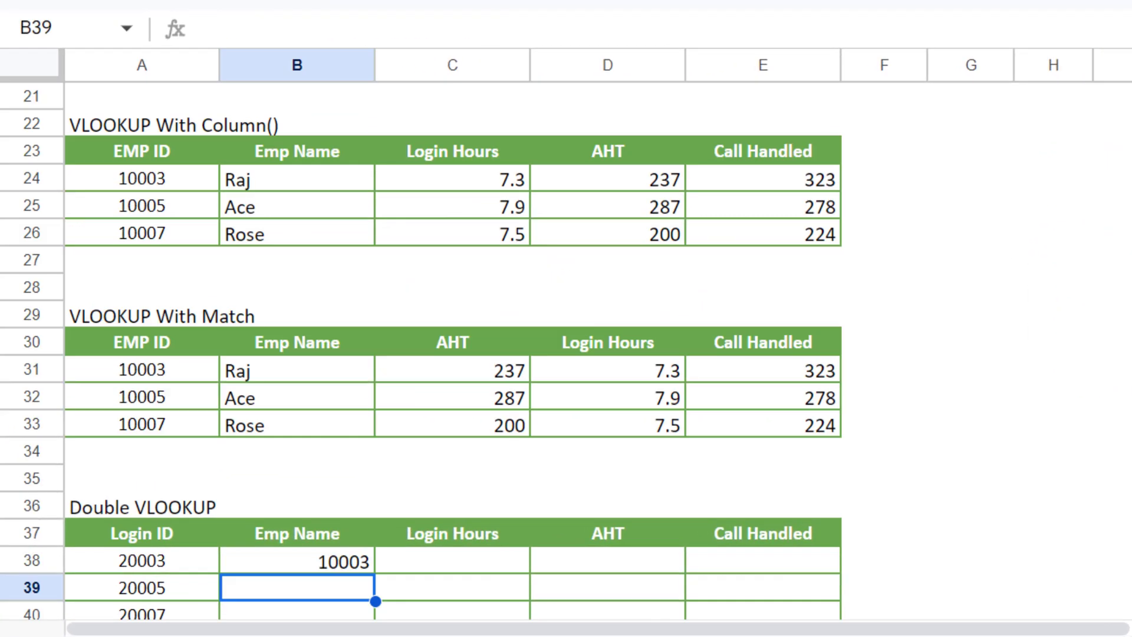
- Review the nearby headers, then select B38's formula text for editing
key("Down")
left_click(297, 614)
left_click(296, 478)
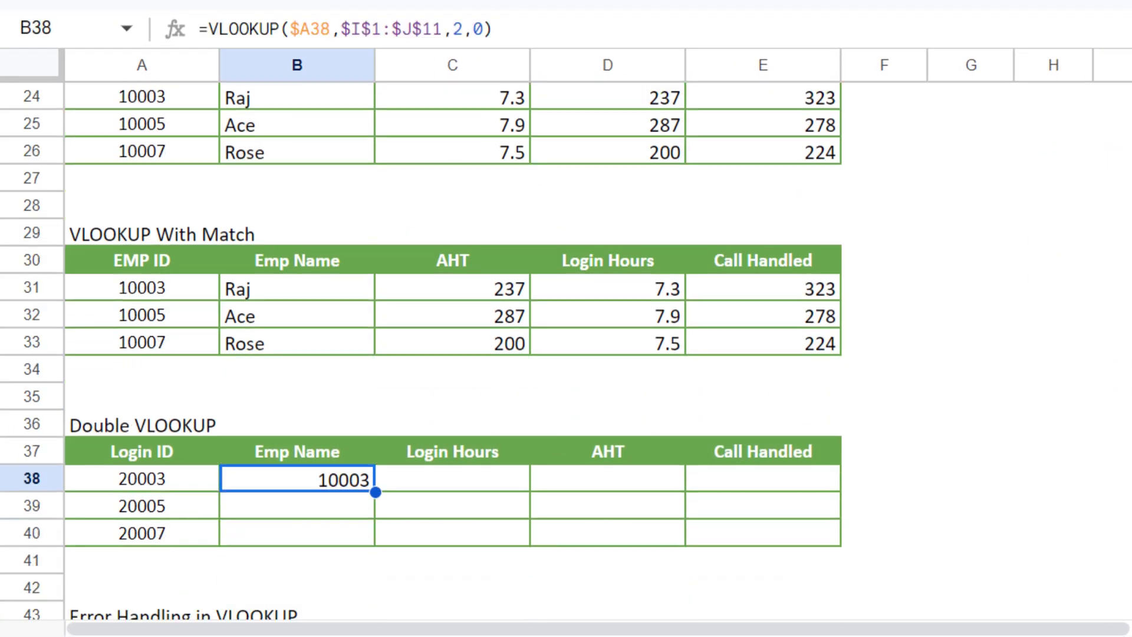
left_click(301, 448)
left_click(312, 478)
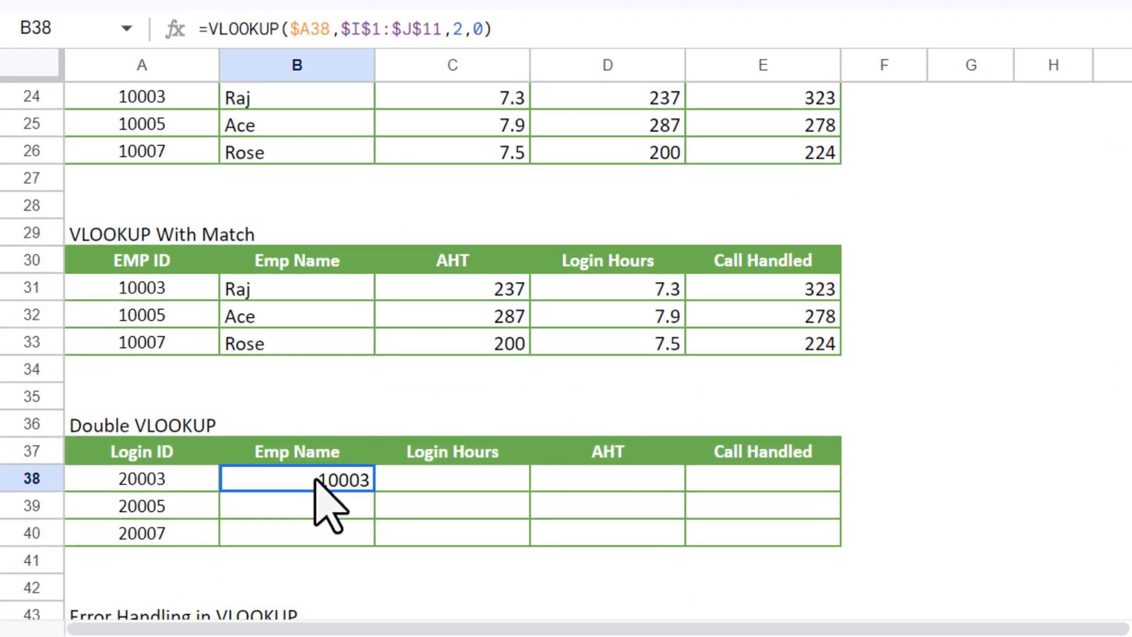
left_click(435, 457)
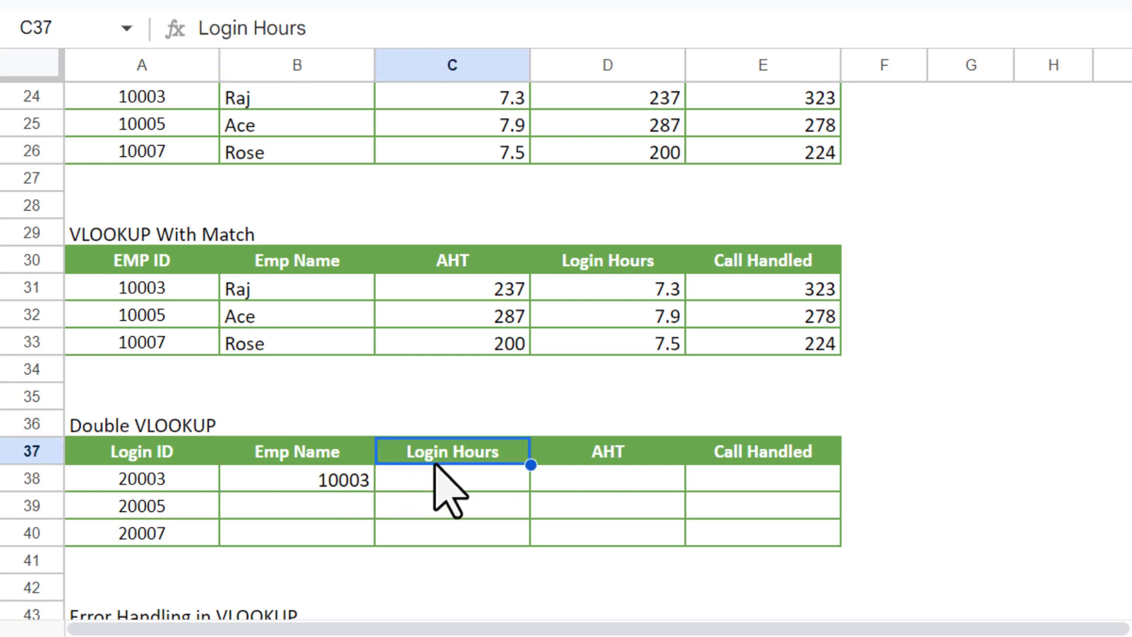
left_click(312, 477)
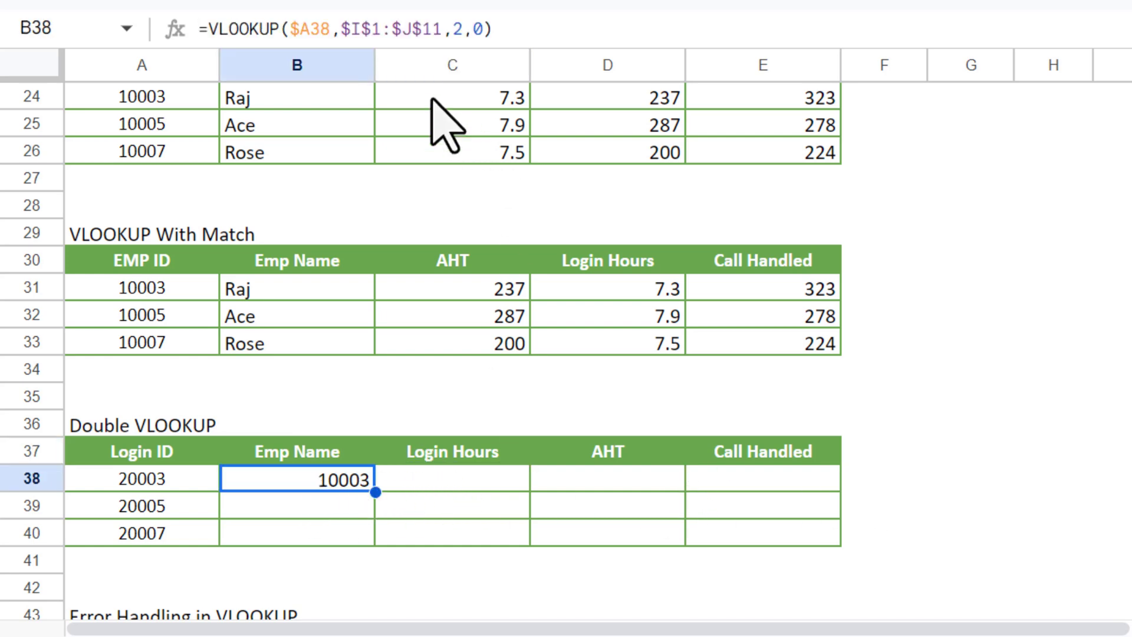
left_click_drag(208, 28, 561, 30)
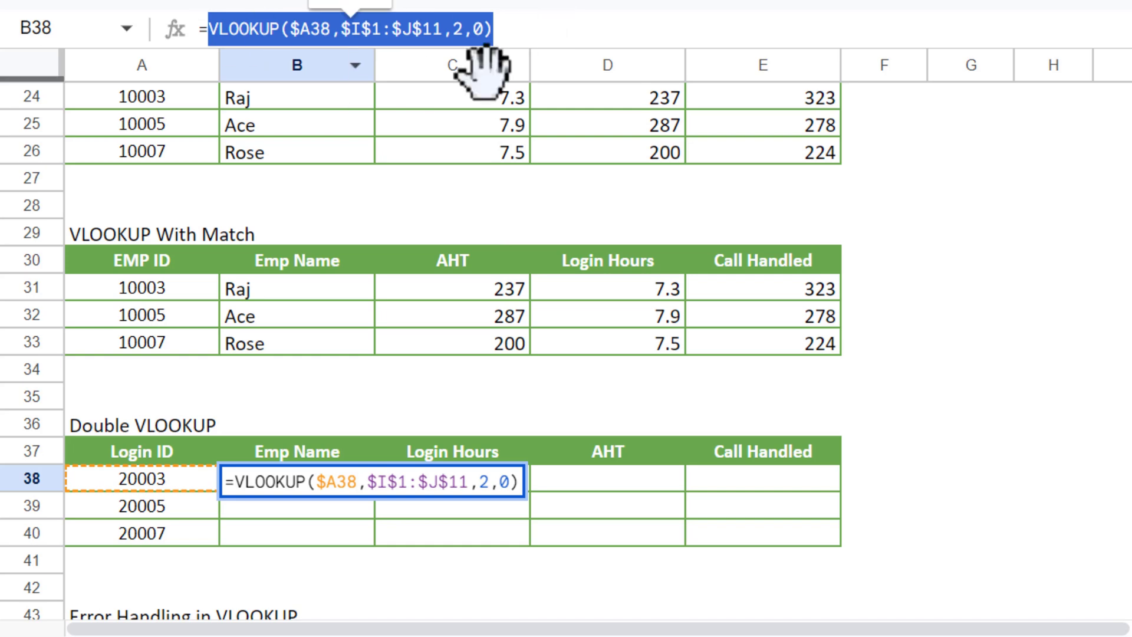
- Nest B38's login-ID lookup inside VLOOKUP(…,$A$1:$E$11,2,0) so it returns Raj
left_click(208, 30)
type("vl")
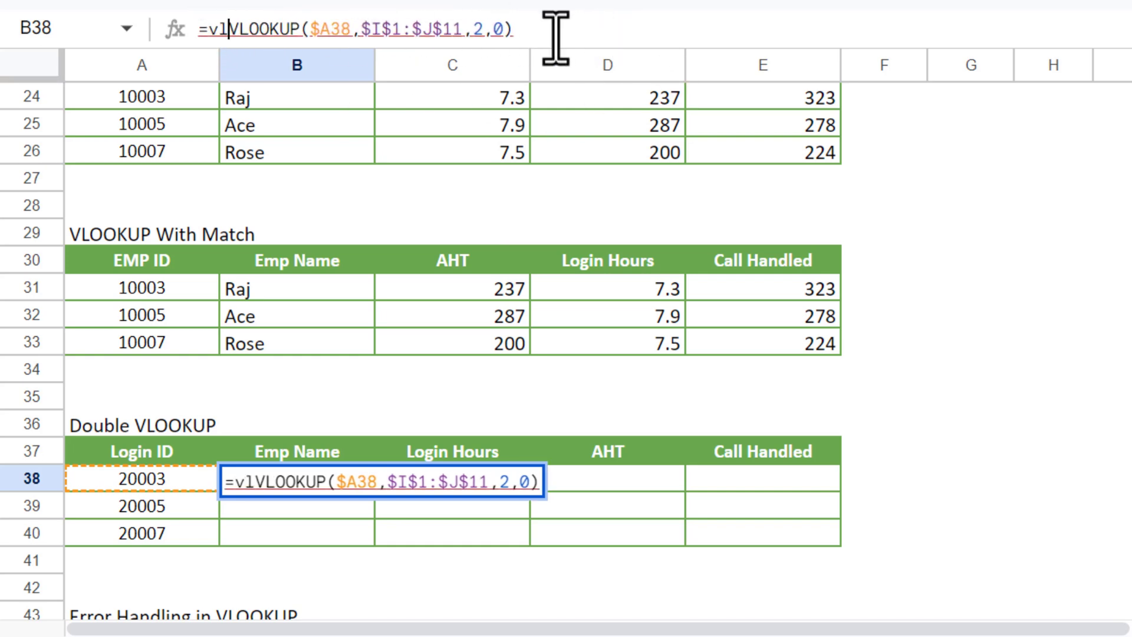
type("ookup")
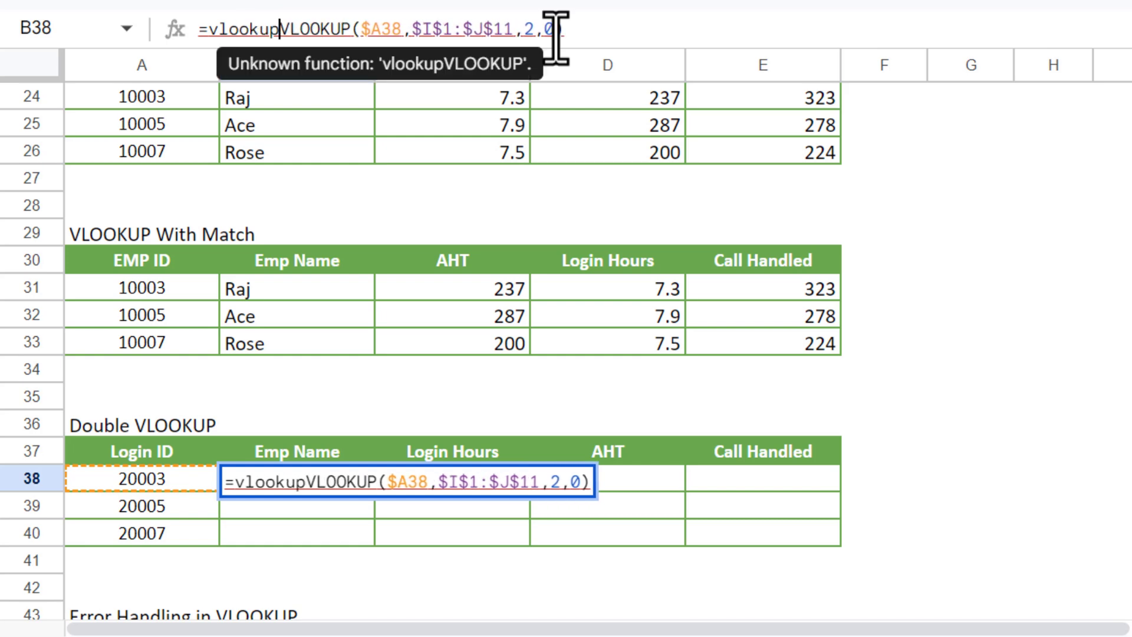
type("(")
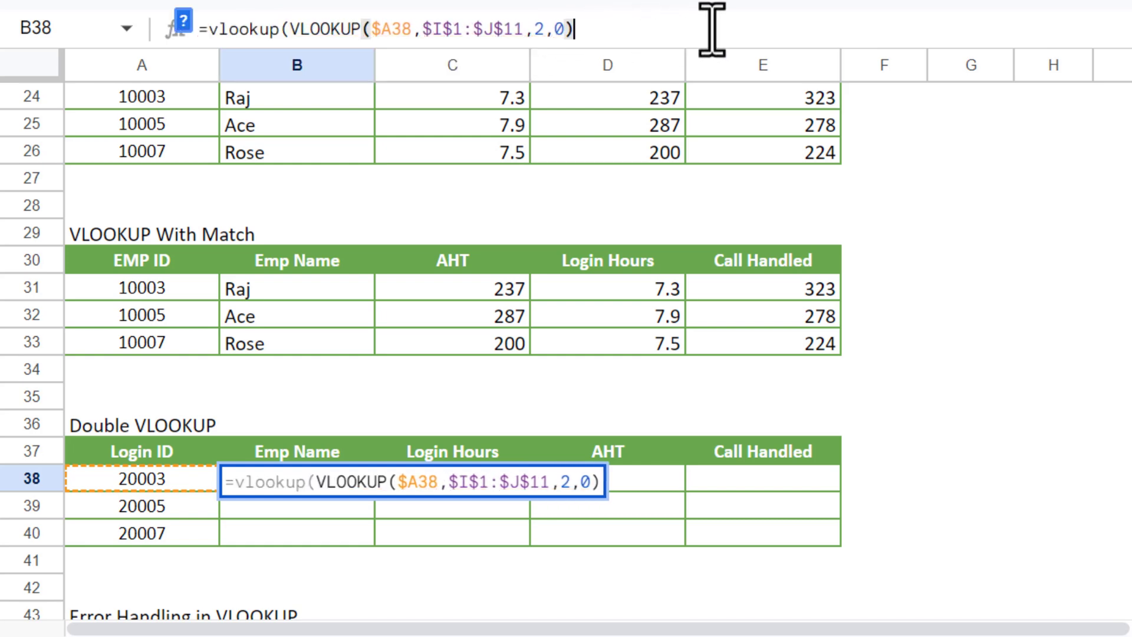
type(",")
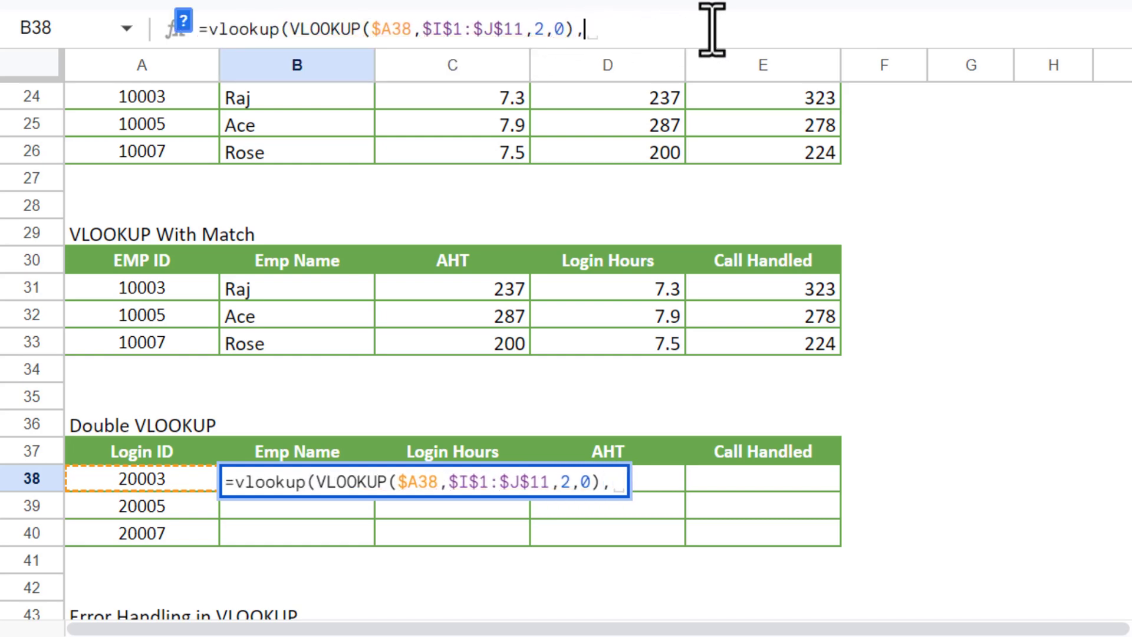
scroll(448, 319, "up", 8)
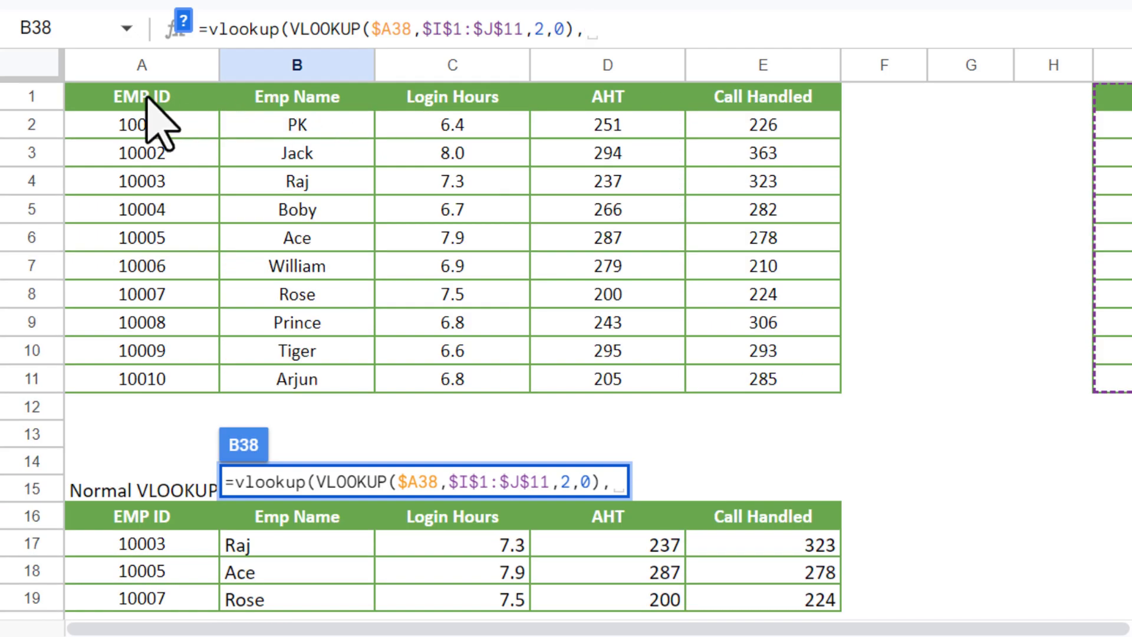
left_click_drag(144, 96, 784, 378)
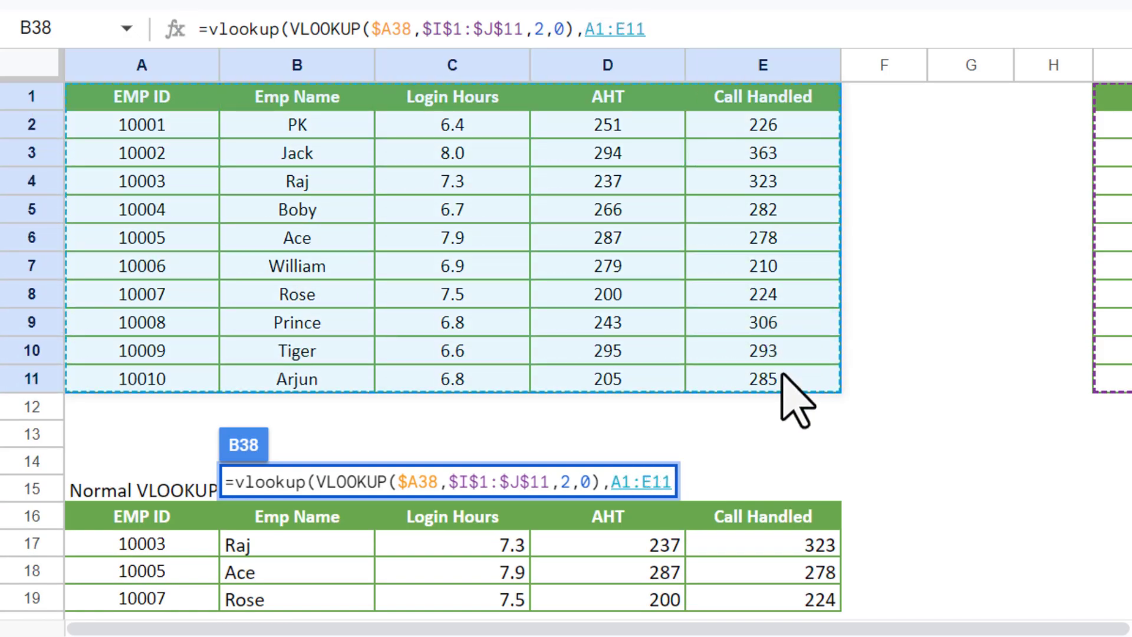
key("F4")
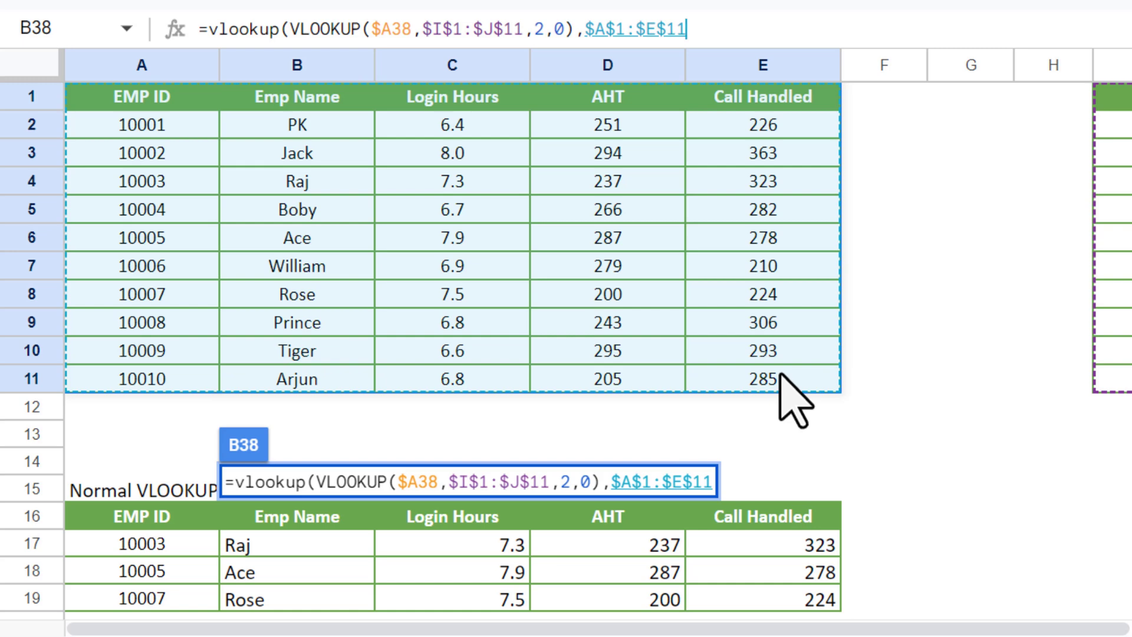
type(",2,0")
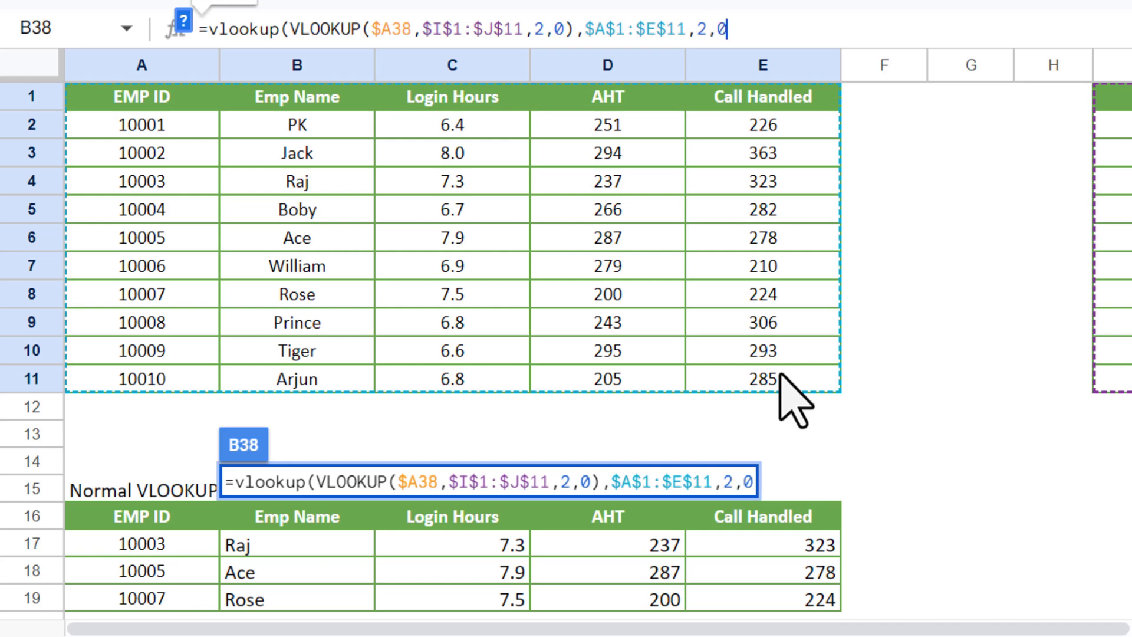
type(")")
key("Return")
key("Down")
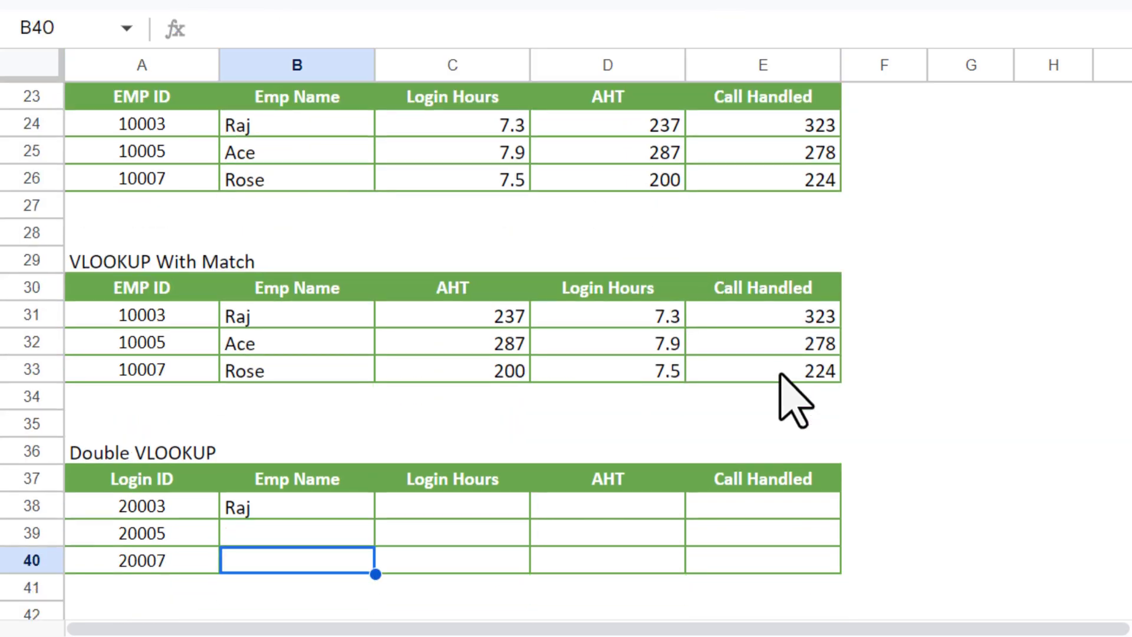
- Fill B38's double lookup across B38:E40 with Ctrl+R
key("Up")
key("Up")
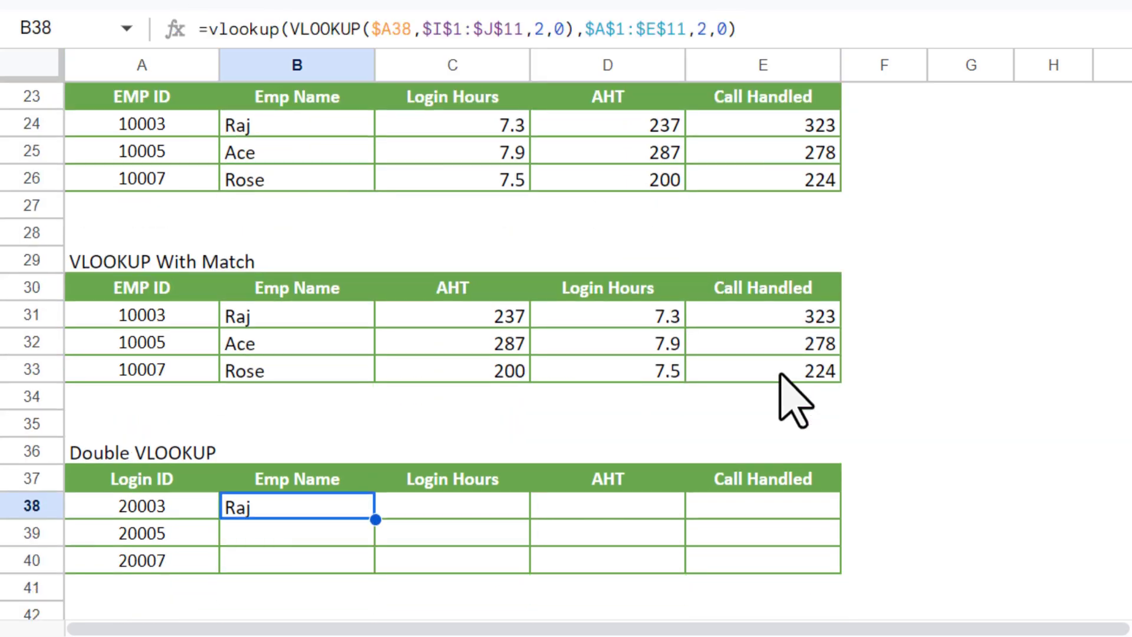
left_click(242, 30)
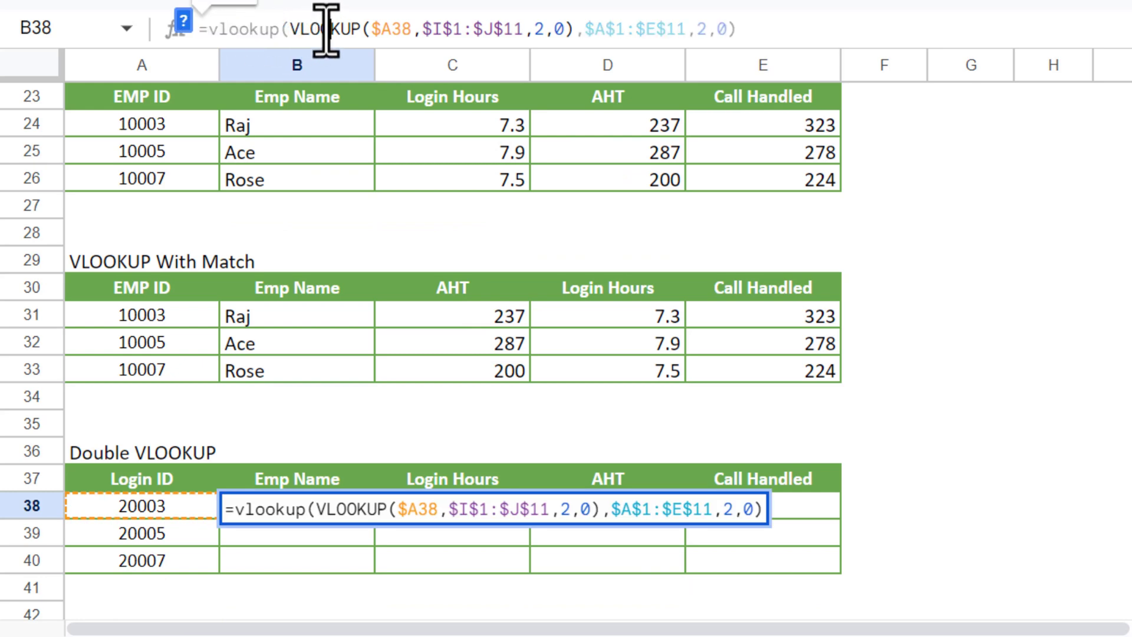
key("Escape")
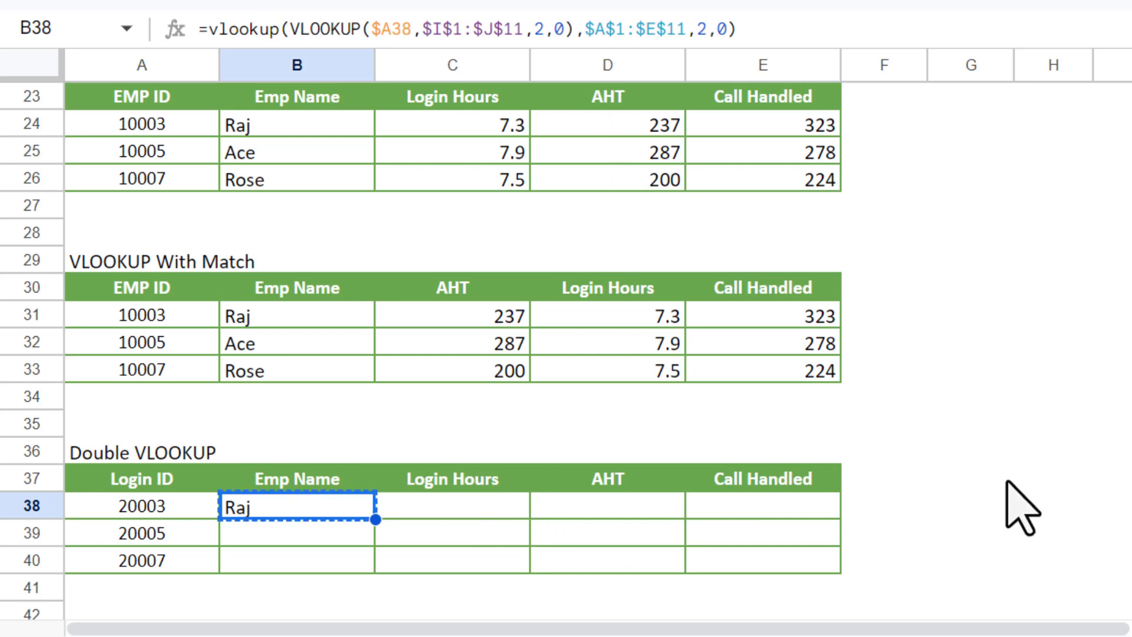
key("shift+Down")
key("shift+Down")
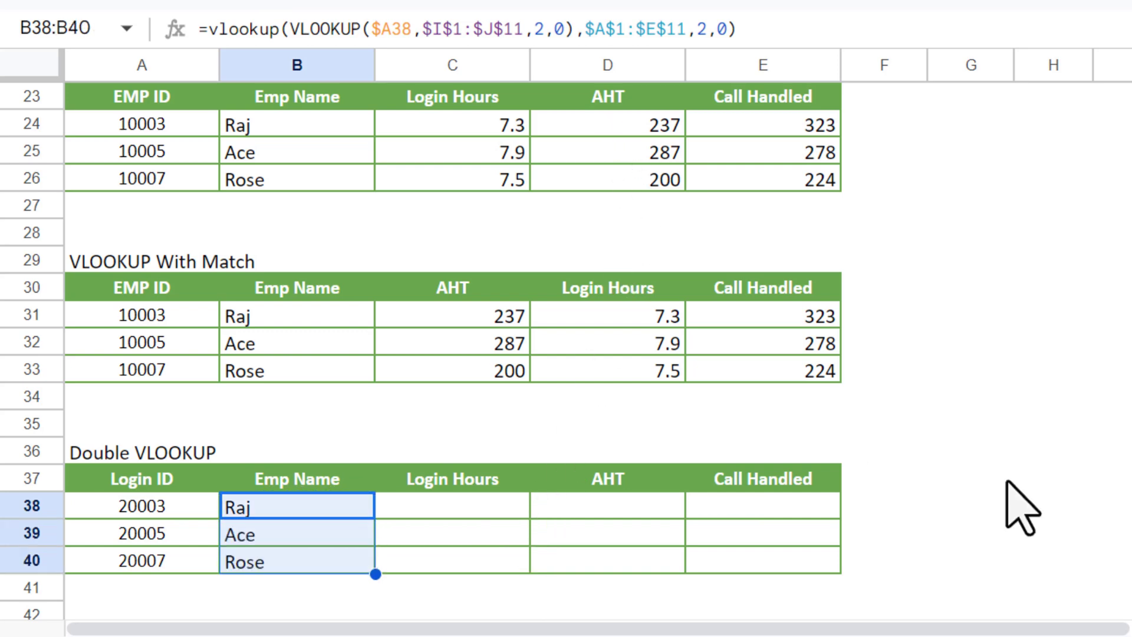
key("shift+Right")
key("shift+Right")
key("shift+Right")
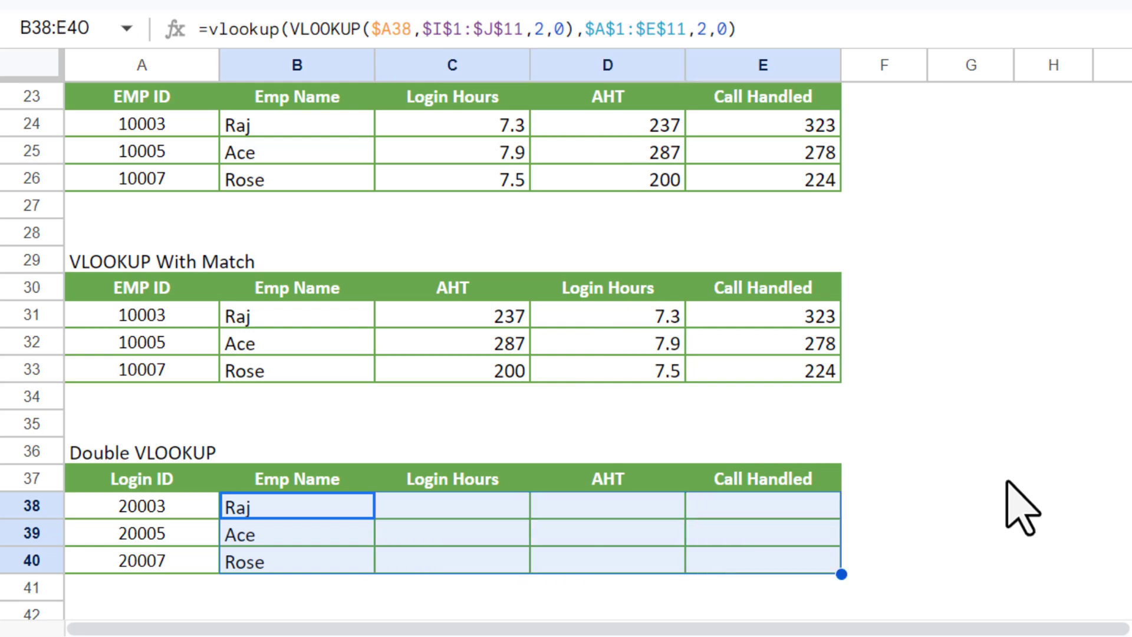
key("ctrl+r")
- In C38, replace the column index with COLUMN(C37)
key("Right")
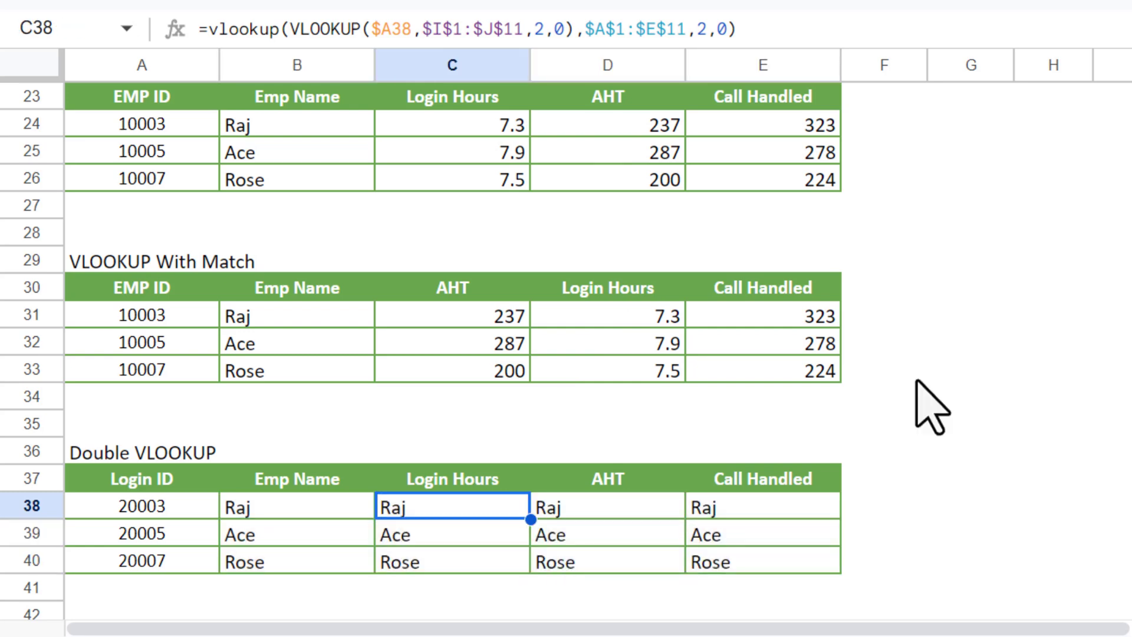
left_click(710, 28)
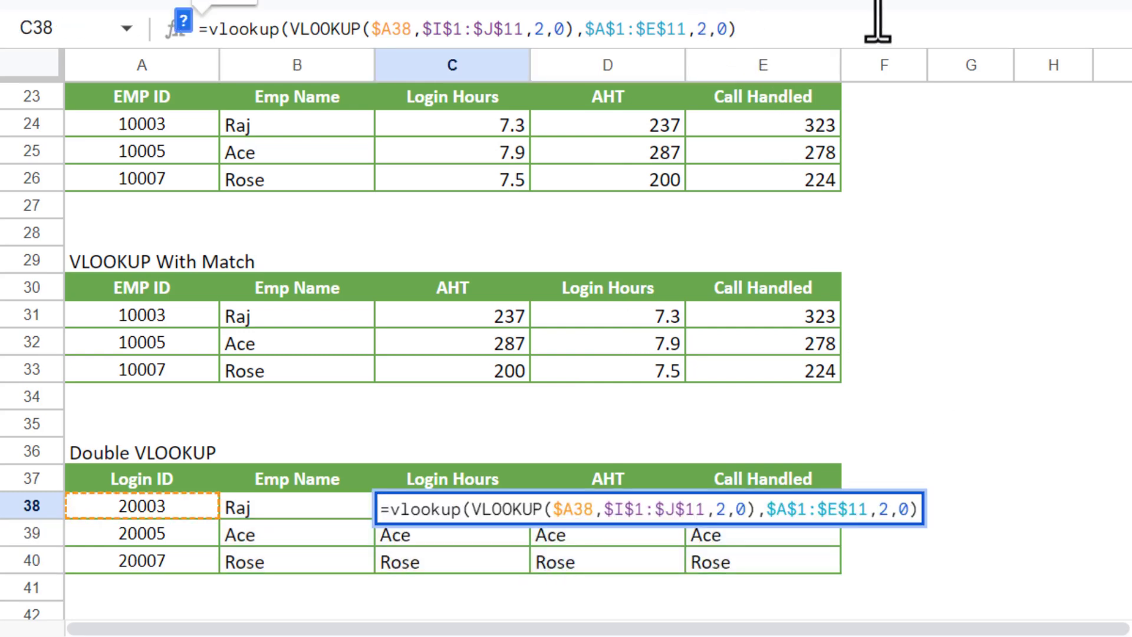
type("col")
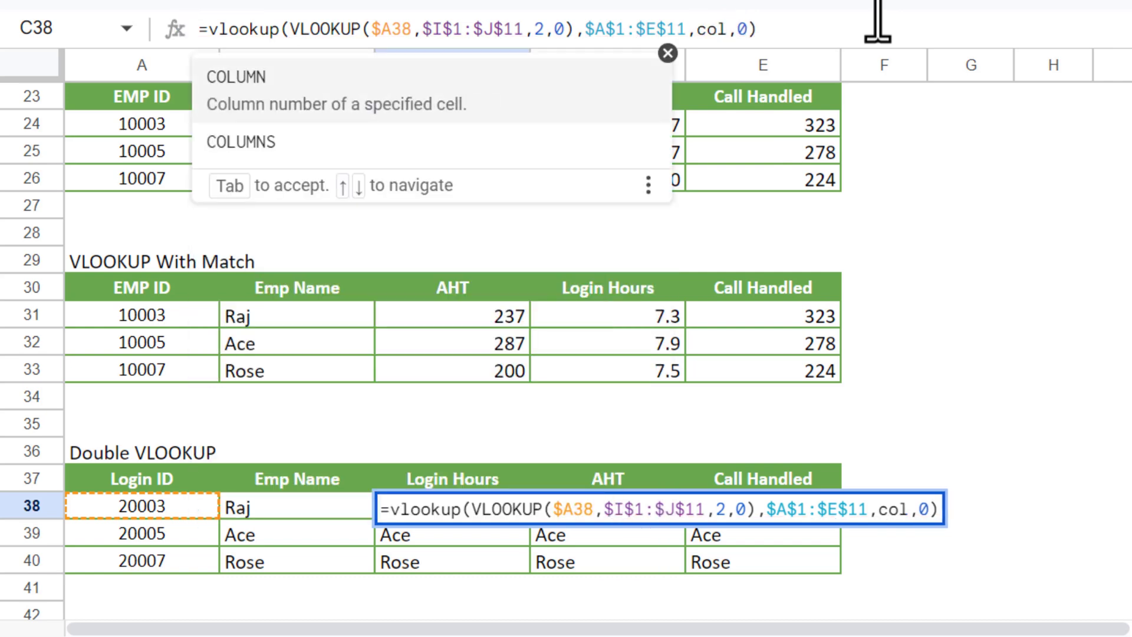
key("Tab")
left_click(483, 480)
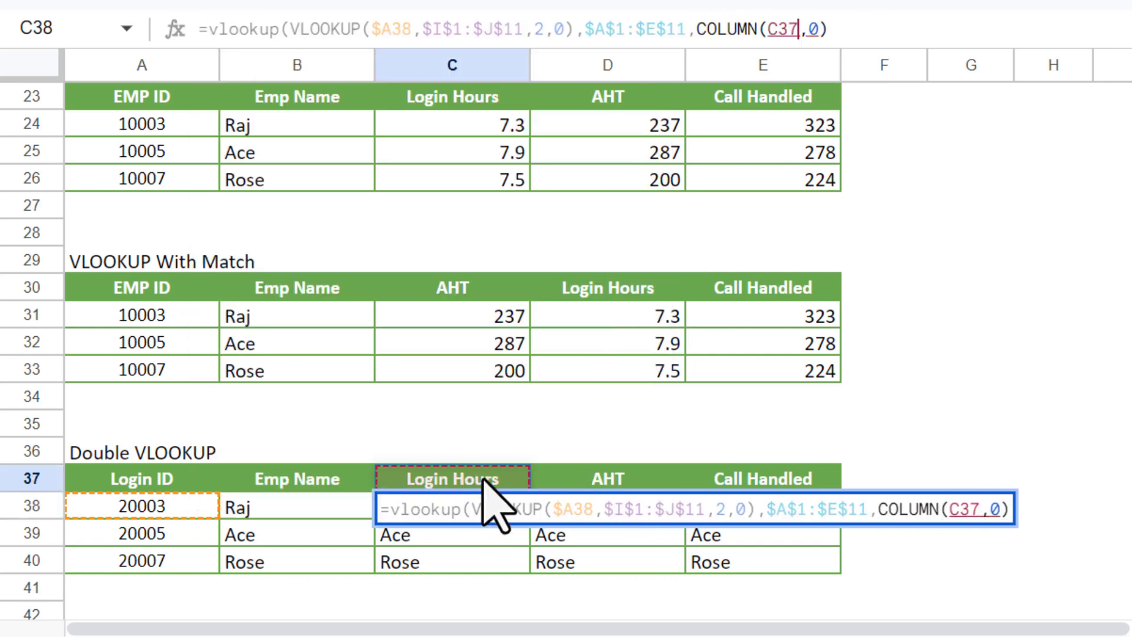
type(")")
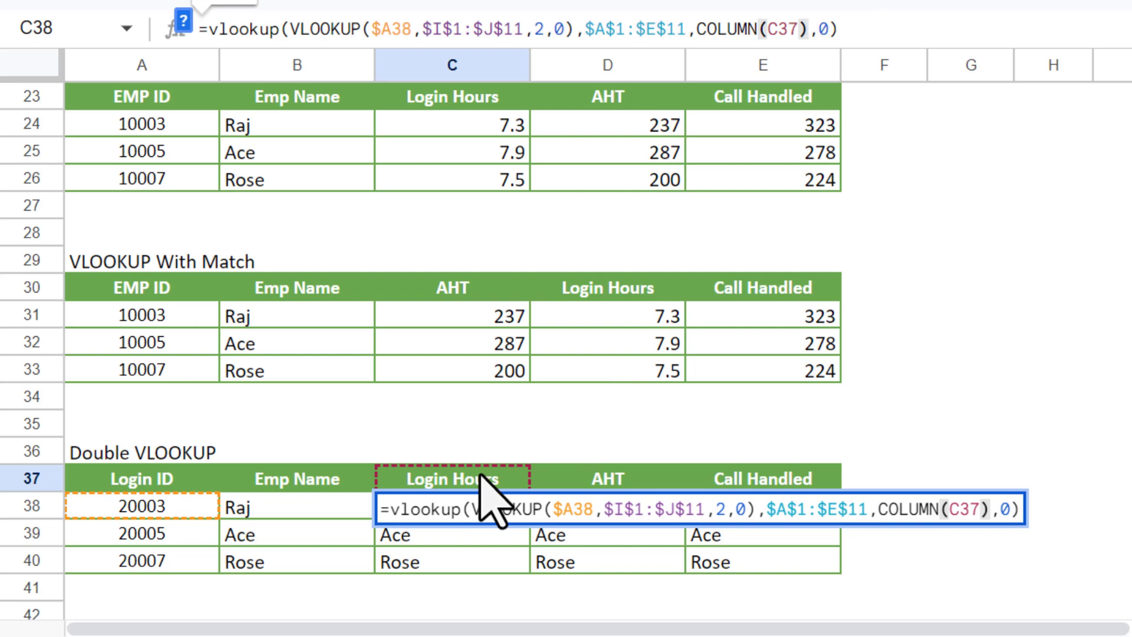
key("Return")
- Paste the COLUMN-based formula into C38:E40 and B38:B40
key("Up")
key("shift+Down")
key("shift+Down")
key("shift+Right")
key("shift+Right")
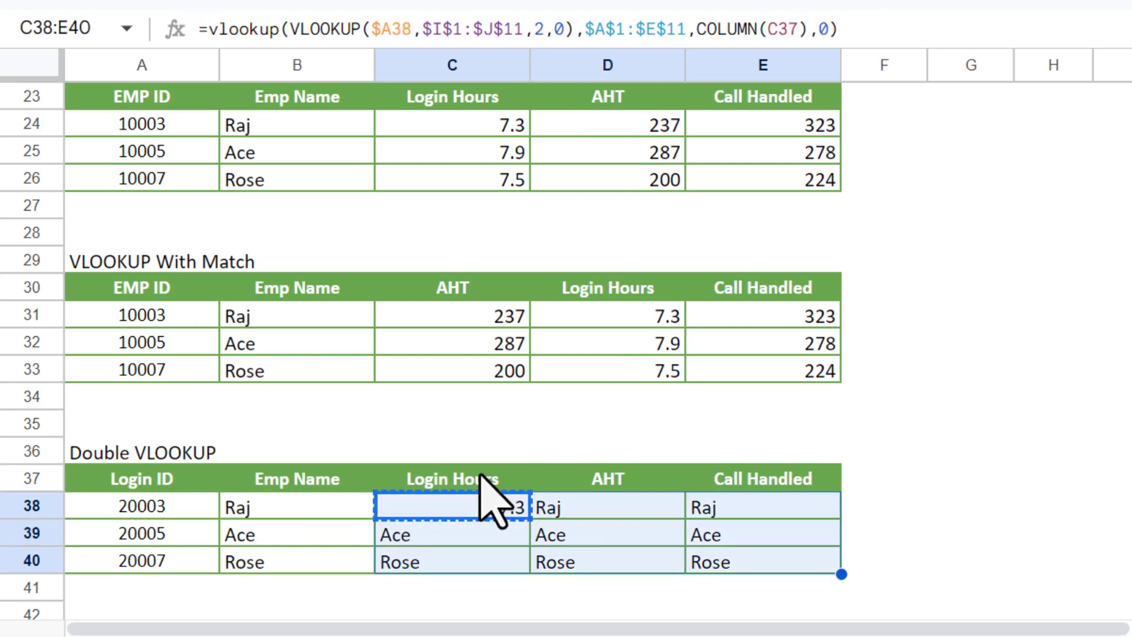
key("ctrl+v")
key("Down")
key("Up")
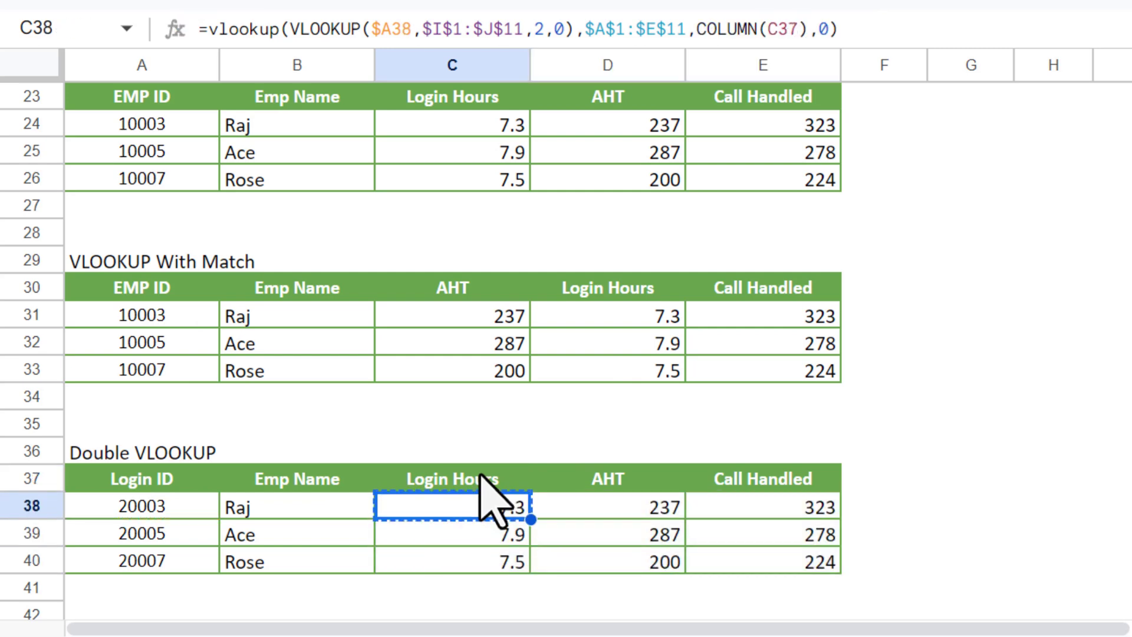
key("Left")
key("shift+Down")
key("shift+Down")
key("ctrl+v")
key("Up")
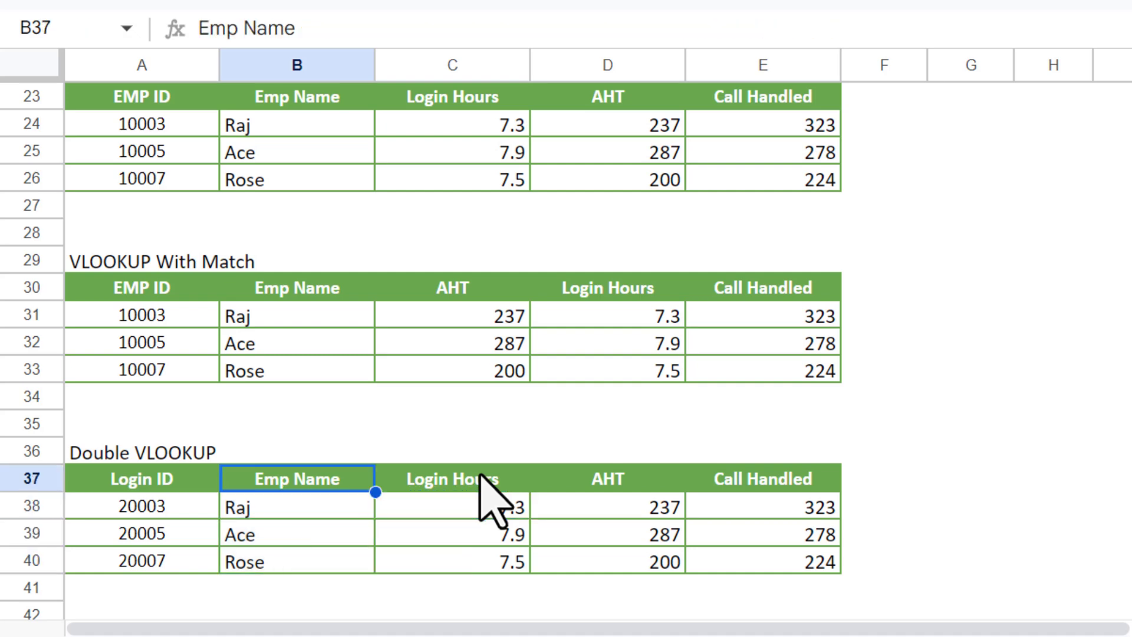
- Check the row 38 formulas and copy the Double VLOOKUP block B38:E40
key("Down")
key("Right")
key("Right")
key("Right")
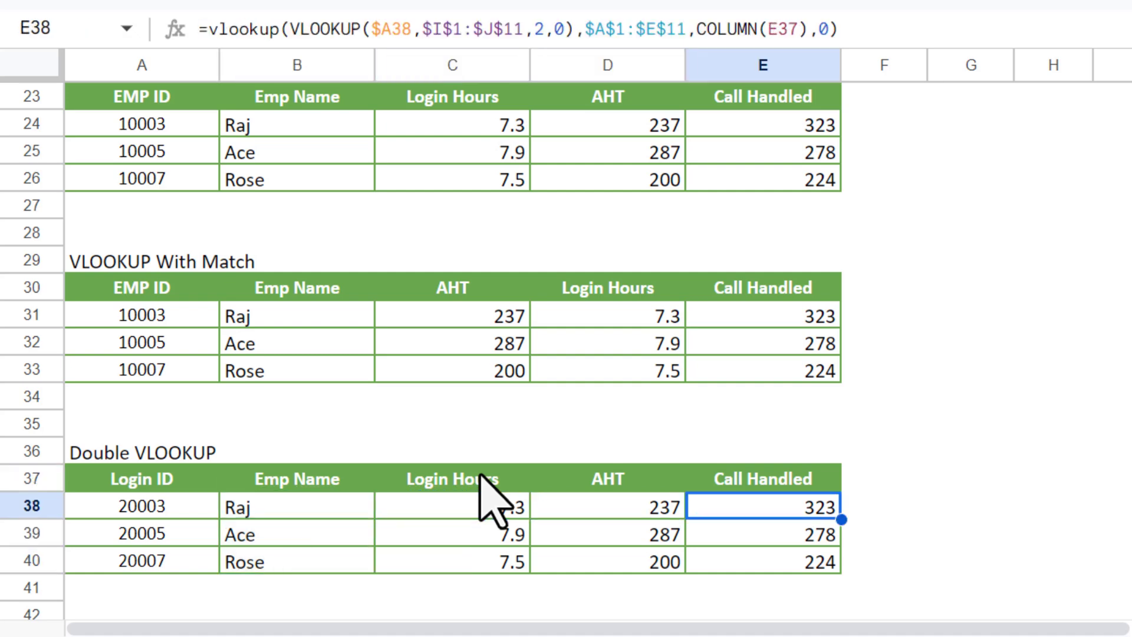
key("Left")
scroll(1055, 407, "down", 2)
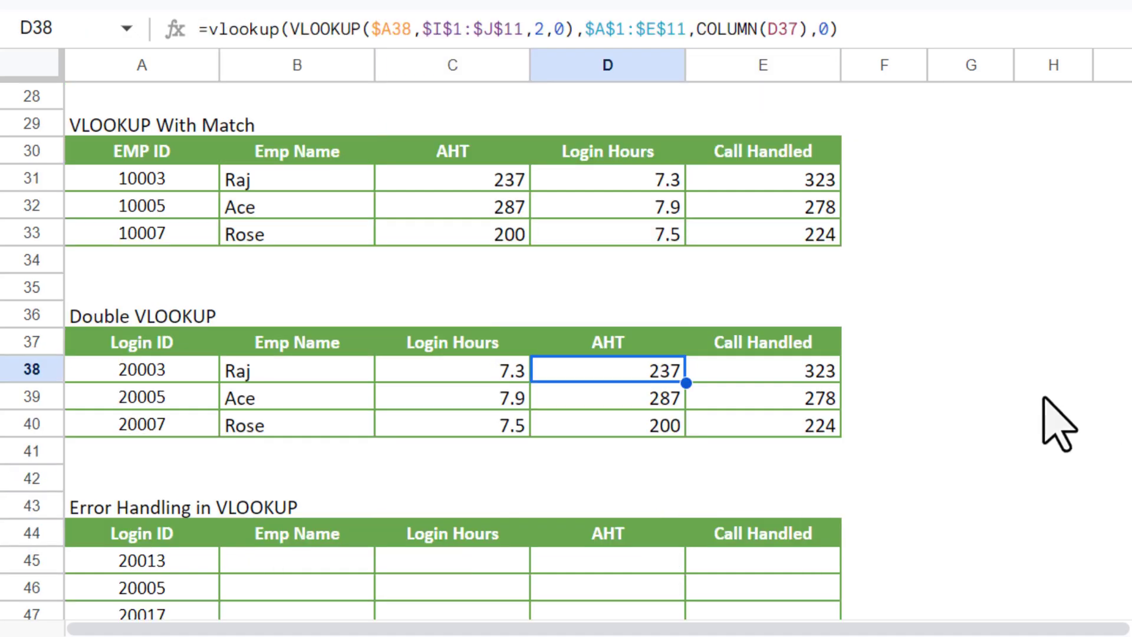
scroll(1055, 421, "down", 1)
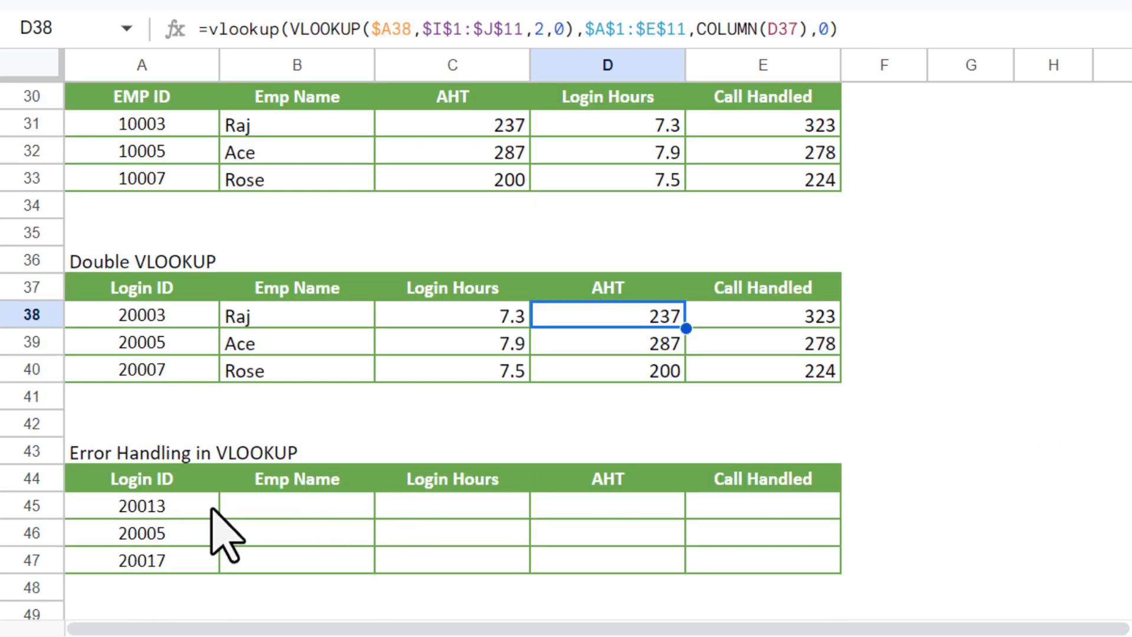
key("Left")
key("Left")
key("shift+Right")
key("shift+Right")
key("shift+Right")
key("shift+Down")
key("shift+Down")
key("ctrl+c")
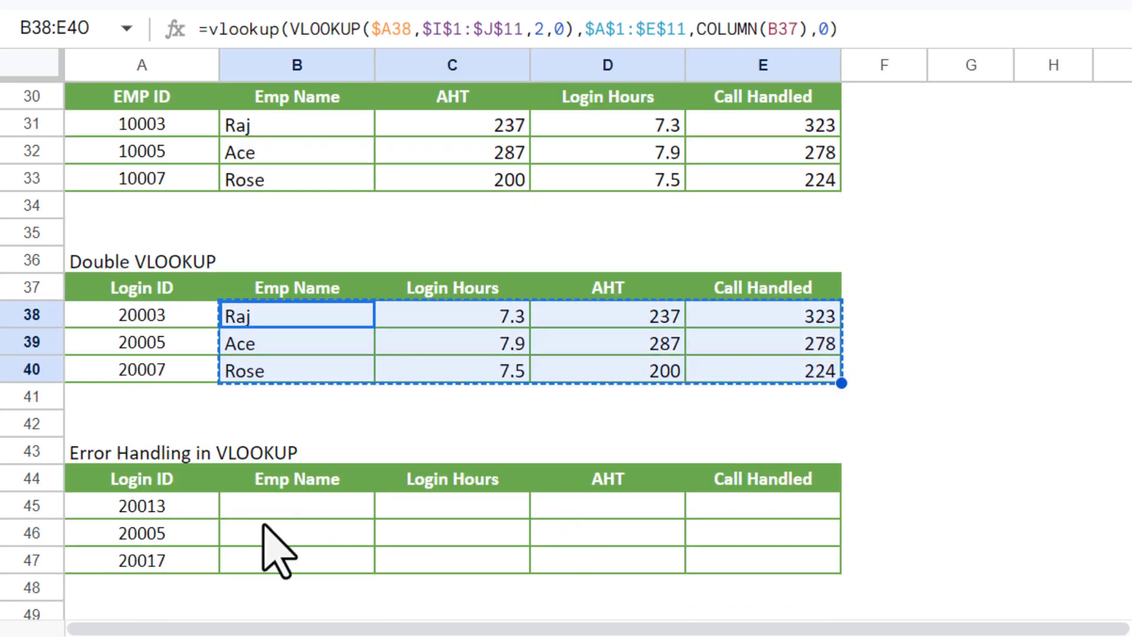
- Paste into the Error Handling table B45:E47 and inspect the #N/A errors for 20013 and 20017
left_click(264, 513)
key("ctrl+v")
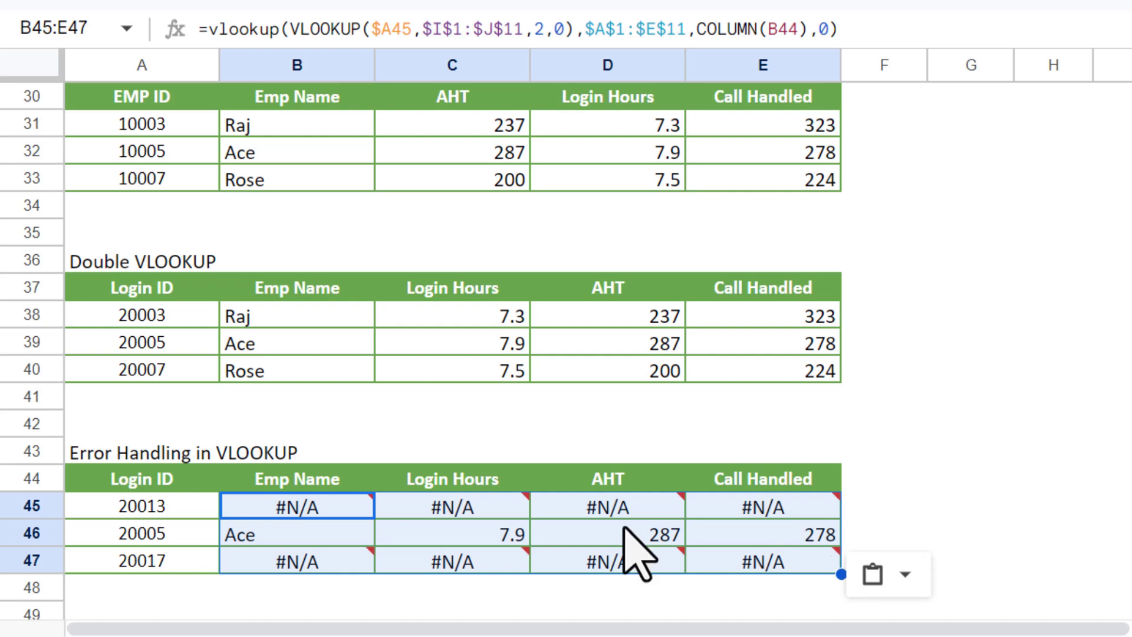
left_click(493, 516)
key("Left")
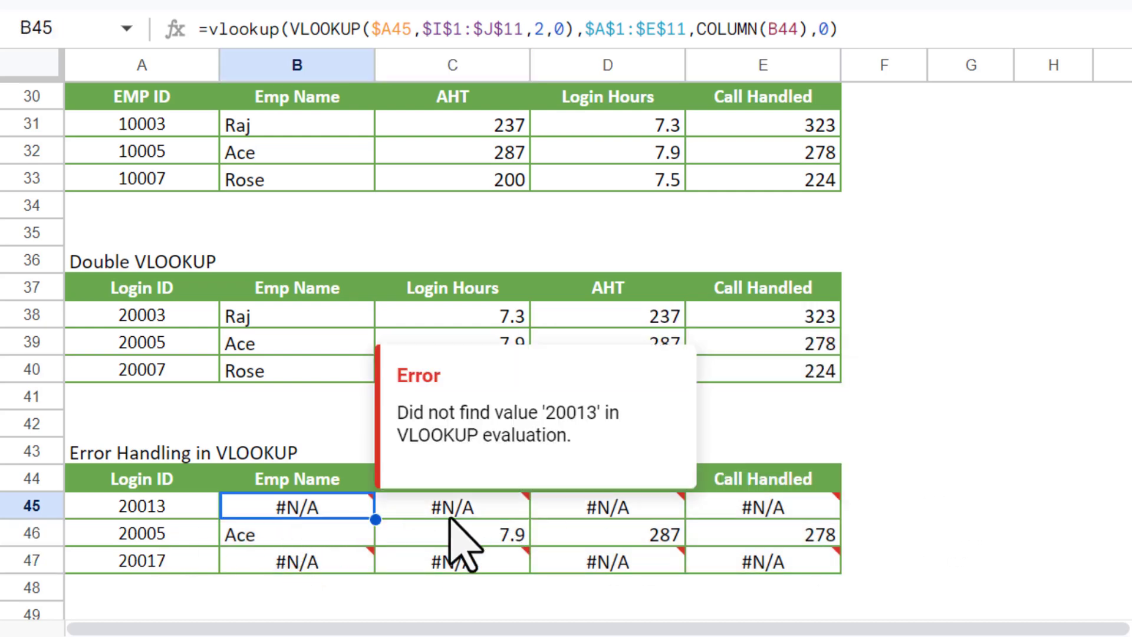
left_click(172, 509)
left_click(167, 555)
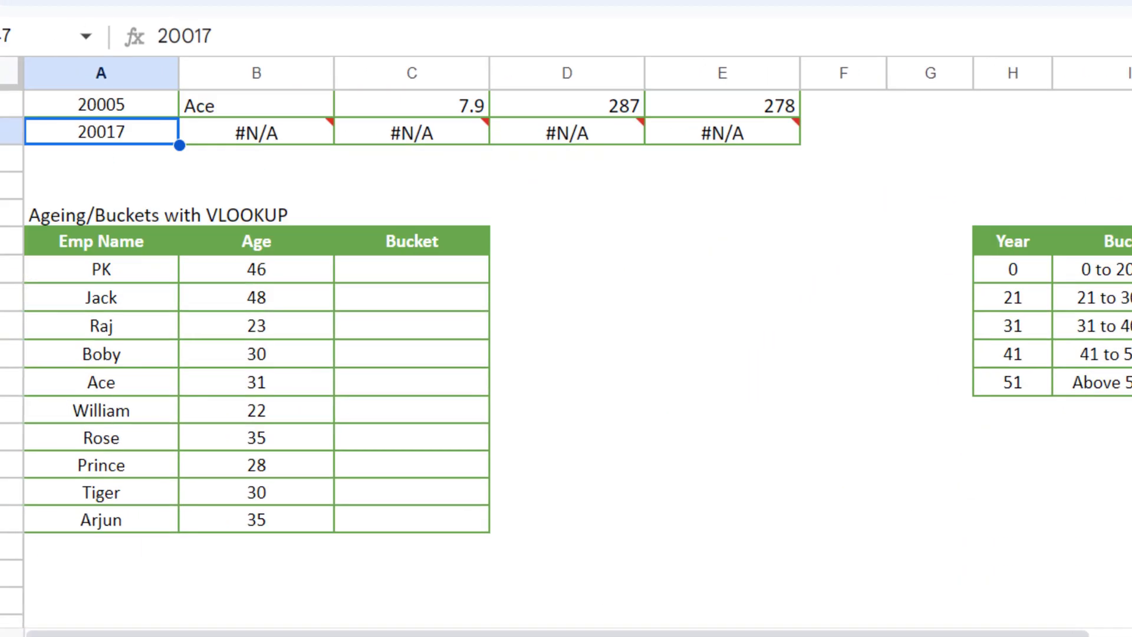
scroll(566, 360, "down", 1)
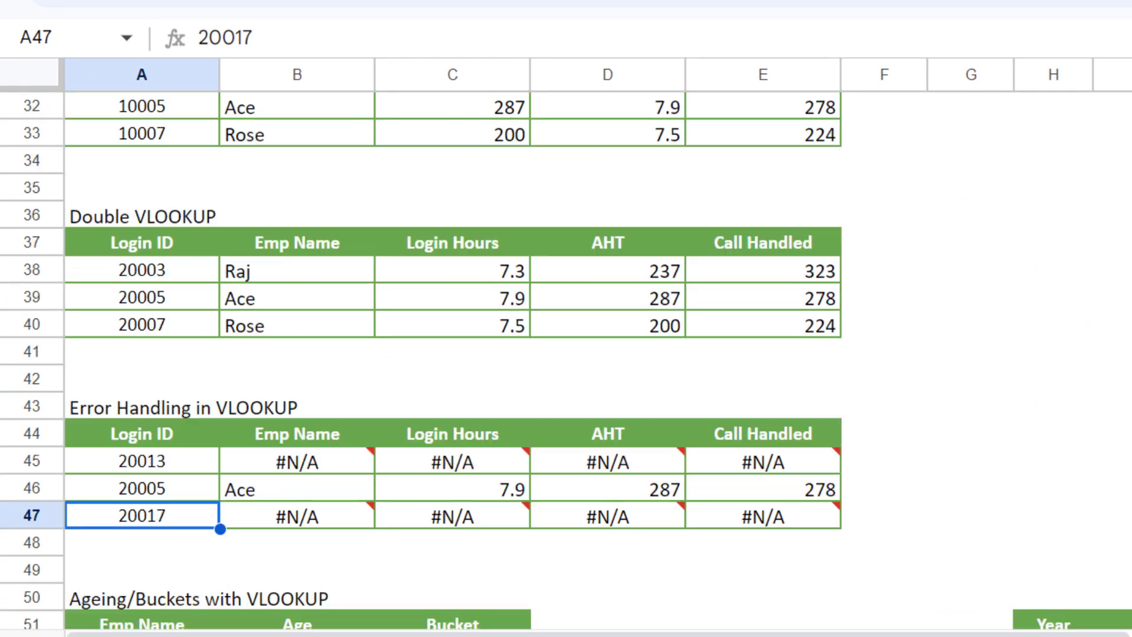
left_click(251, 463)
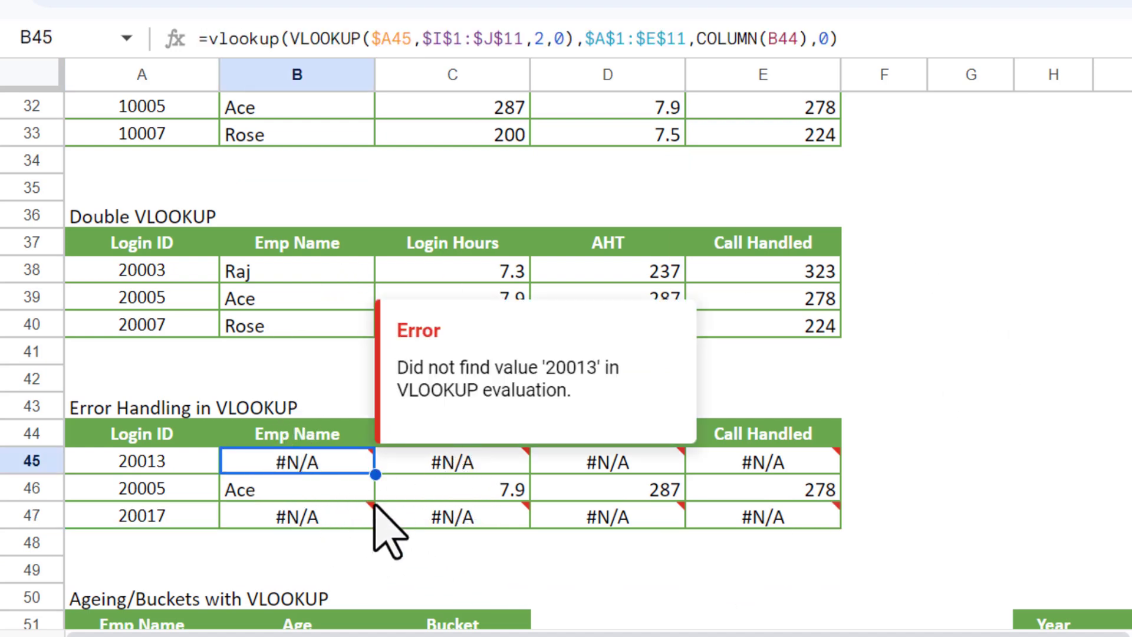
- Wrap B45's formula in IFERROR(…, "-") and paste it over B45:E47
left_click(211, 40)
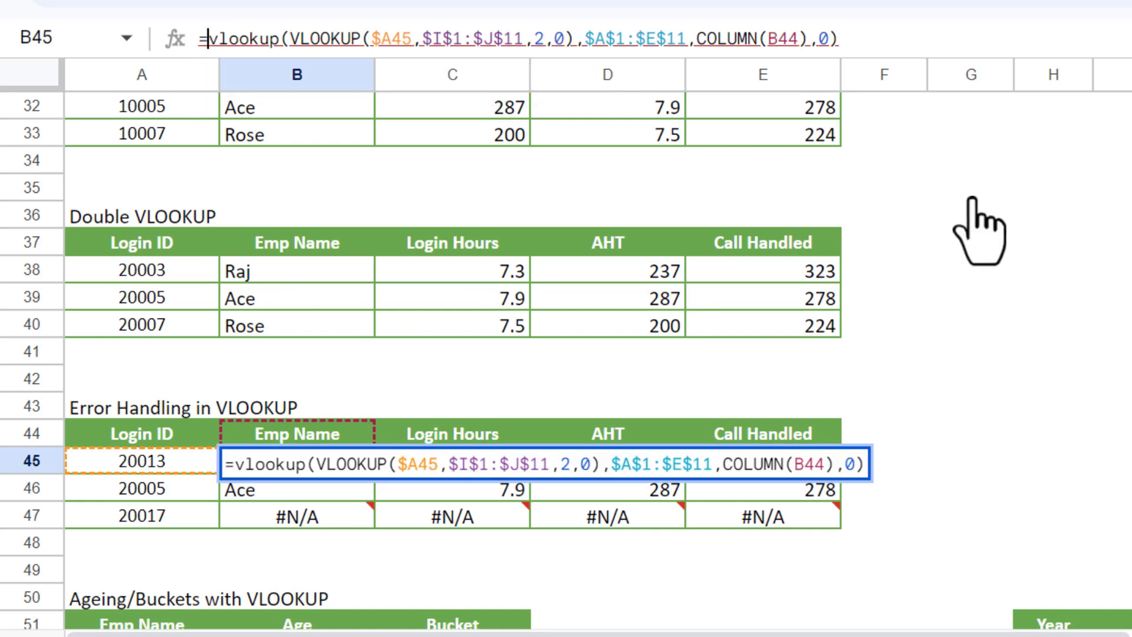
type("if")
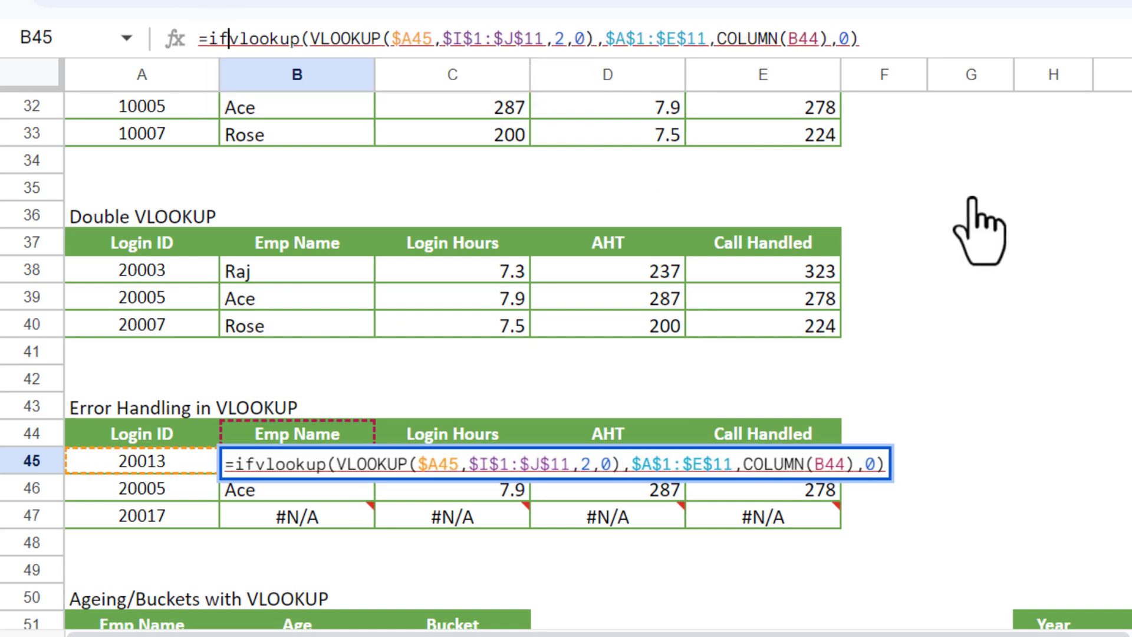
type("error(")
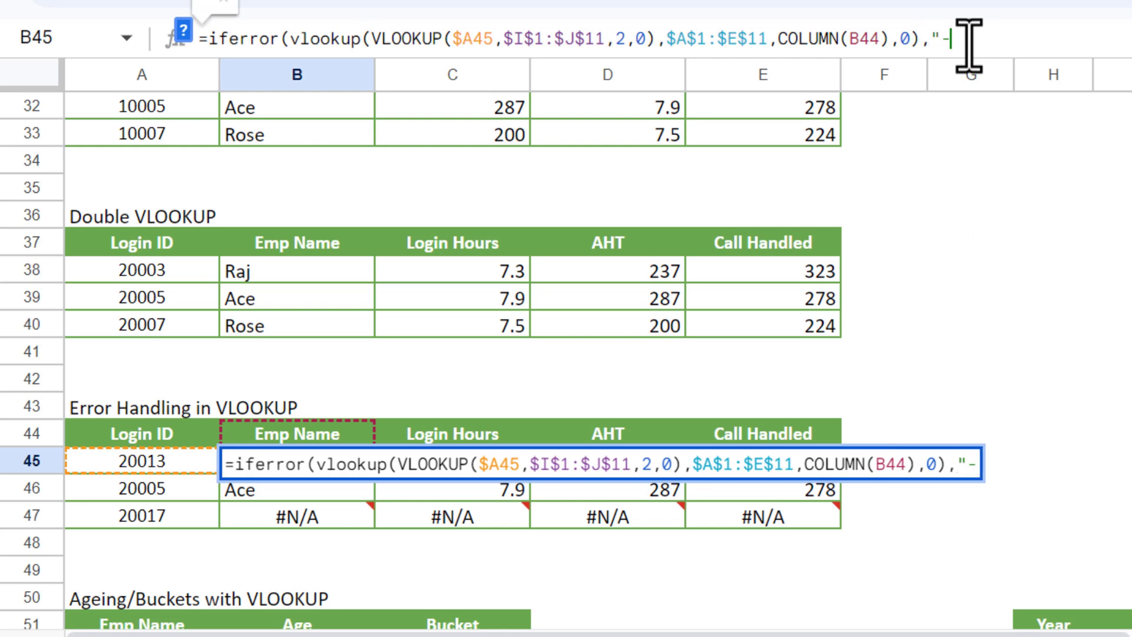
type(" \"-\"")
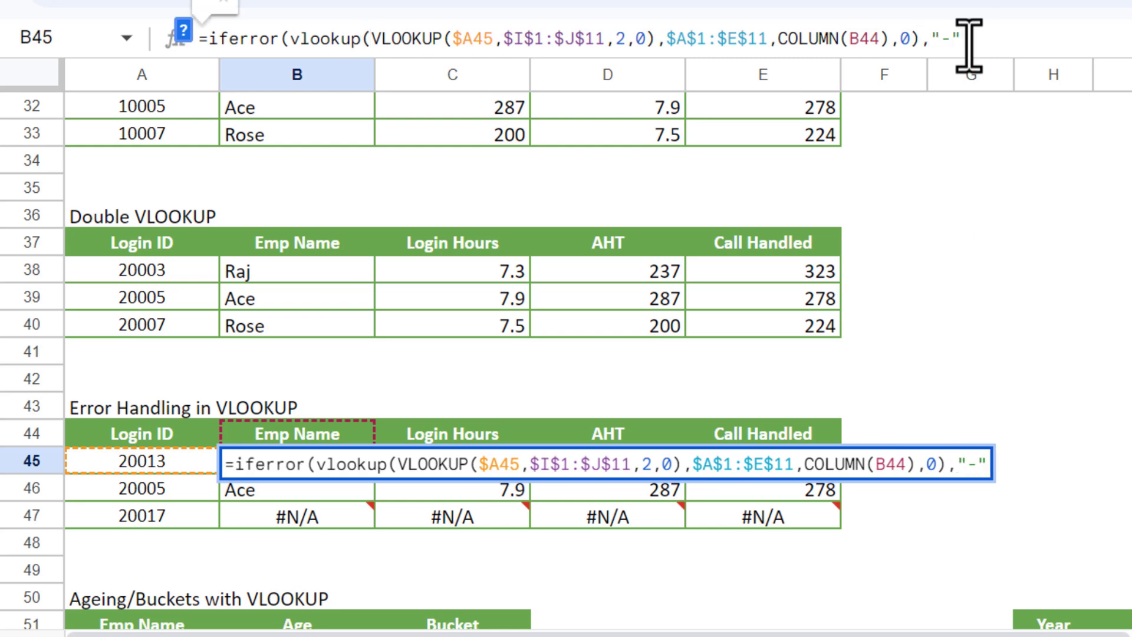
type(")")
key("Return")
key("Up")
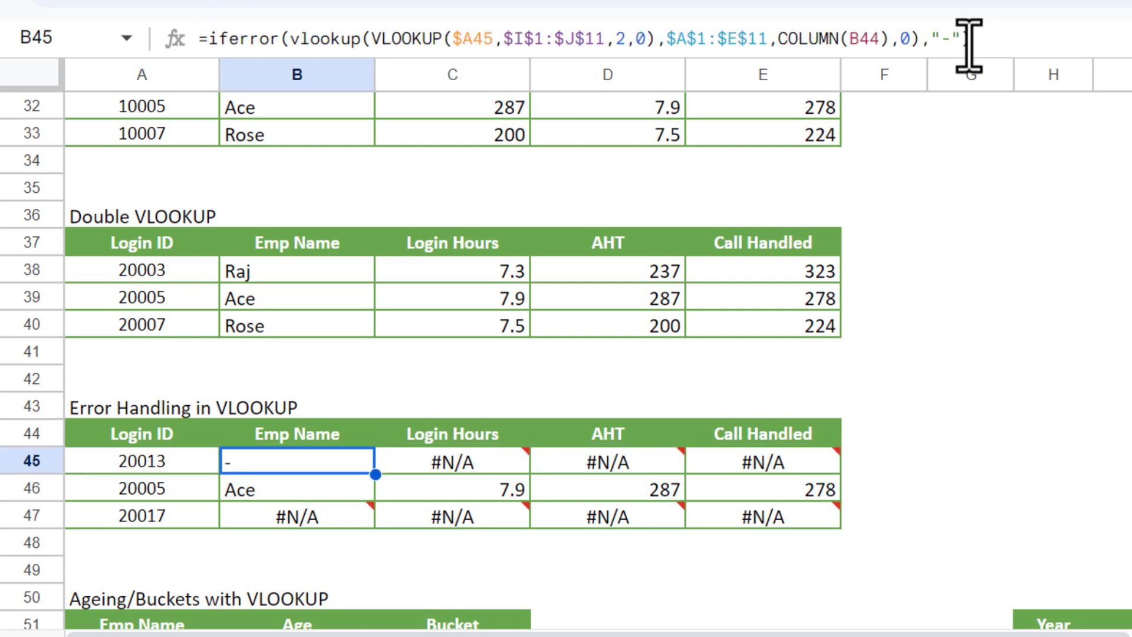
key("shift+Down")
key("shift+Down")
key("shift+Right")
key("shift+Right")
key("shift+Right")
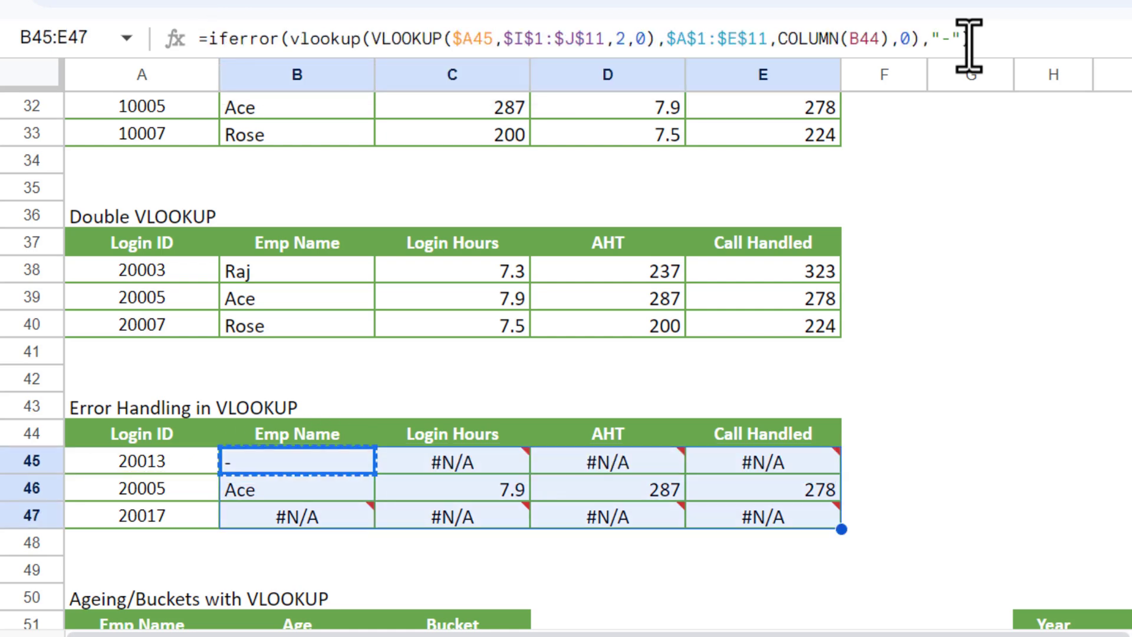
key("ctrl+v")
- Review the rows, confirming 20013 and 20017 now show "-" instead of #N/A
key("Up")
key("Down")
key("Left")
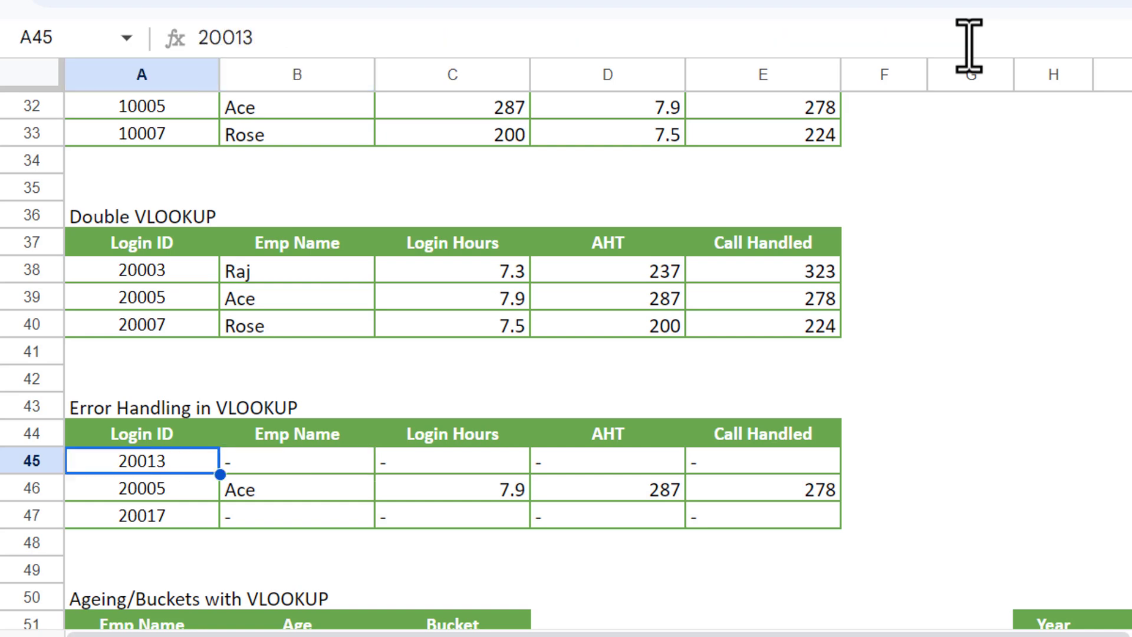
key("Right")
key("Right")
key("Right")
key("Right")
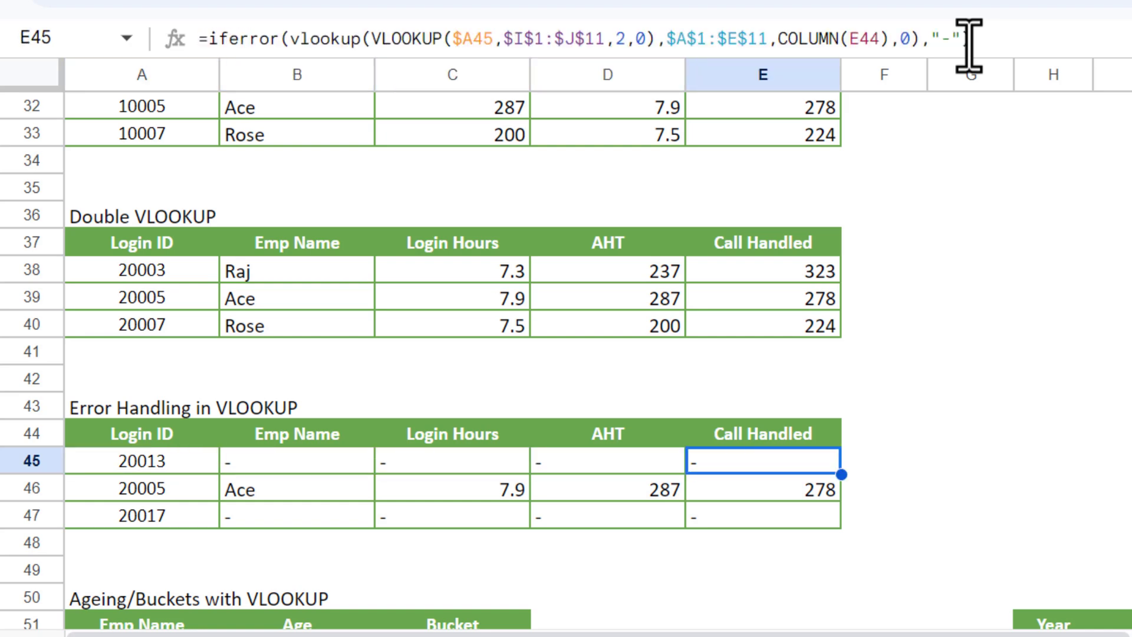
key("Down")
key("Down")
key("Left")
key("Left")
key("Left")
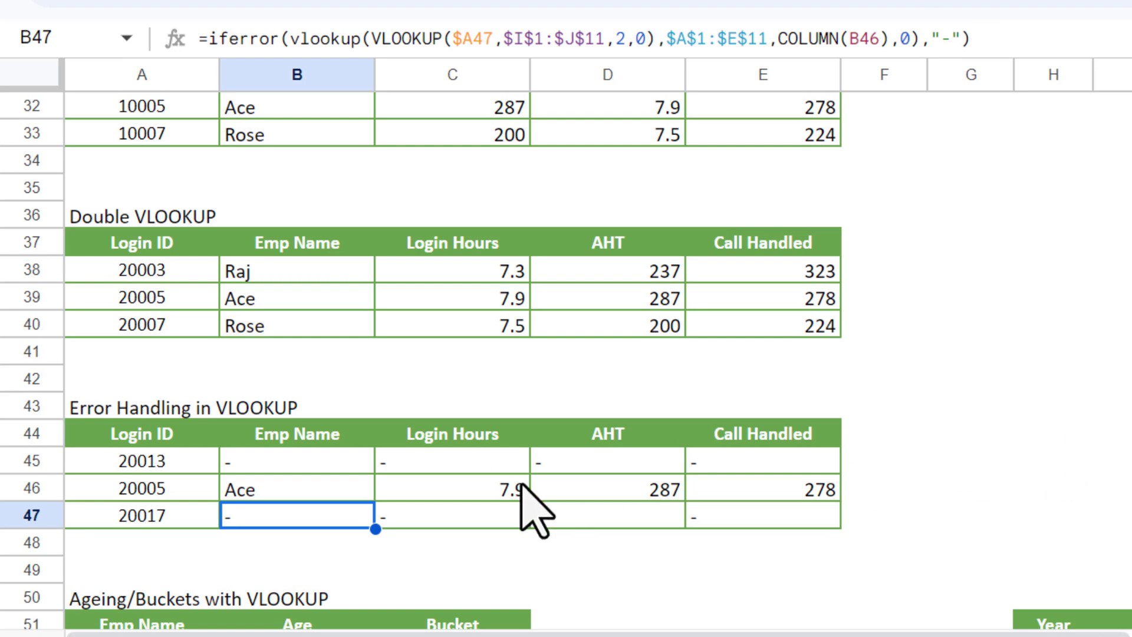
left_click(307, 459)
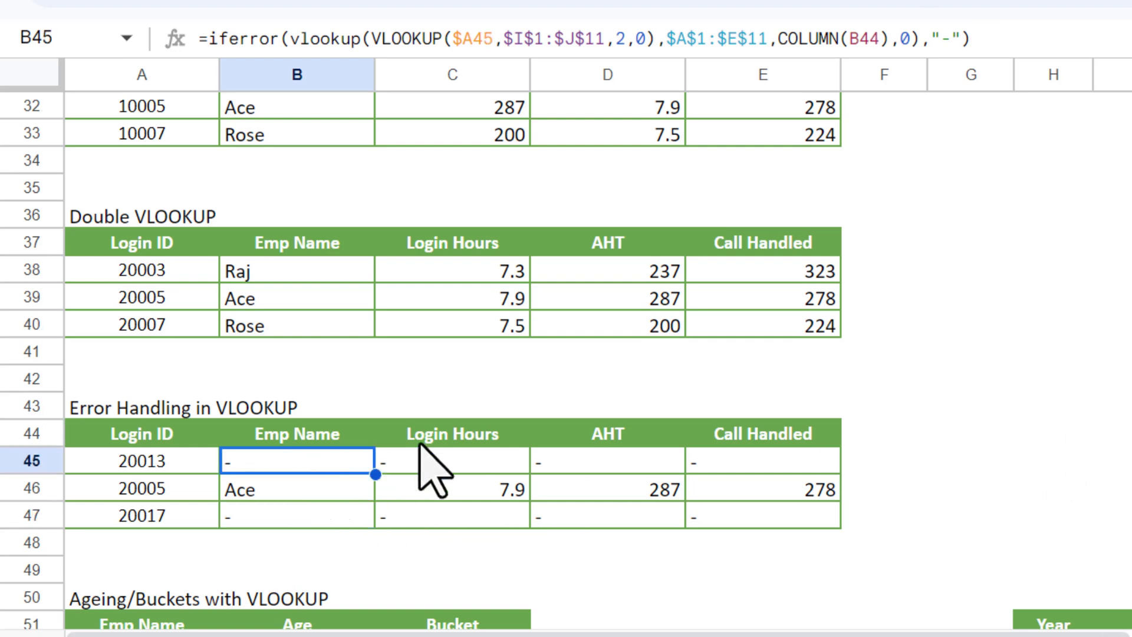
double_click(943, 38)
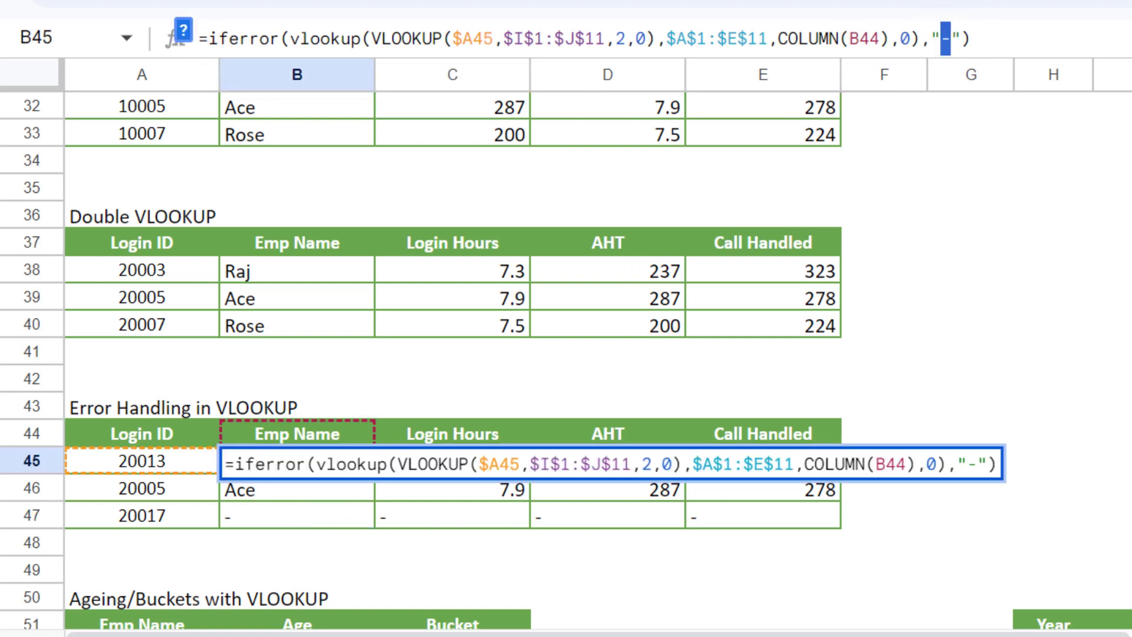
key("Escape")
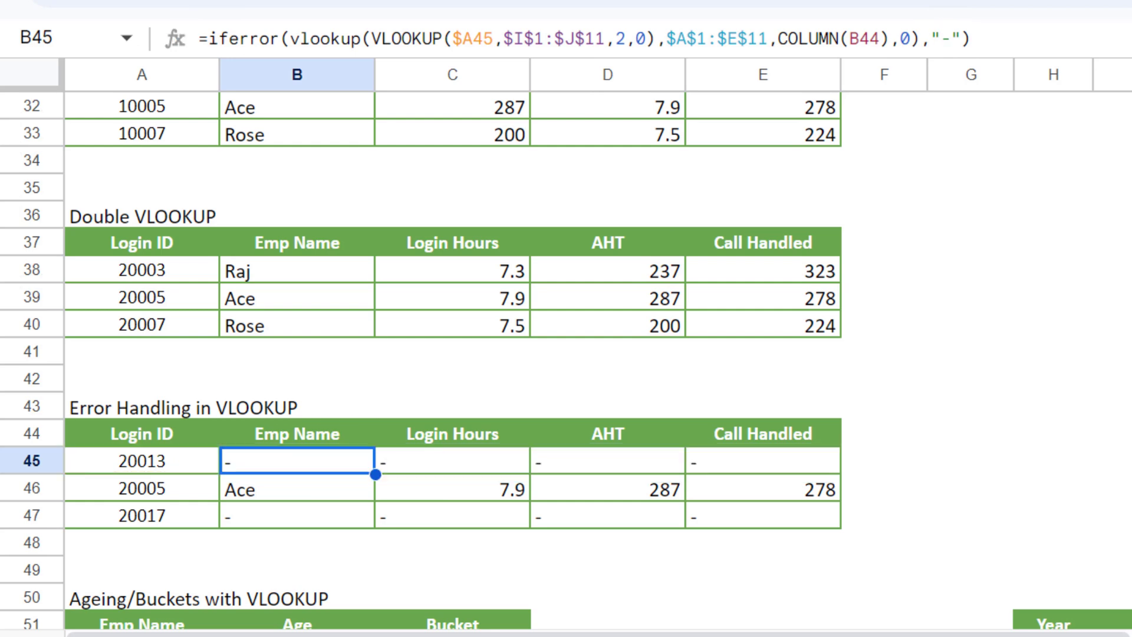
scroll(980, 447, "down", 5)
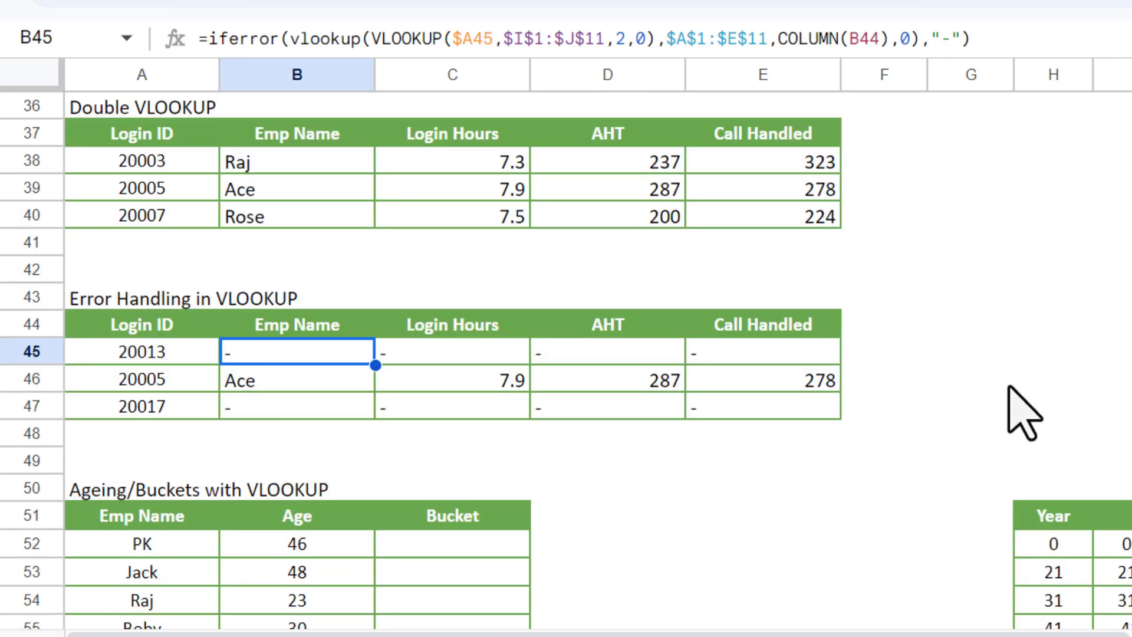
scroll(849, 389, "down", 1)
left_click(77, 270)
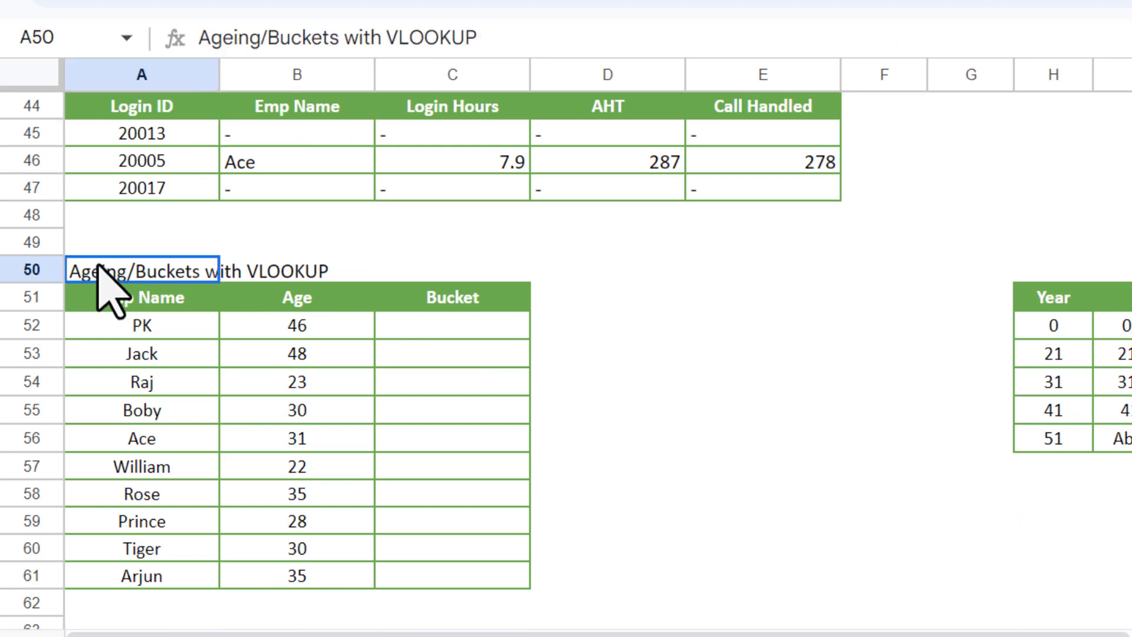
left_click(660, 270)
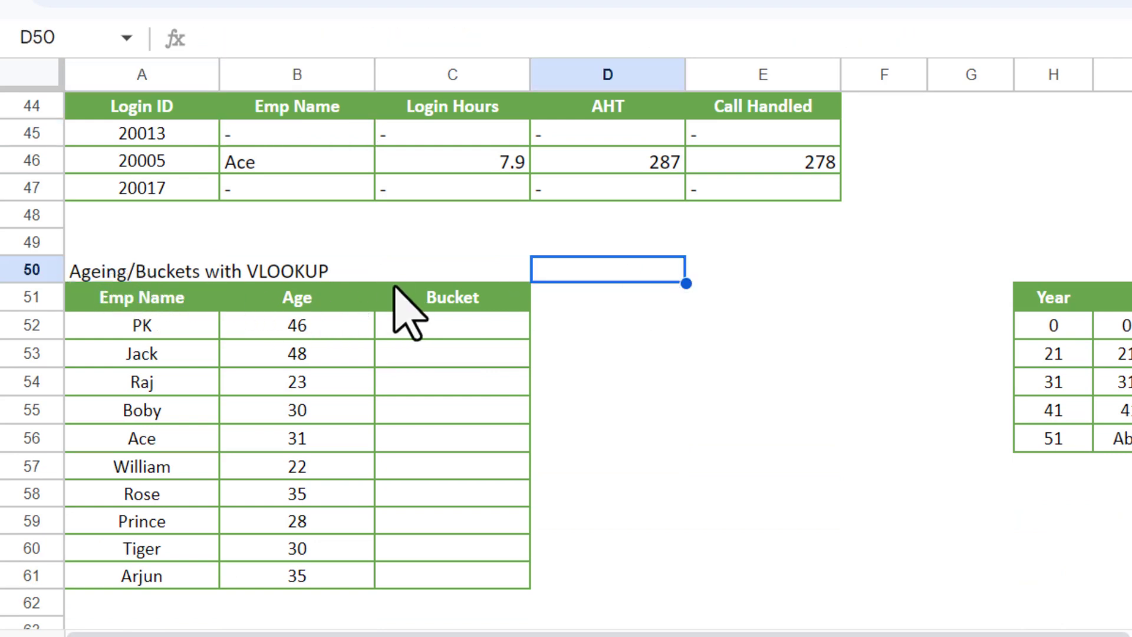
left_click_drag(168, 328, 174, 575)
left_click_drag(305, 333, 316, 578)
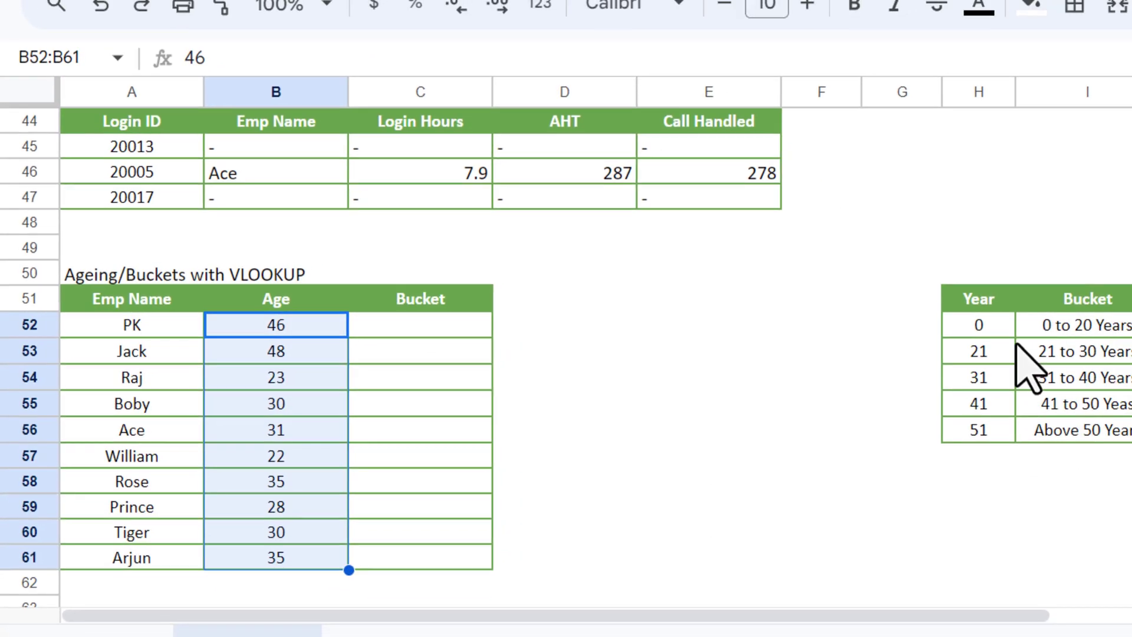
left_click_drag(1068, 328, 1074, 369)
left_click_drag(934, 362, 936, 425)
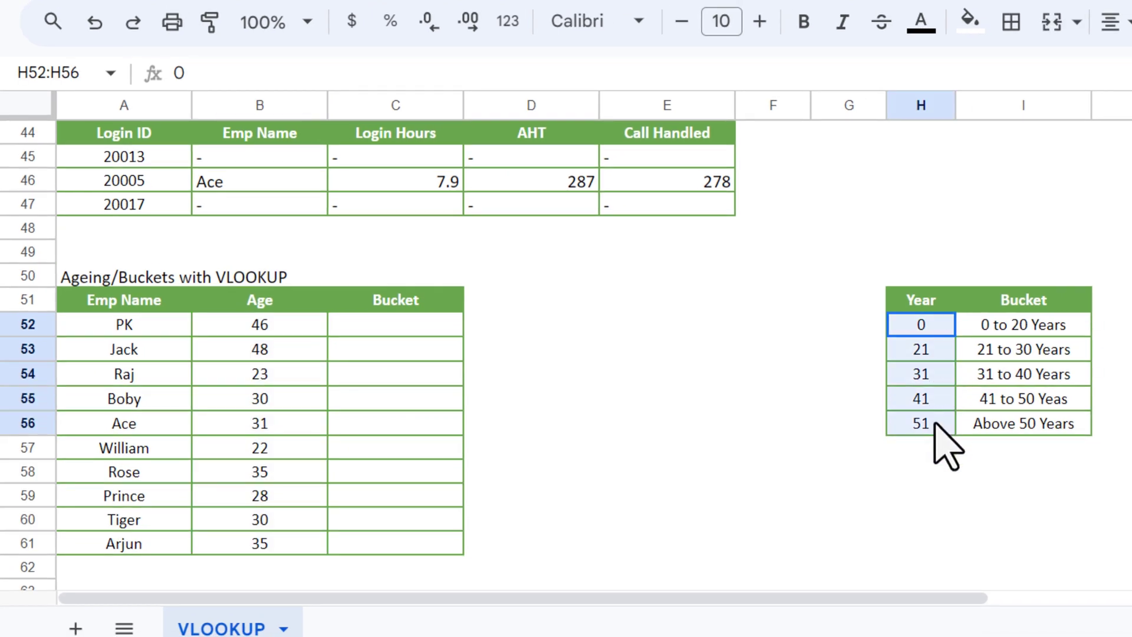
left_click(1002, 324)
left_click_drag(1002, 328, 1009, 424)
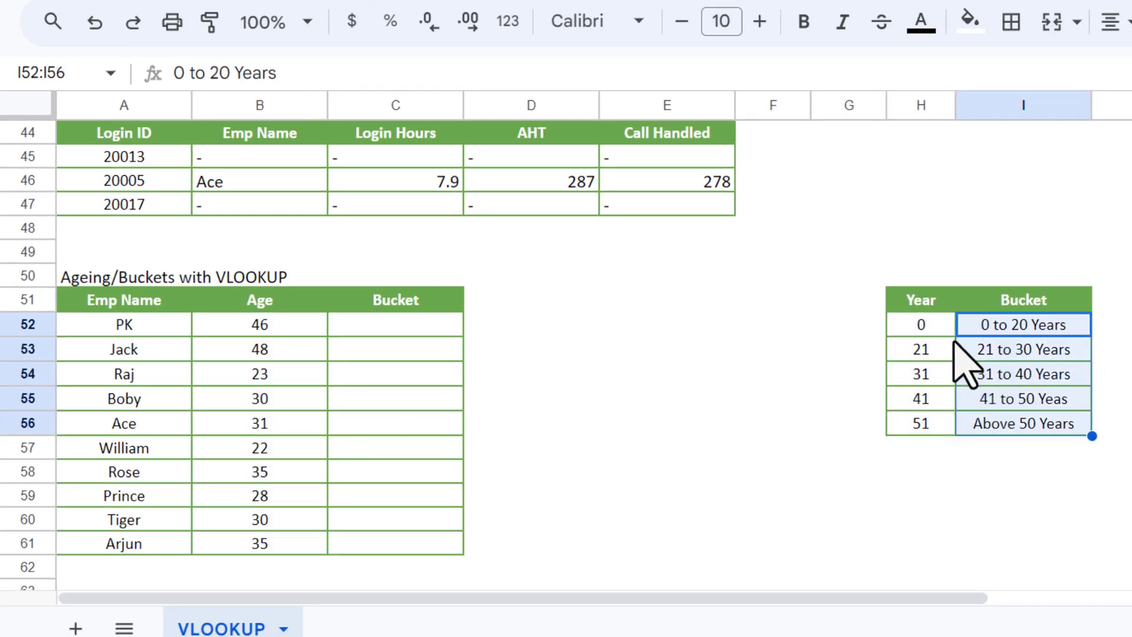
left_click(935, 327)
left_click(961, 325)
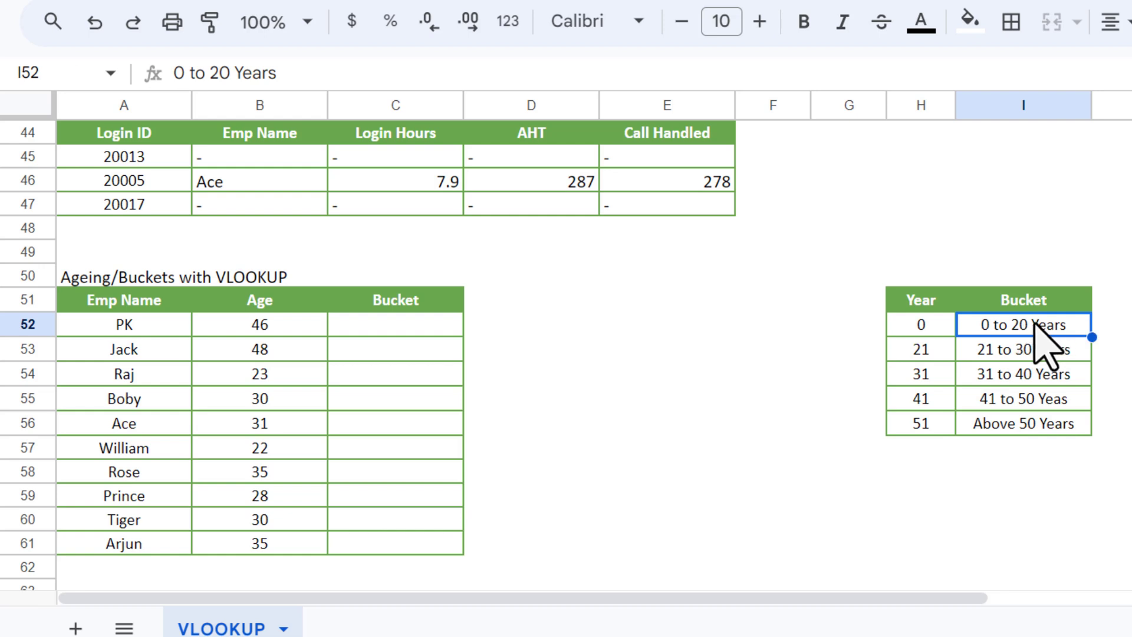
left_click(1008, 354)
left_click(1055, 377)
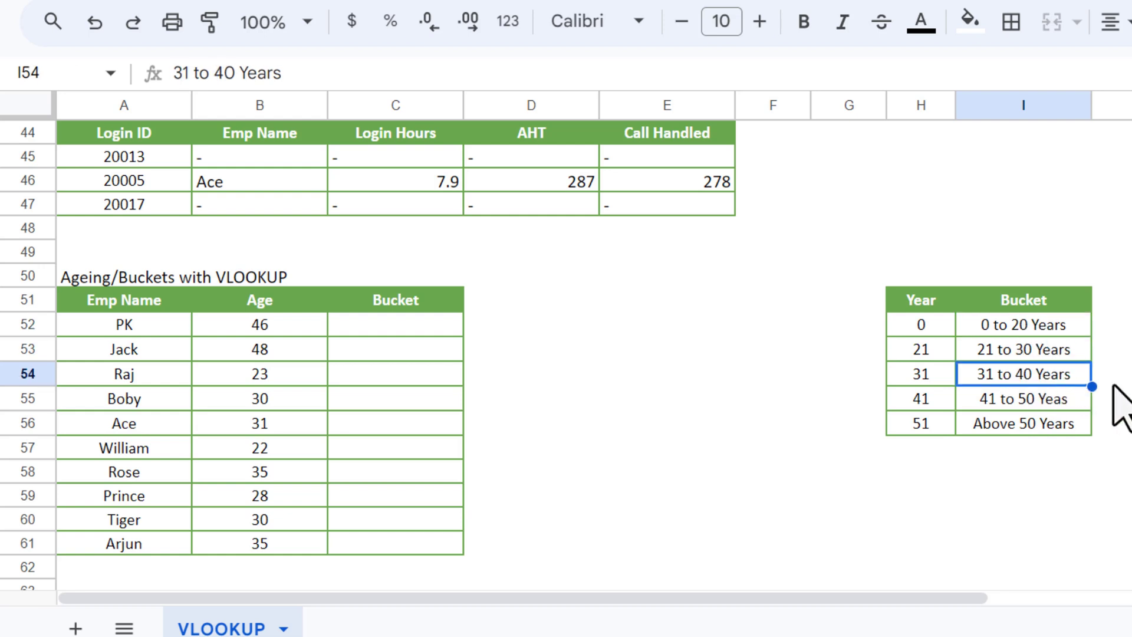
left_click(1046, 401)
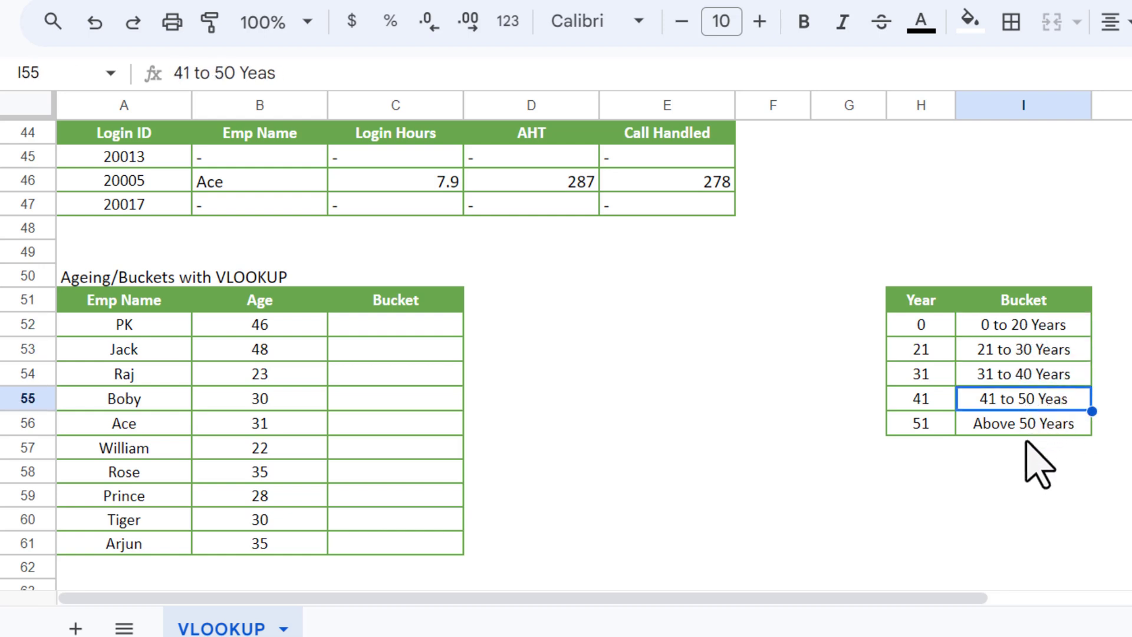
left_click_drag(397, 323, 392, 543)
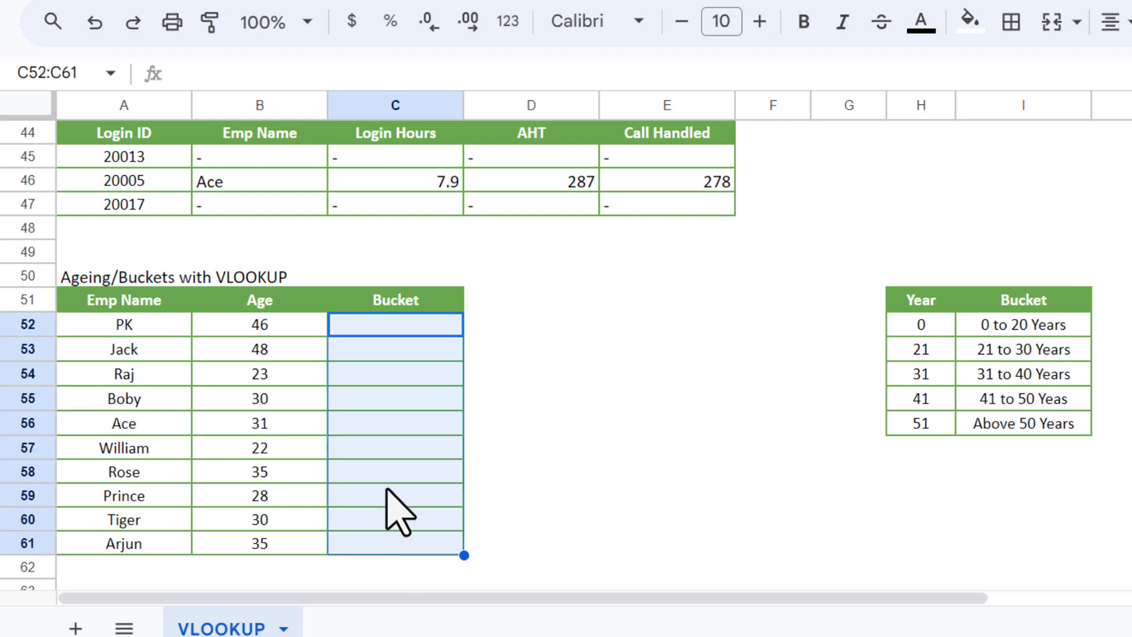
left_click(375, 325)
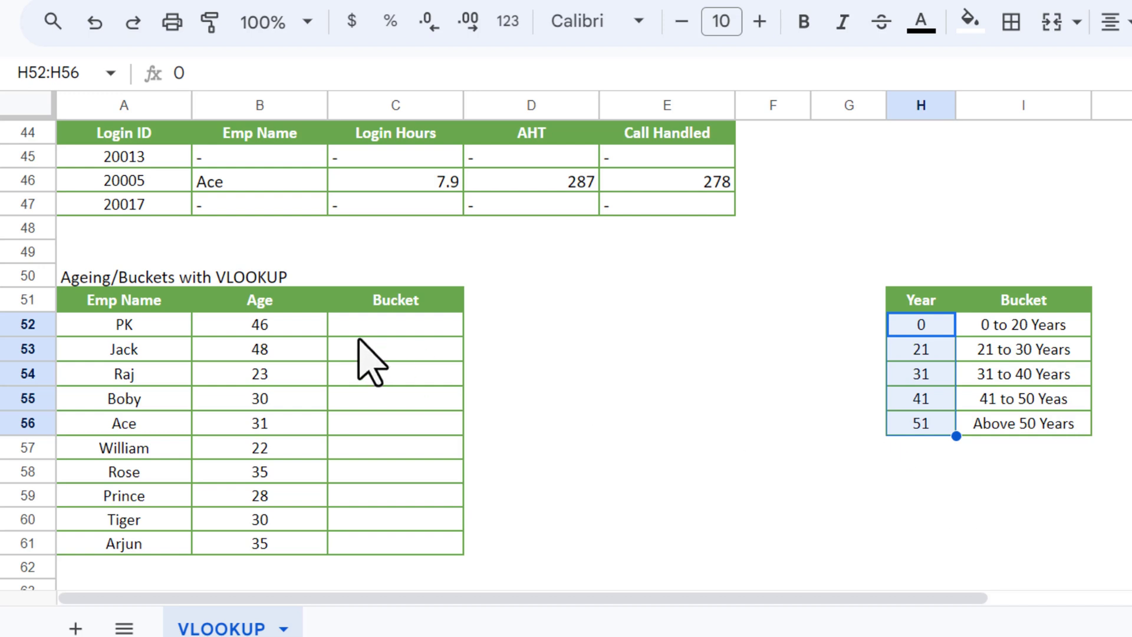
left_click(377, 327)
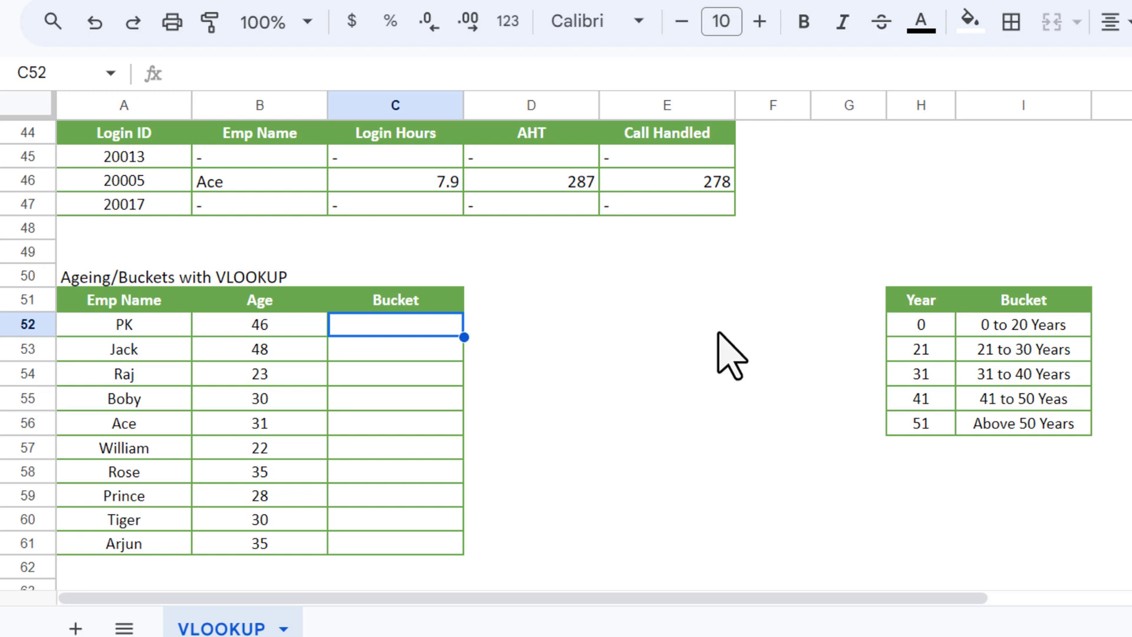
- Enter =VLOOKUP(B52,$H$52:$I$56,2) in C52, returning '41 to 50 Yeas' for PK's age 46
type("=vl")
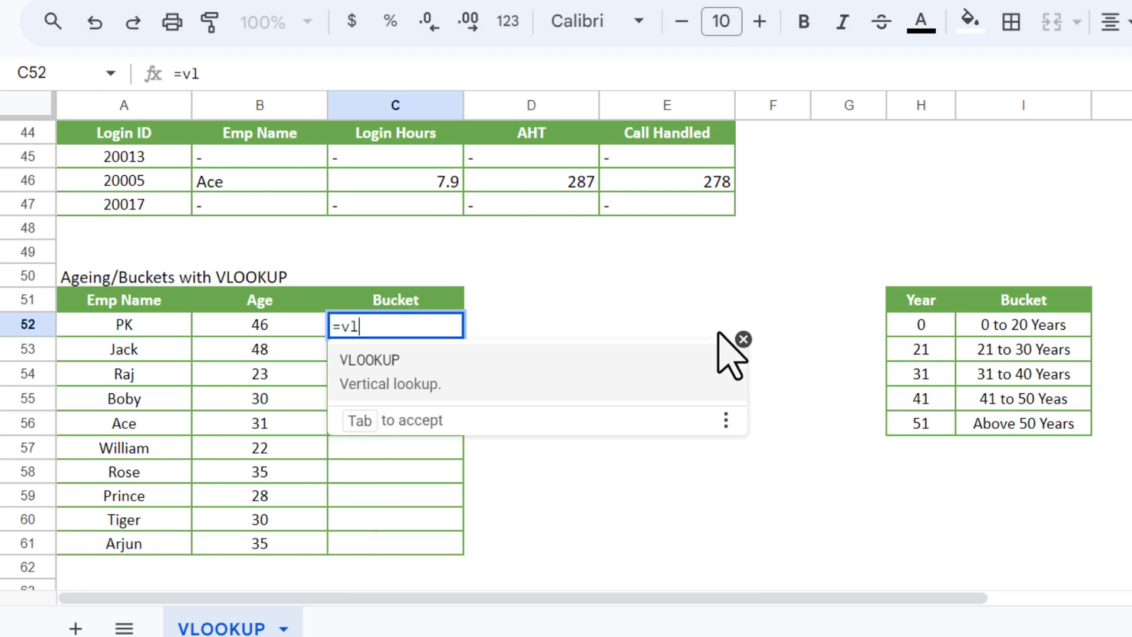
key("Tab")
left_click(261, 326)
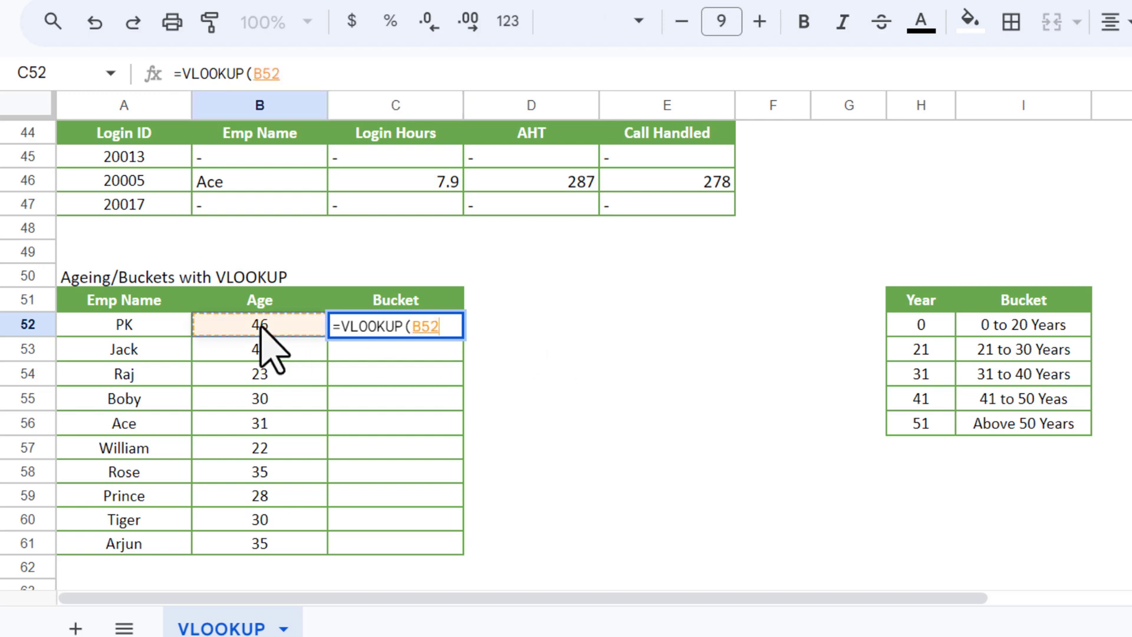
type(",")
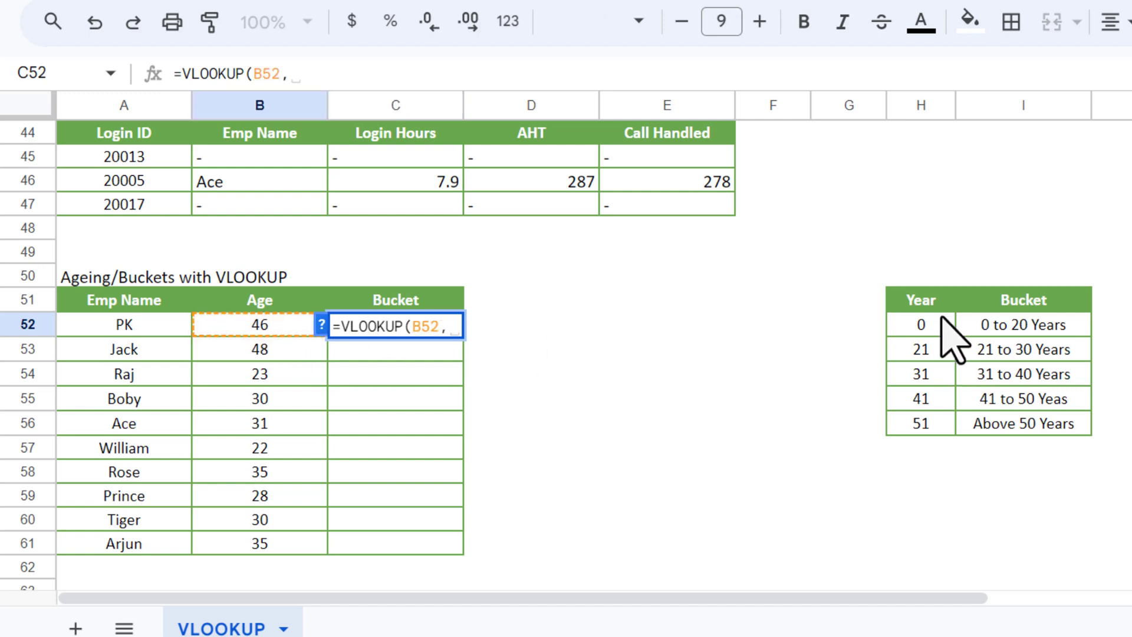
left_click_drag(917, 330, 1035, 424)
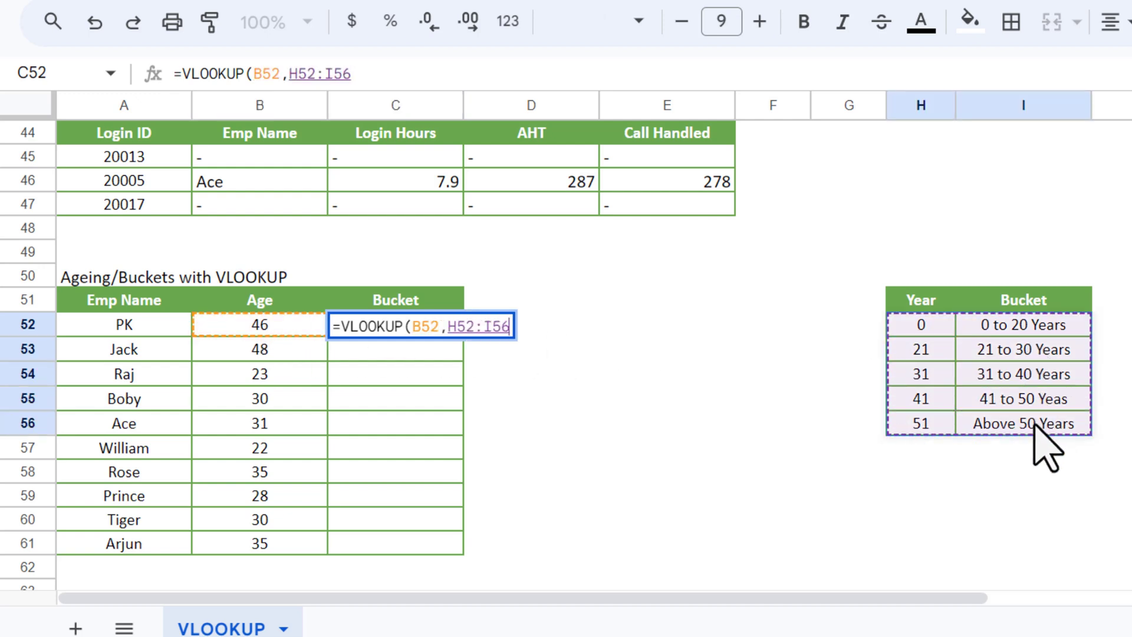
key("F4")
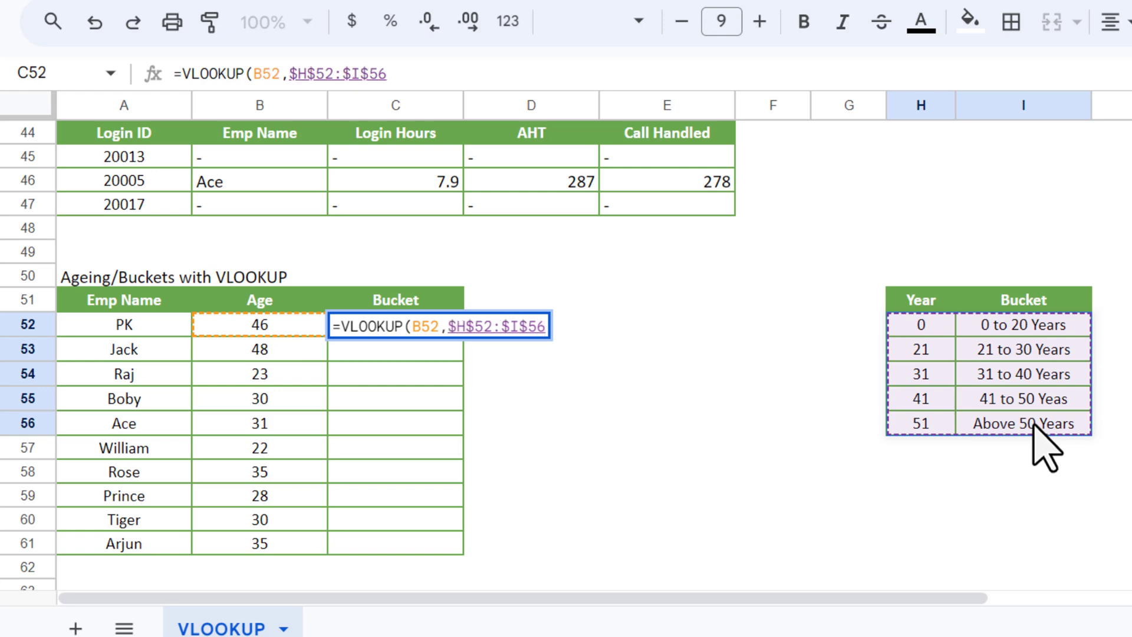
type(",2,")
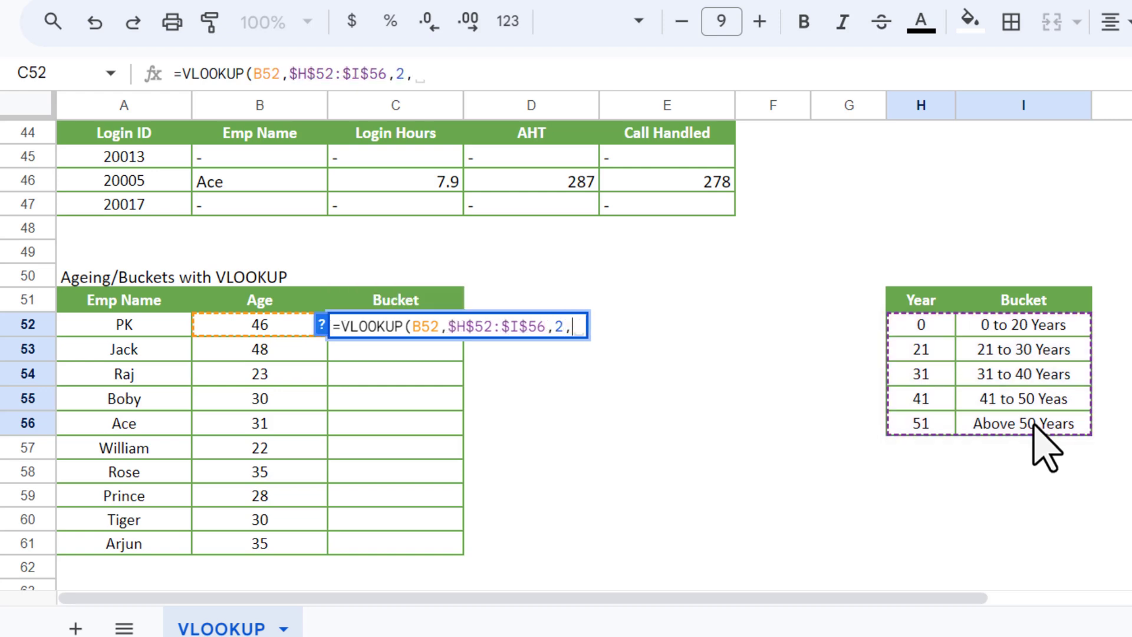
key("BackSpace")
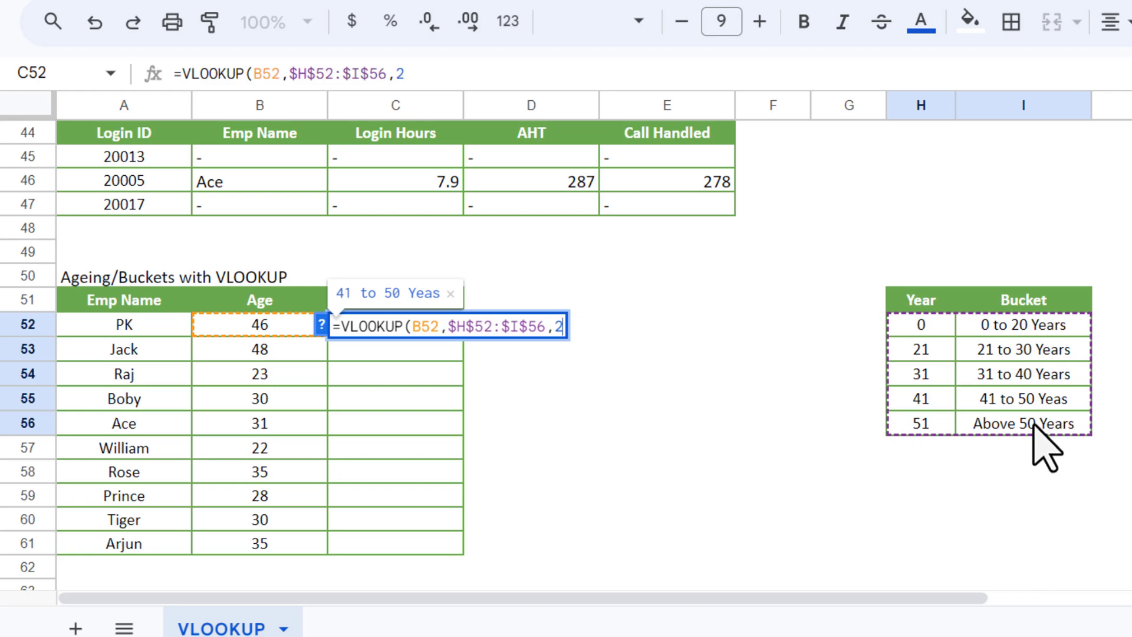
type(",")
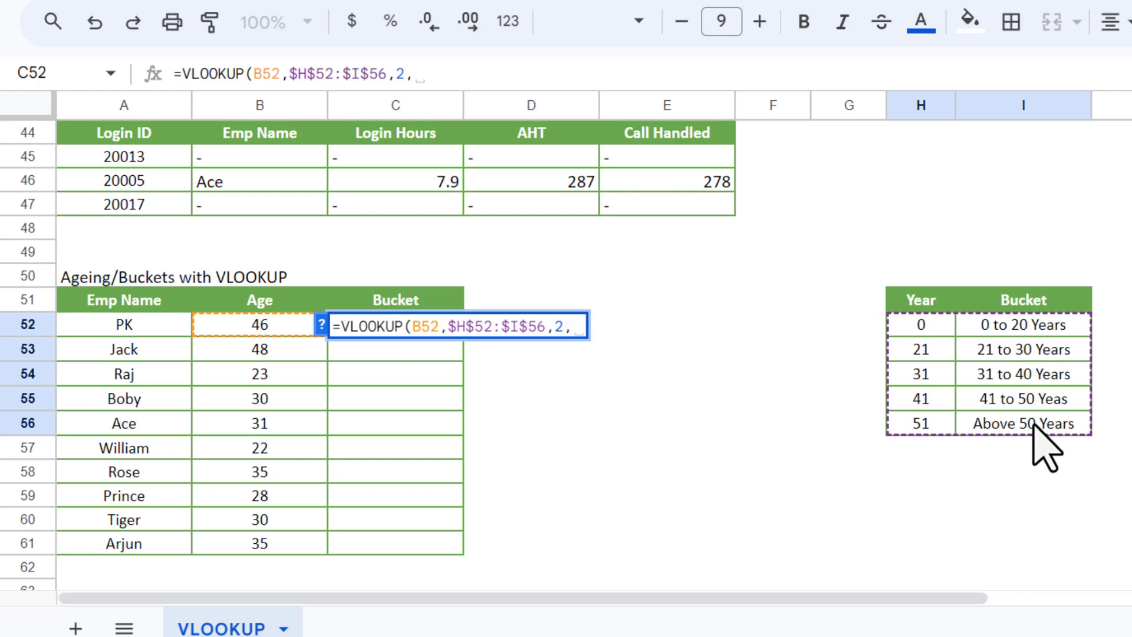
key("BackSpace")
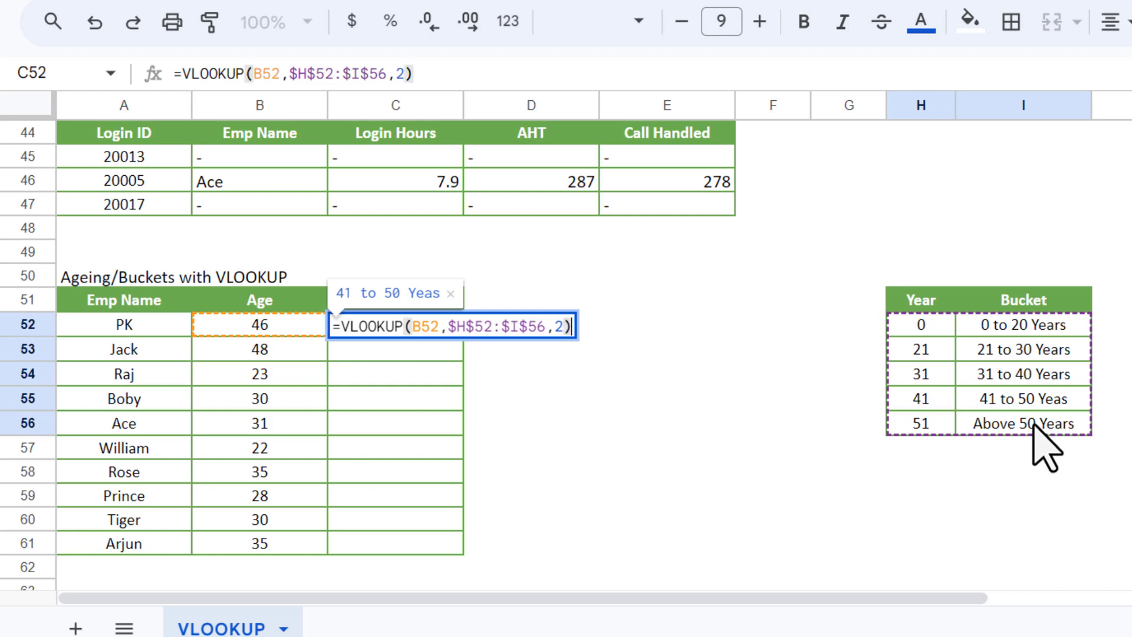
key("Return")
key("Up")
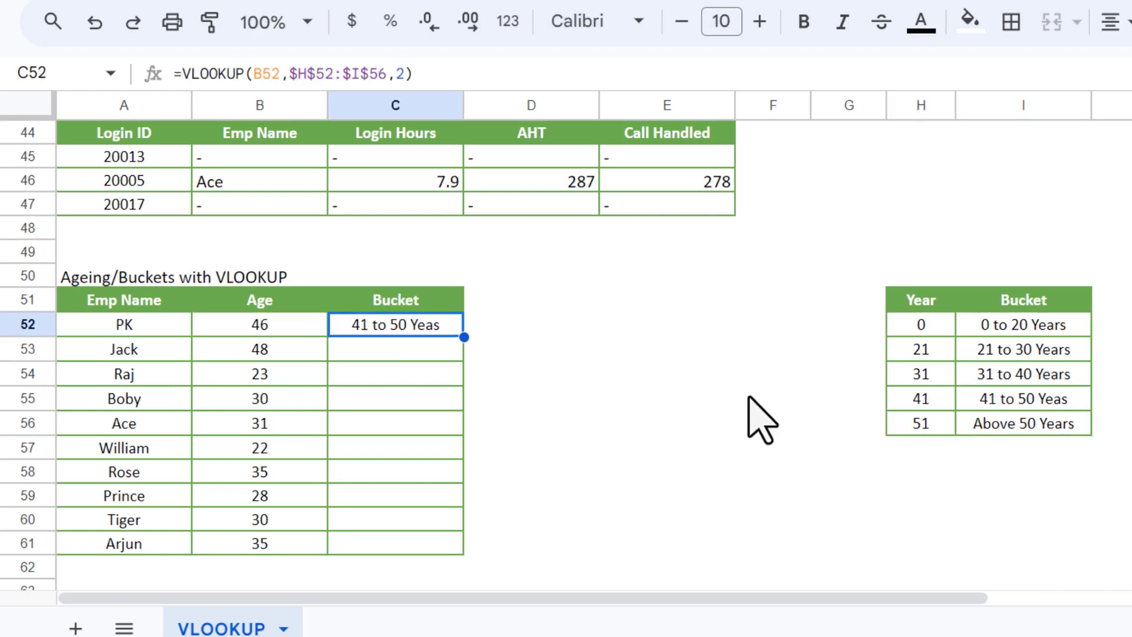
- Fill the bucket formula to C61, test exact match 0, and check Ace's row against Year 31
double_click(464, 338)
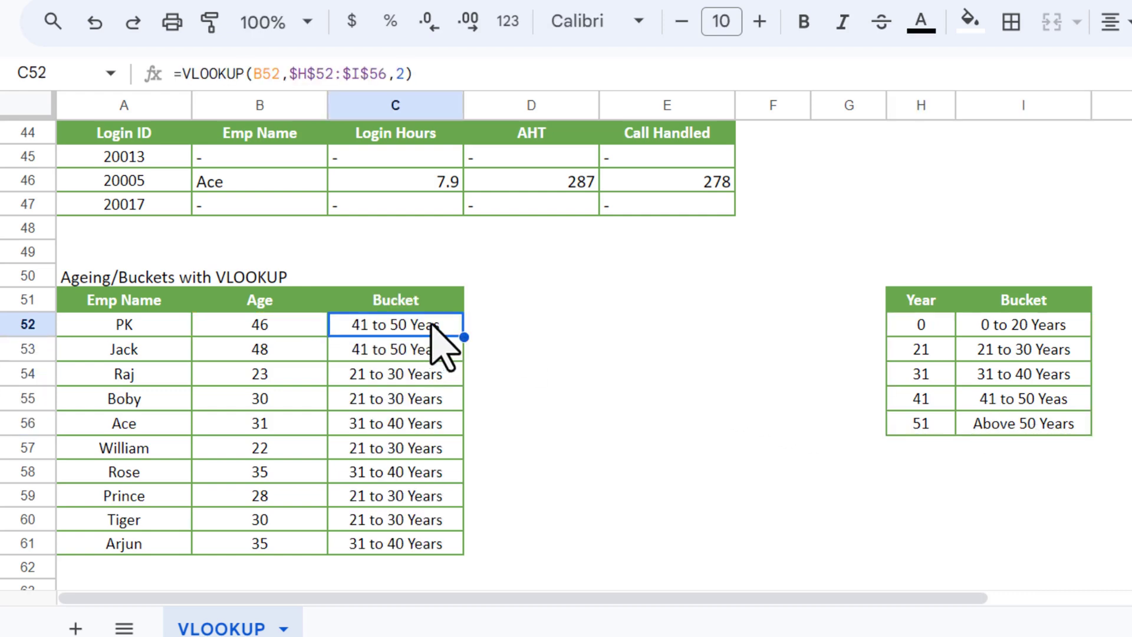
left_click(428, 74)
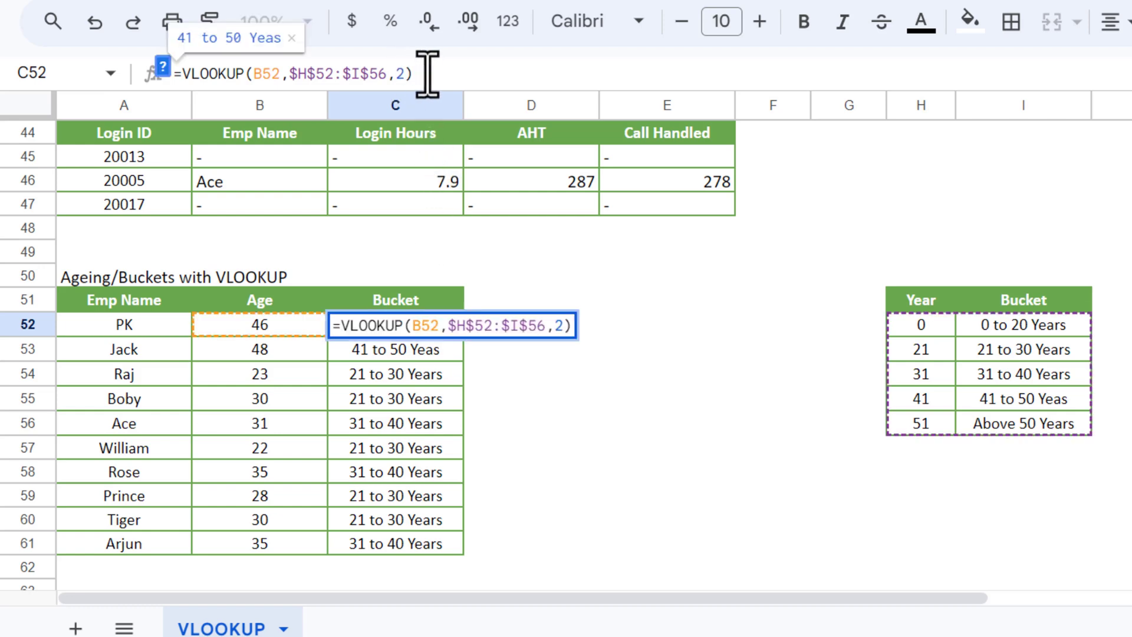
type(",0")
key("Return")
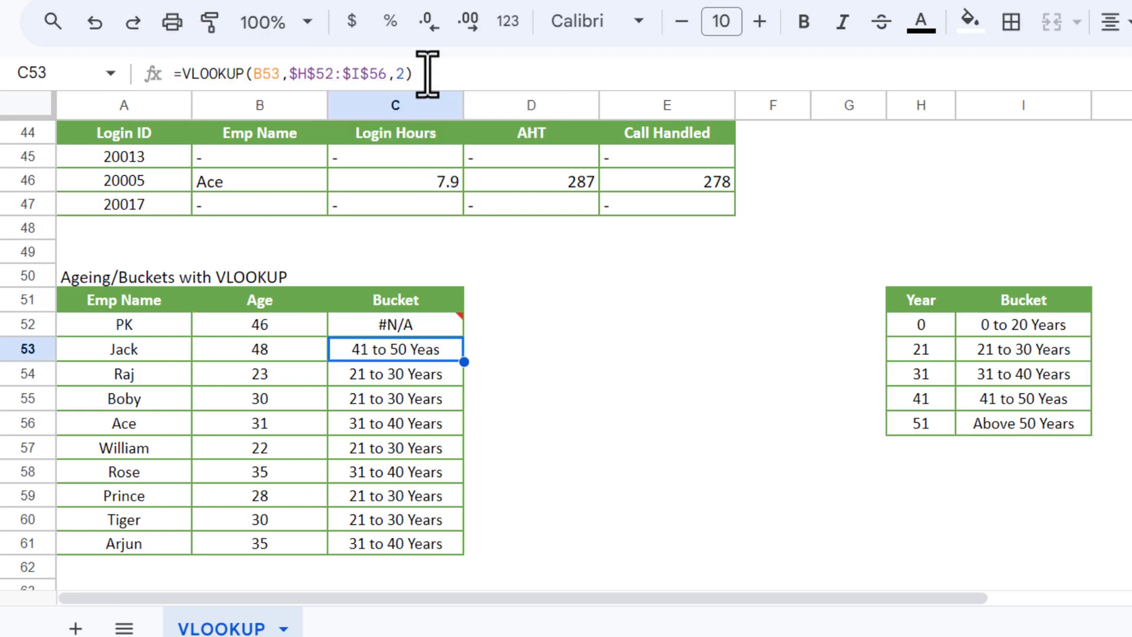
key("Up")
key("ctrl+shift+Down")
key("ctrl+d")
key("Up")
key("Down")
key("Down")
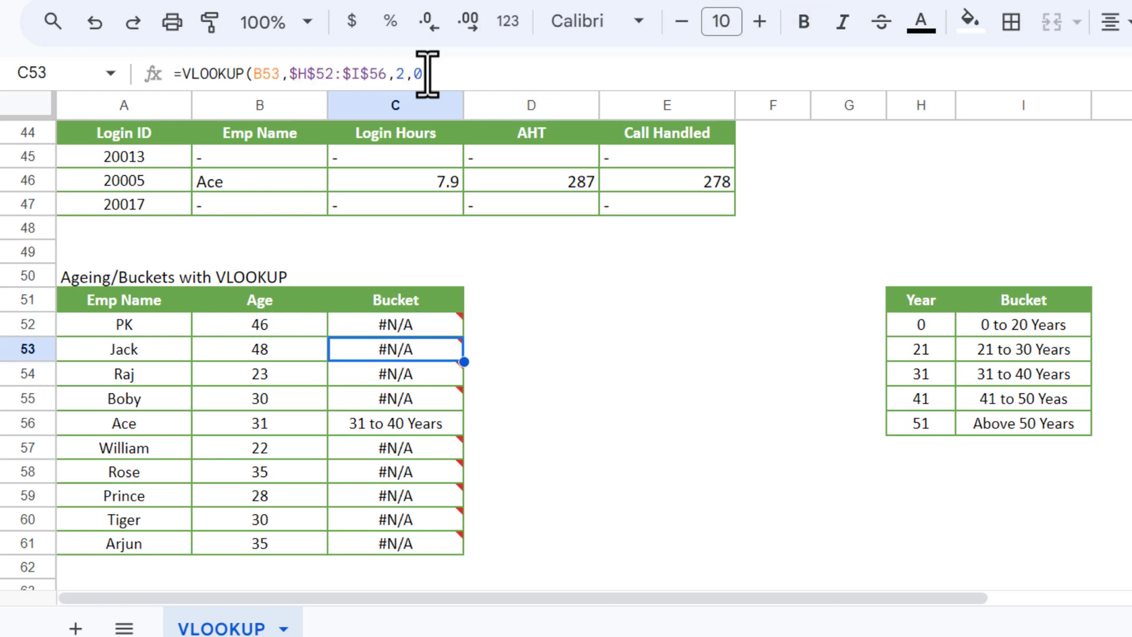
key("Down")
key("Down")
key("Down")
key("Down")
key("Up")
key("shift+Left")
key("shift+Left")
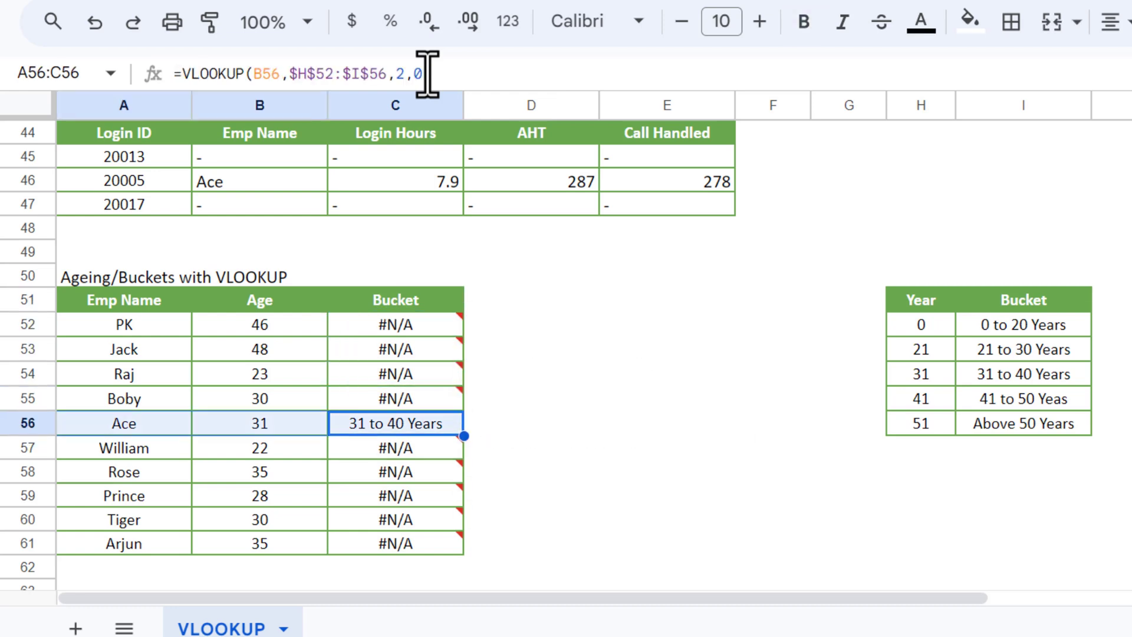
left_click(913, 380)
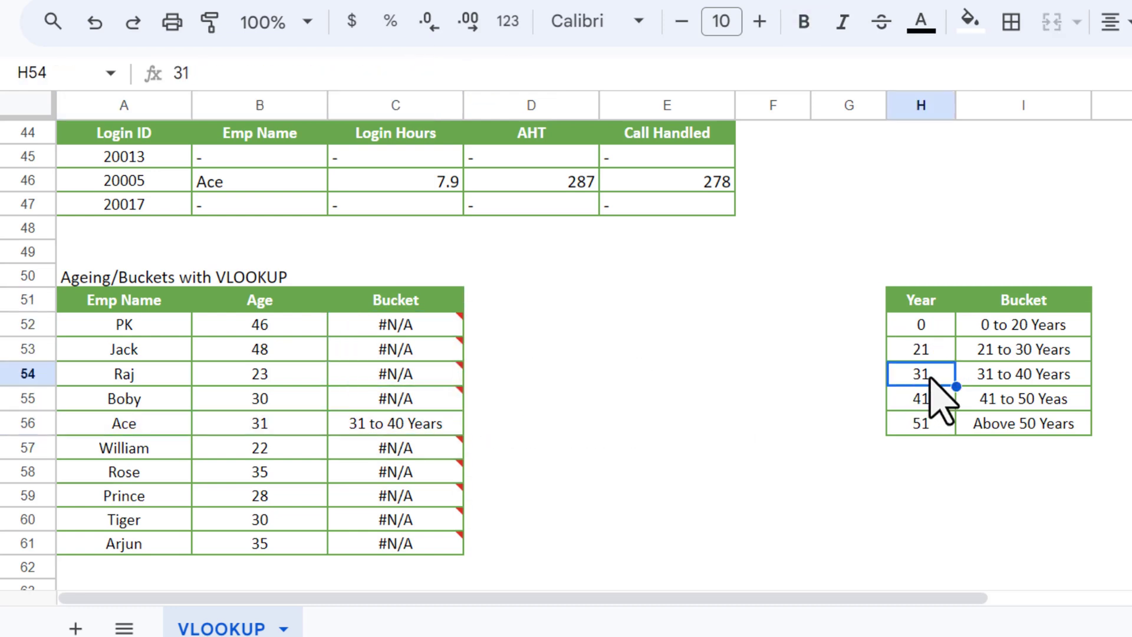
- Change C52's match argument to 1 and fill the approximate-match formula down C52:C61
left_click(394, 324)
double_click(417, 73)
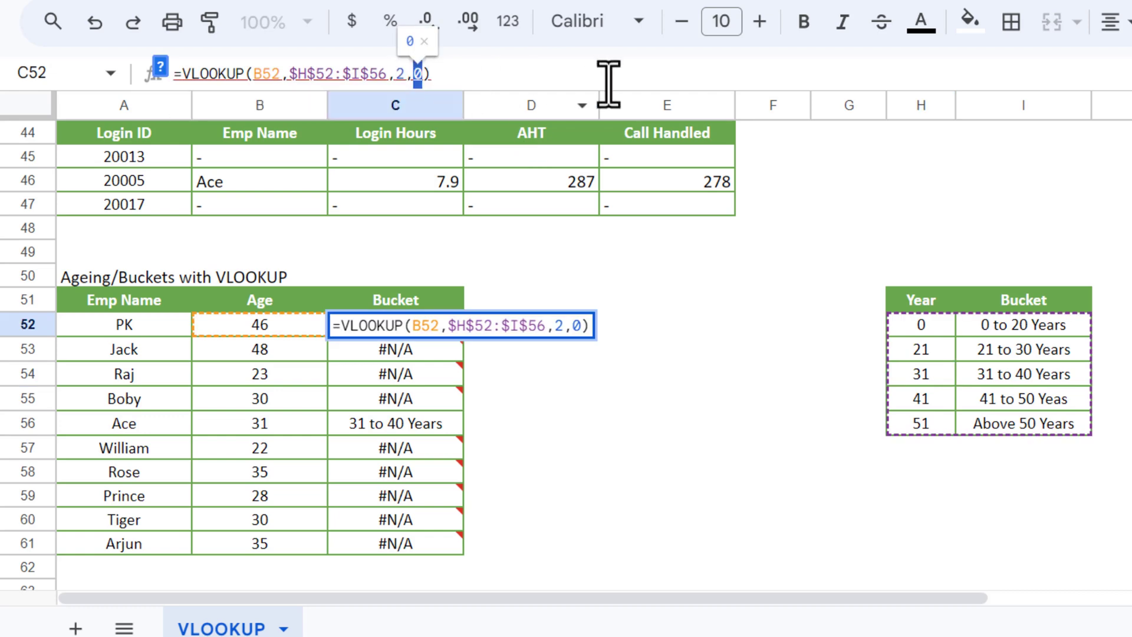
type("1")
key("ctrl+Return")
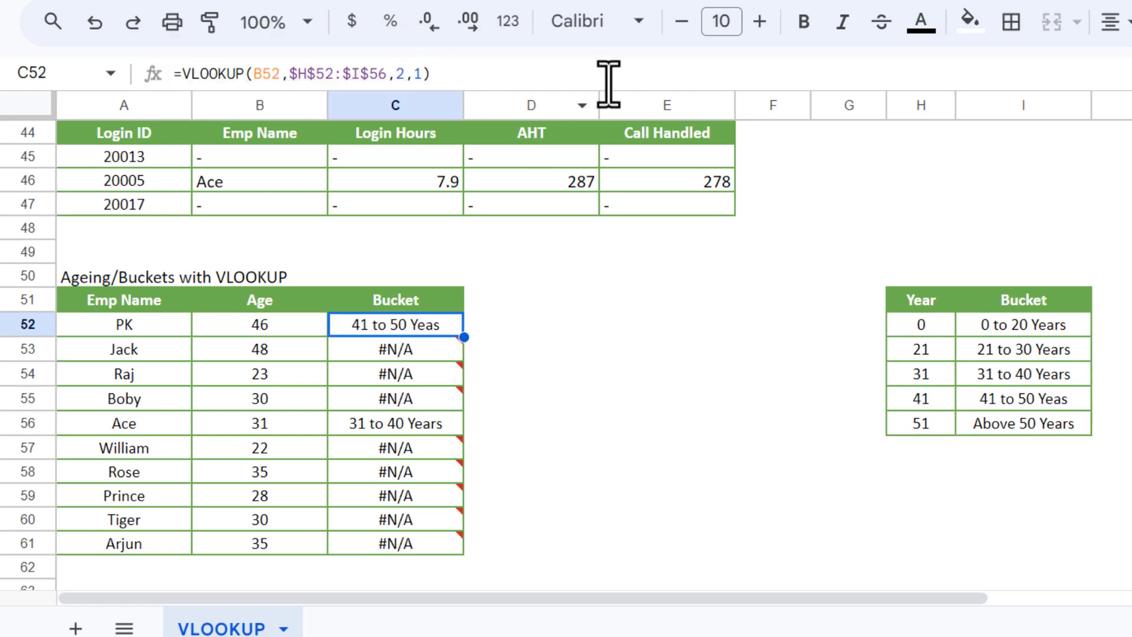
key("ctrl+shift+Down")
key("ctrl+d")
key("ctrl+shift+Up")
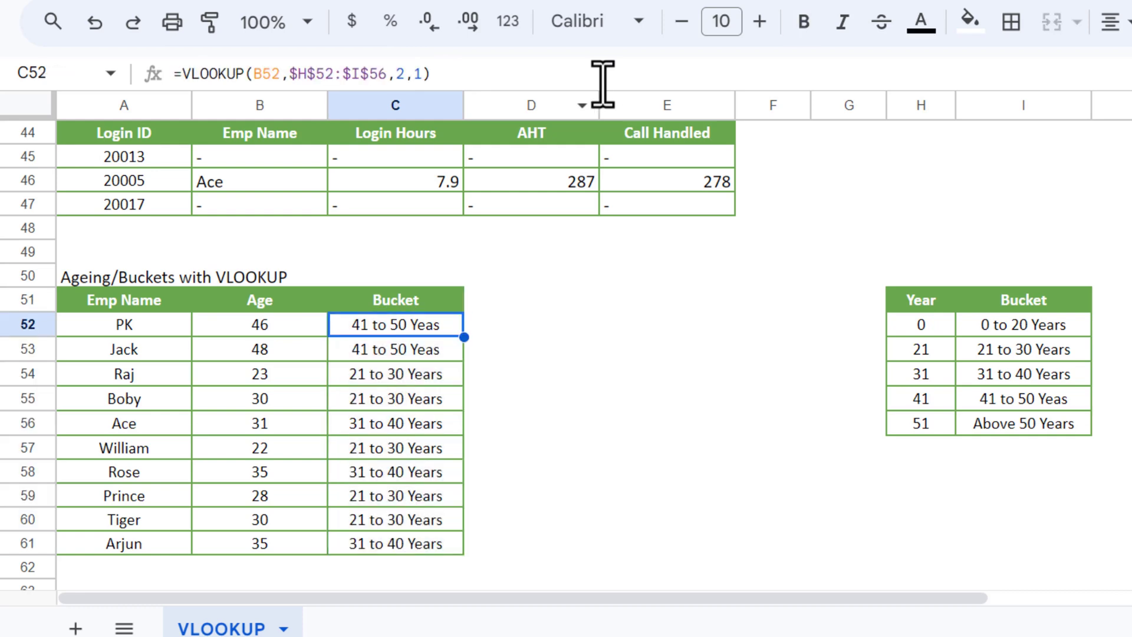
- Drop the match argument from C52's formula, leaving =VLOOKUP(B52,$H$52:$I$56,2), and deselect the data
left_click(413, 74)
double_click(417, 74)
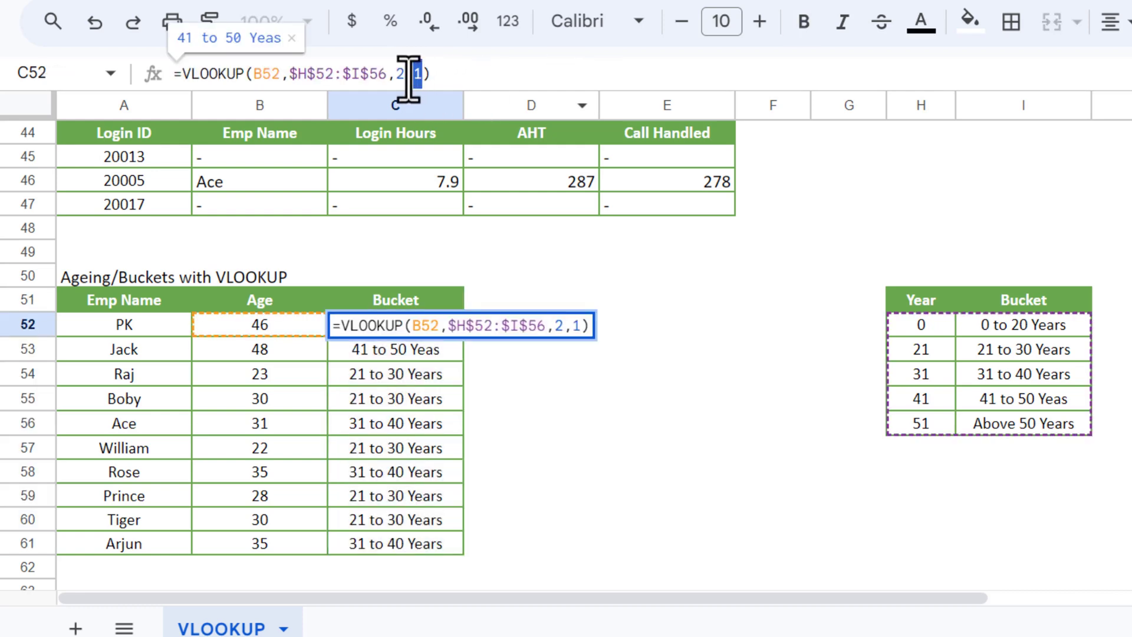
key("shift+Left")
key("BackSpace")
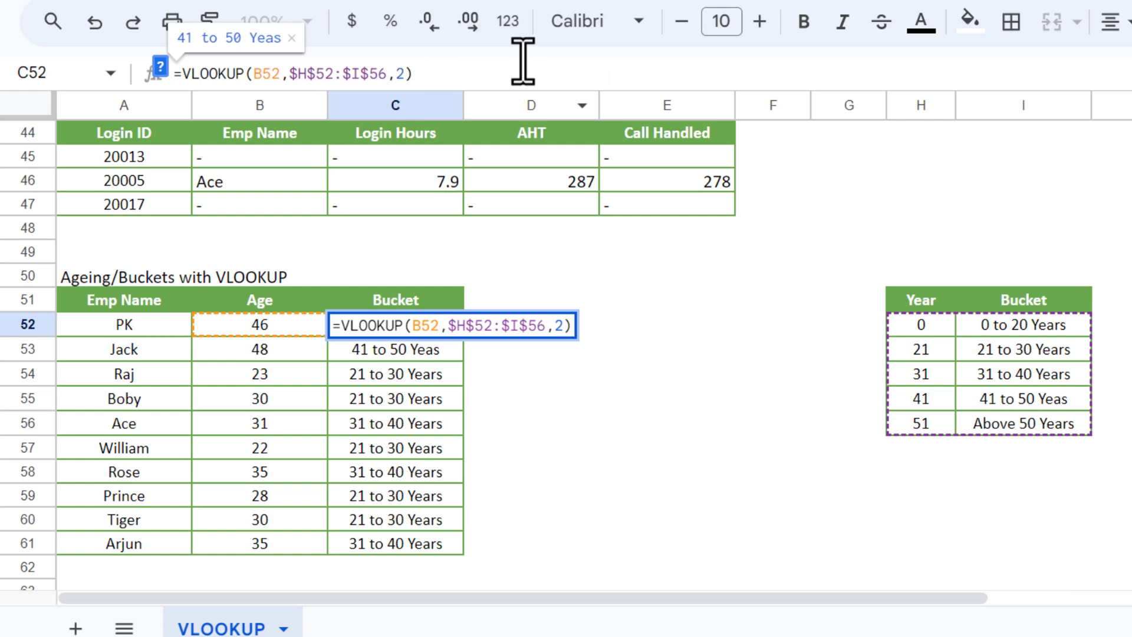
key("ctrl+Return")
key("ctrl+shift+Down")
key("Up")
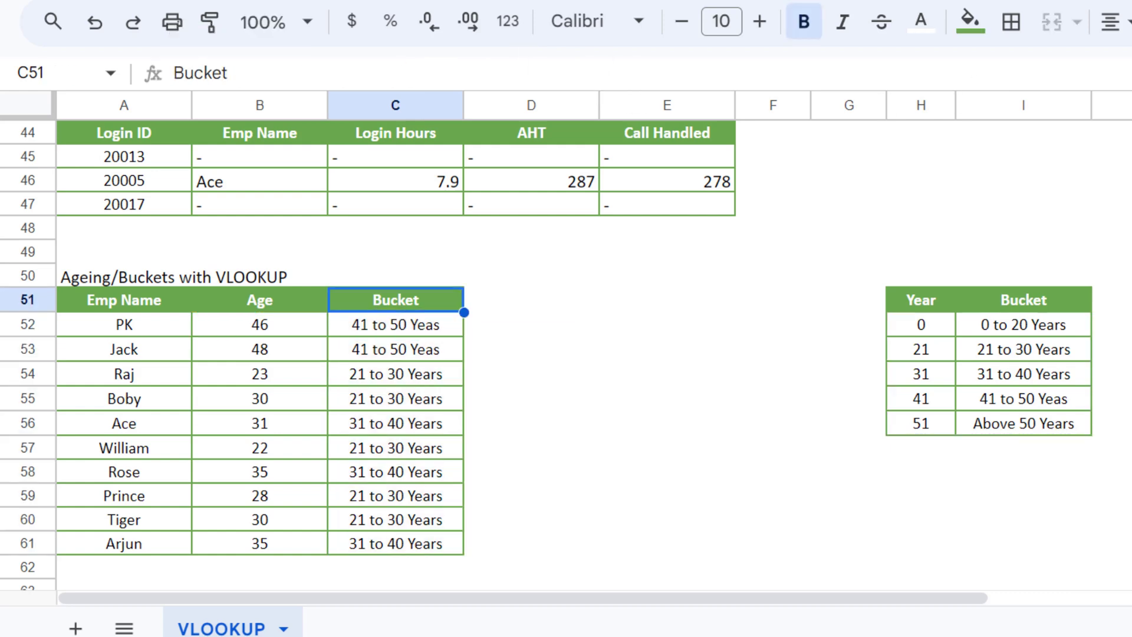
scroll(849, 259, "up", 14)
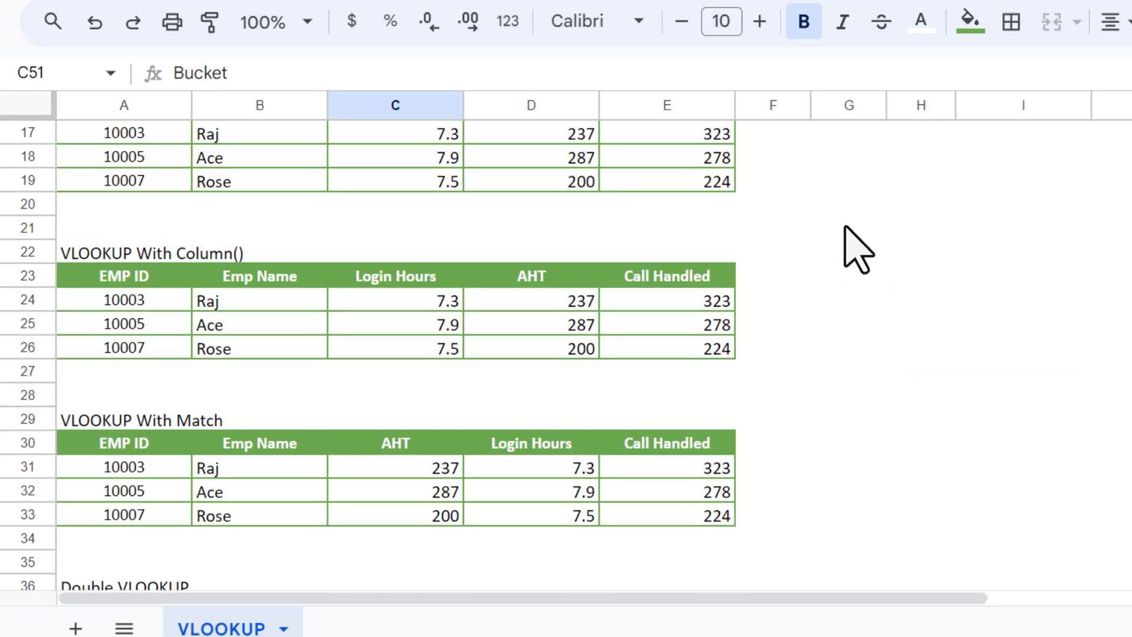
scroll(849, 248, "up", 1)
left_click(843, 183)
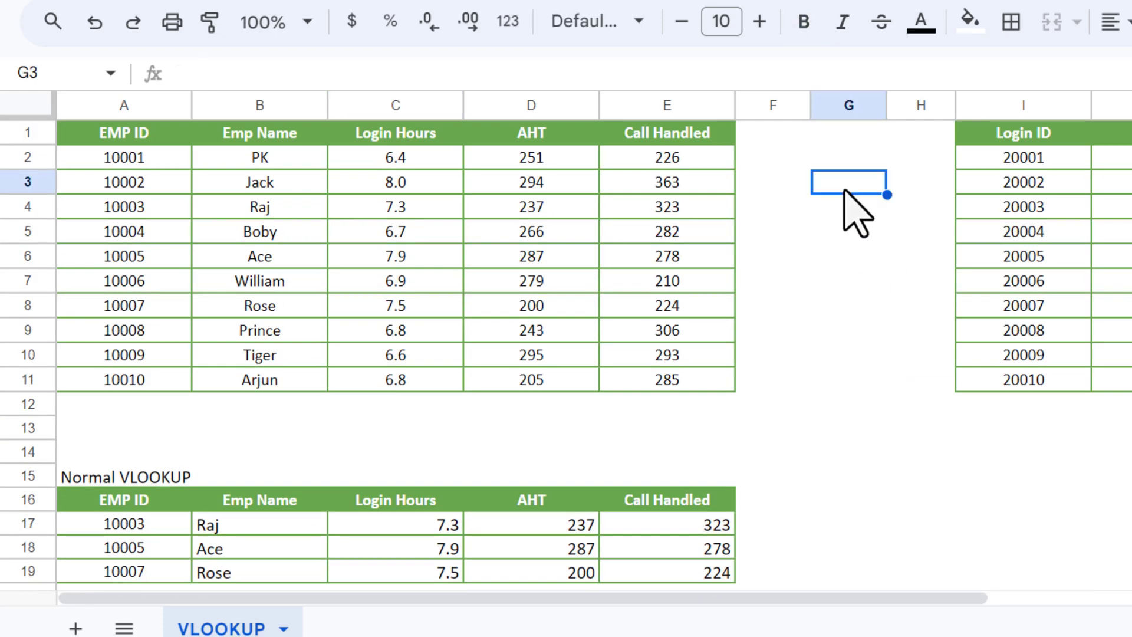